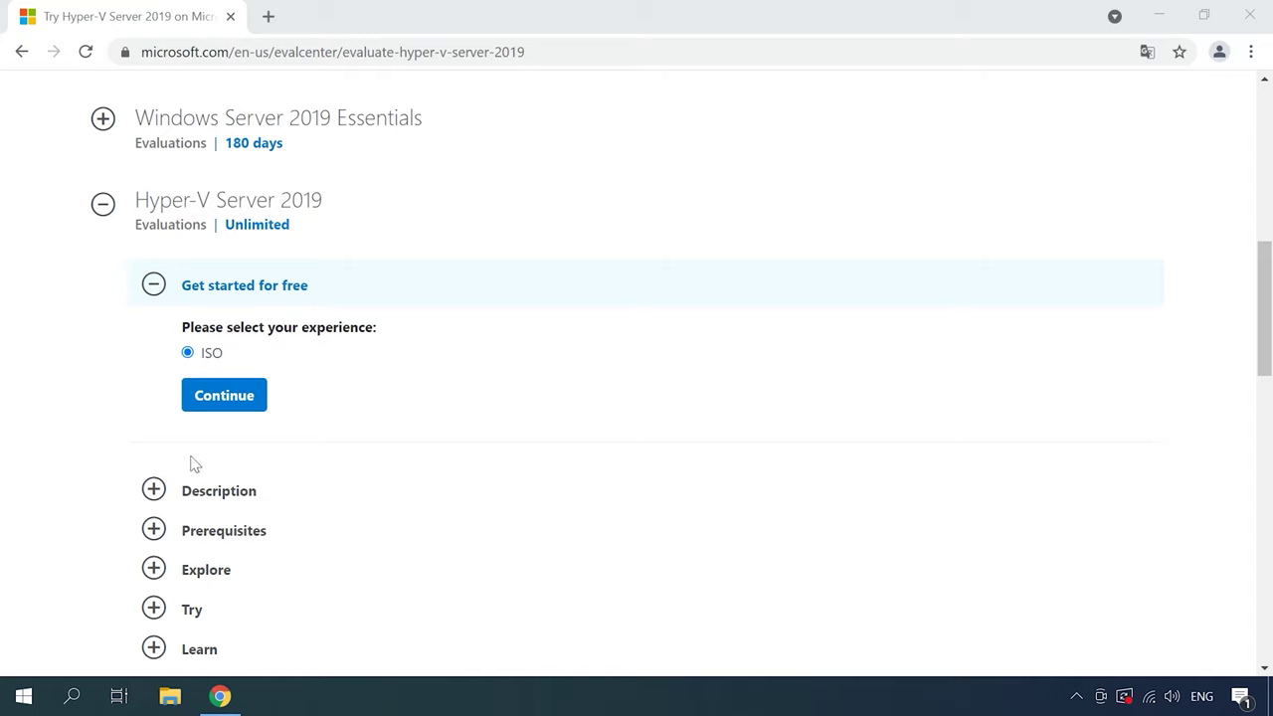
Fill in the registration form's first and last name fields
{"action": "left_click", "coordinate": [225, 397]}
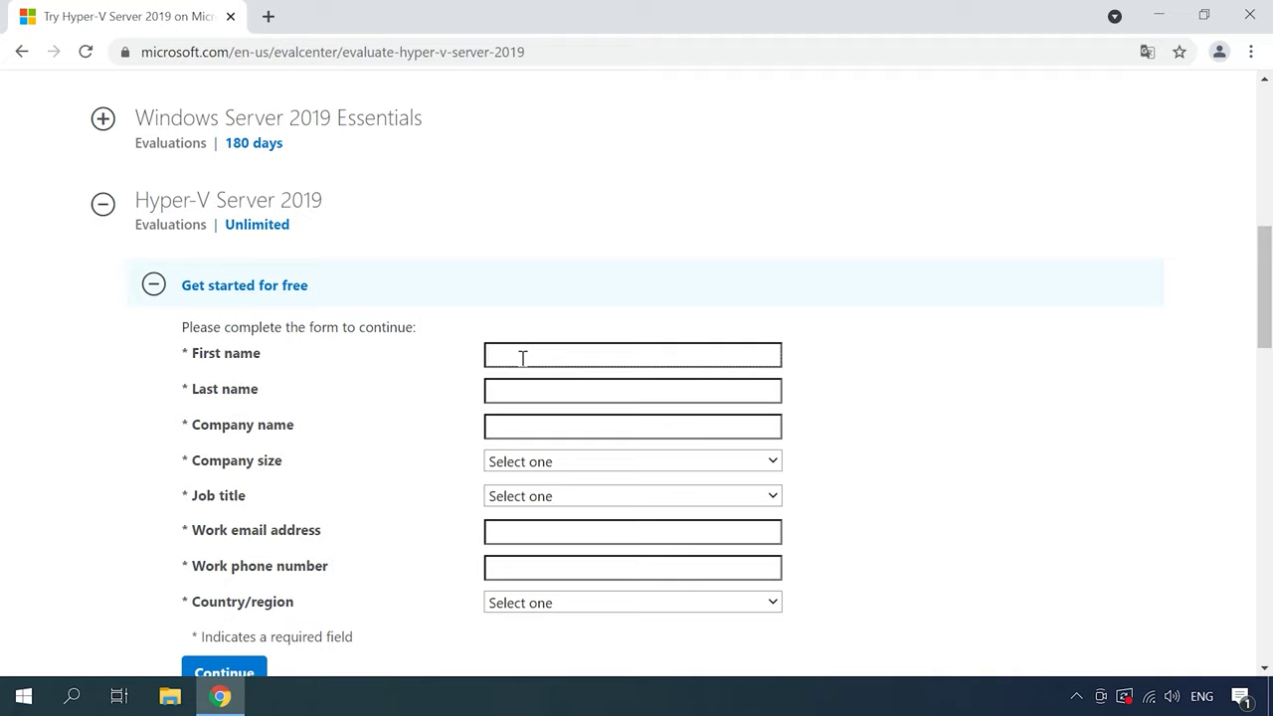
{"action": "type", "text": "D"}
{"action": "left_click", "coordinate": [513, 390]}
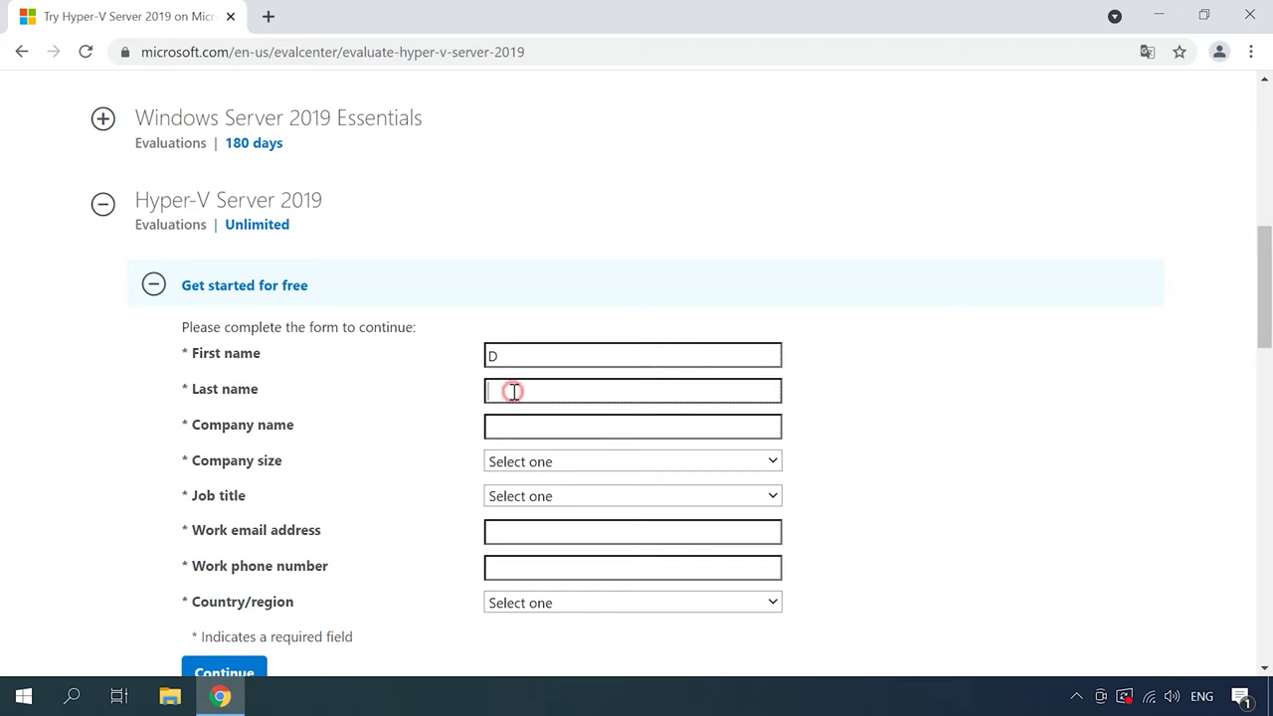
{"action": "type", "text": "Z"}
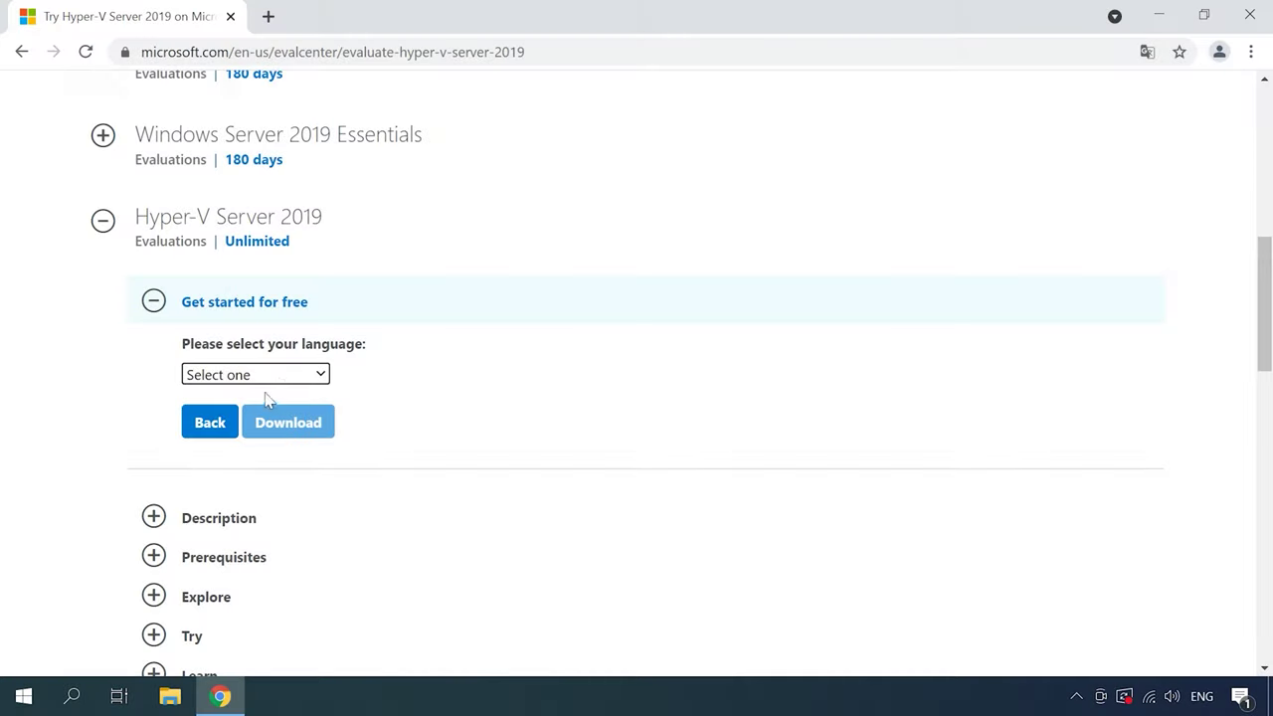
Choose English as the download language and start the Hyper-V Server 2019 ISO download
{"action": "left_click", "coordinate": [285, 380]}
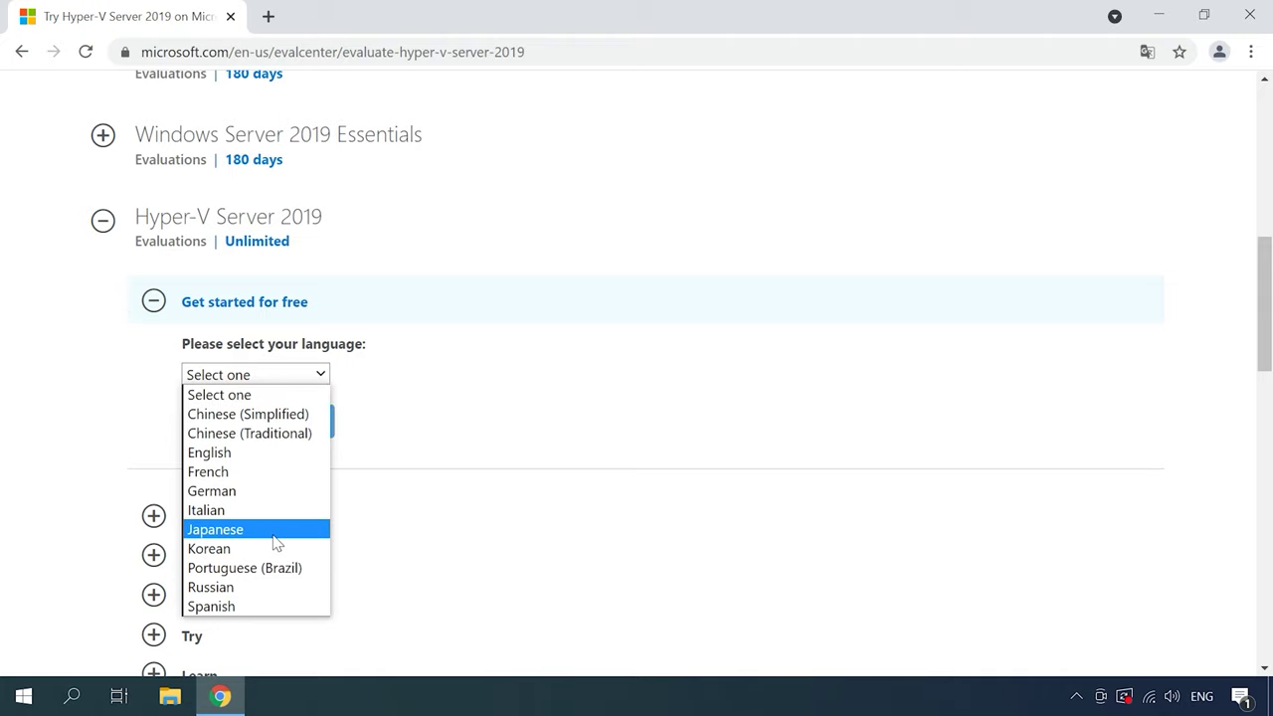
{"action": "left_click", "coordinate": [282, 456]}
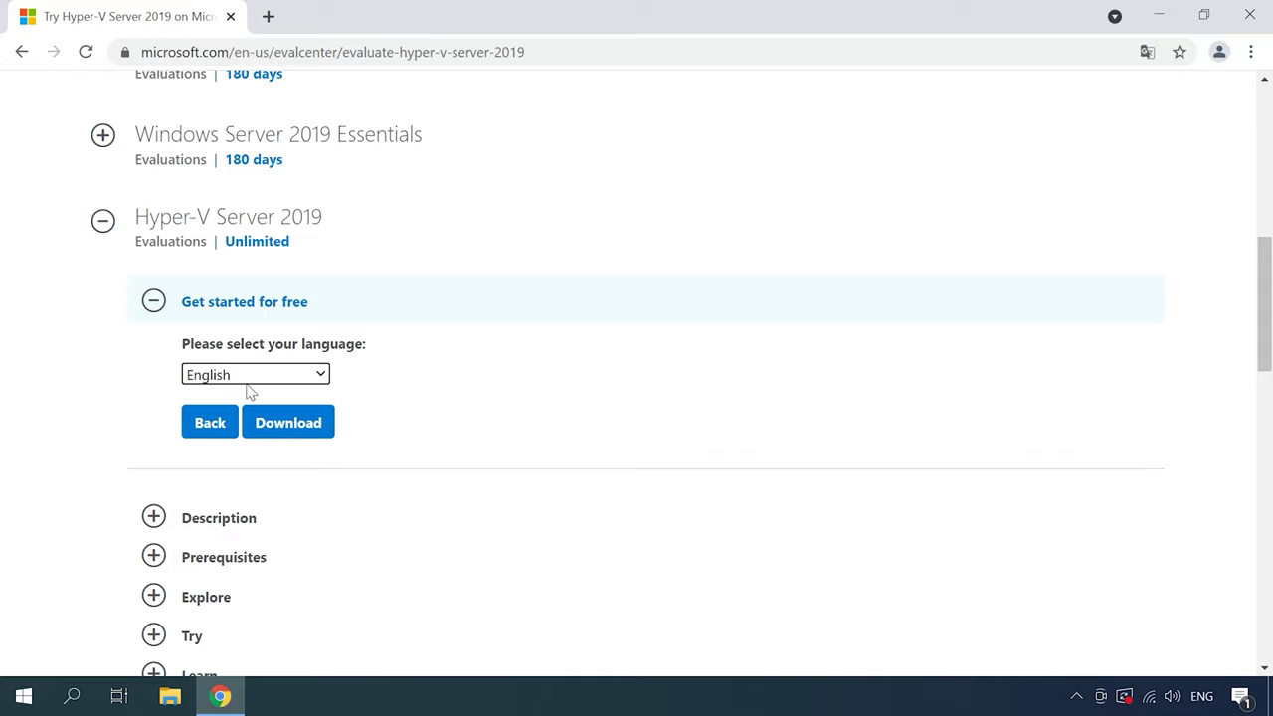
{"action": "left_click", "coordinate": [281, 429]}
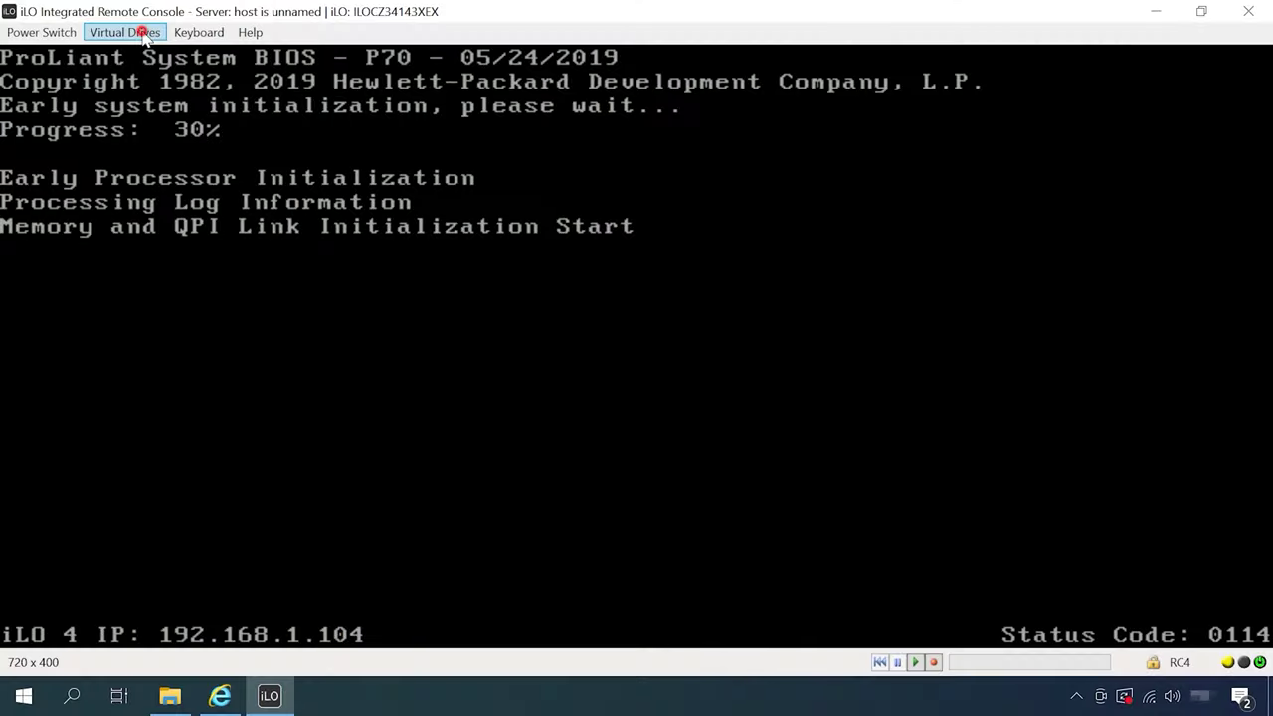
{"action": "left_click", "coordinate": [142, 31]}
Mount the Hyper-V Server ISO as a virtual DVD, boot from it, and keep the default language settings
{"action": "left_click", "coordinate": [124, 140]}
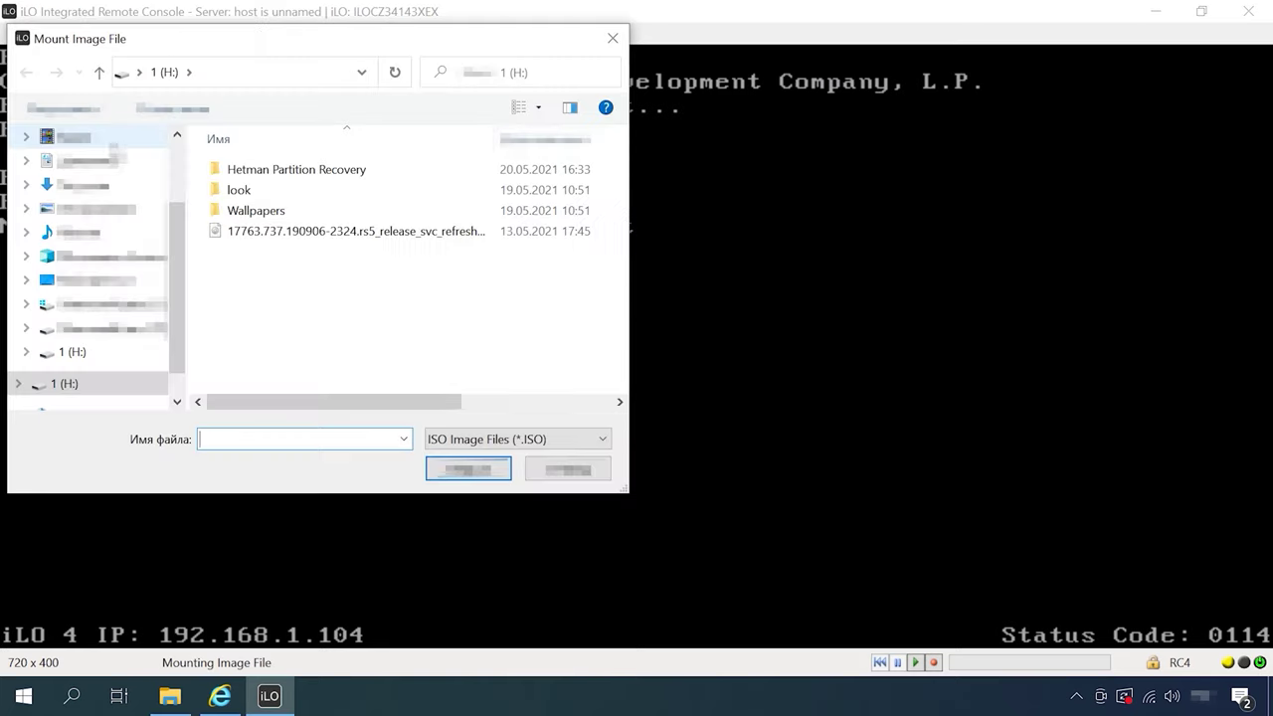
{"action": "left_click", "coordinate": [299, 230]}
{"action": "left_click", "coordinate": [468, 468]}
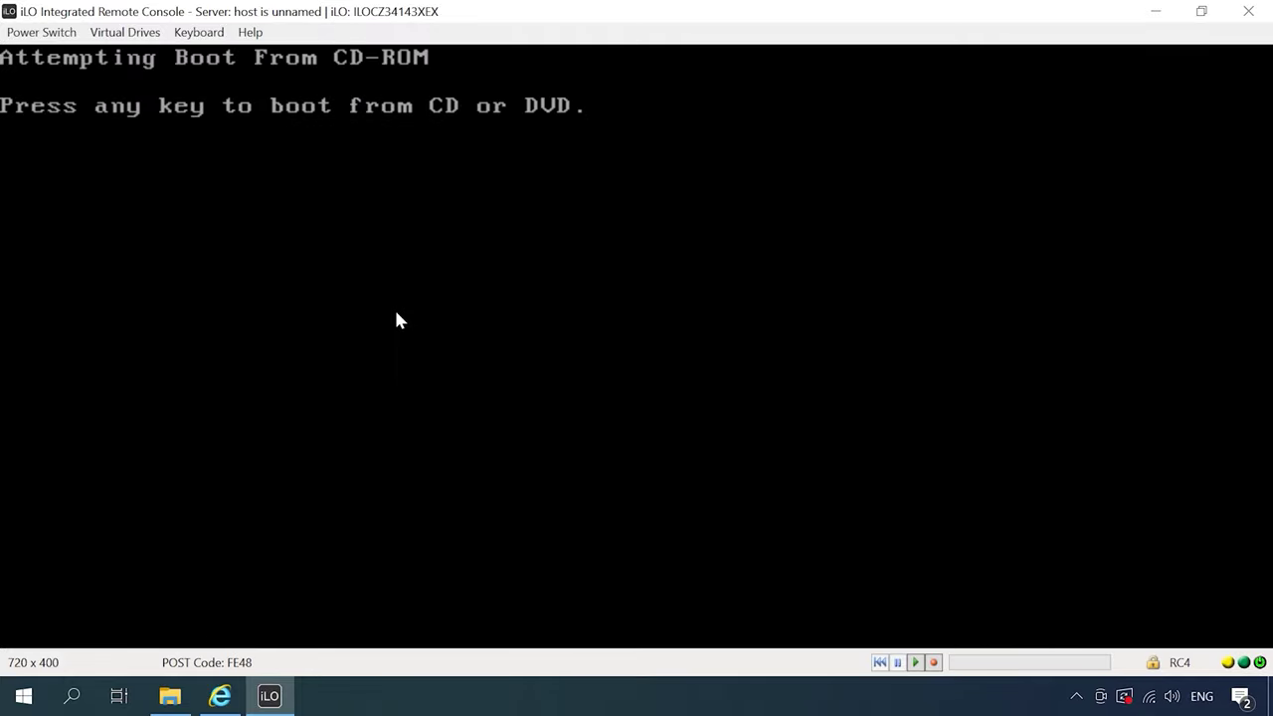
{"action": "key", "text": "Return"}
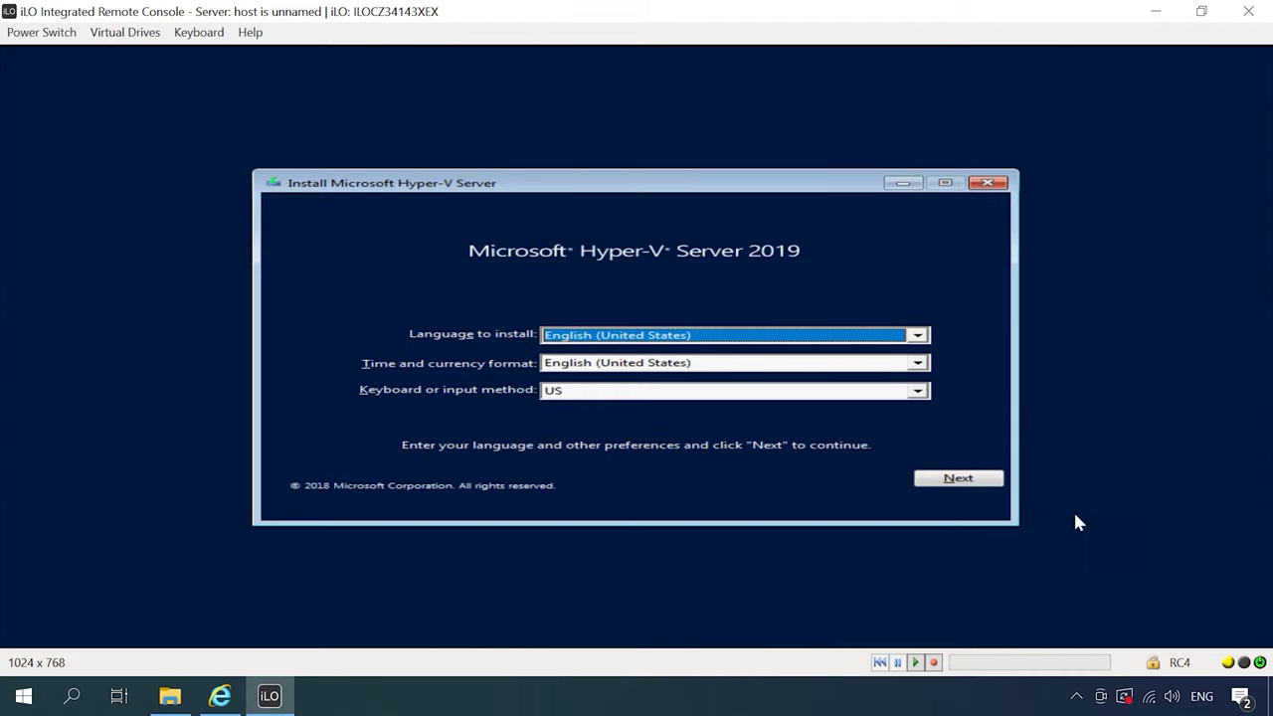
{"action": "left_click", "coordinate": [962, 482]}
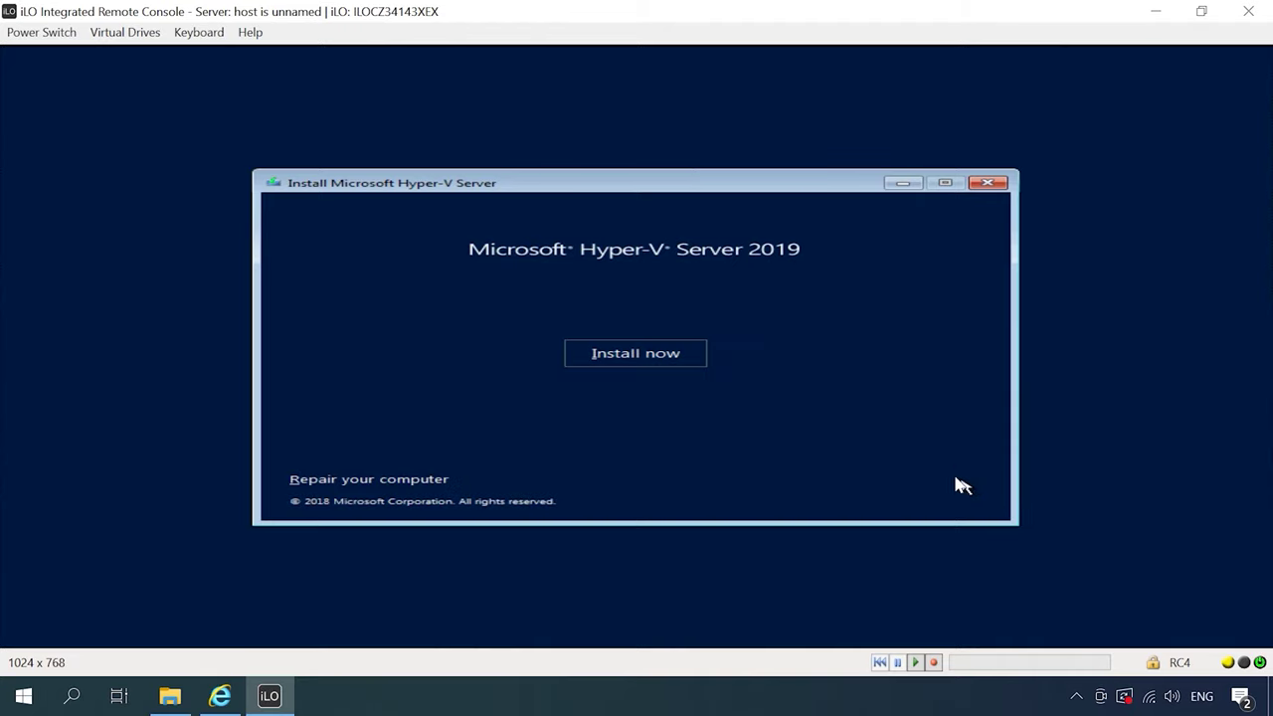
Install now, accept the license terms, and do a Custom install onto Drive 0 Unallocated Space
{"action": "left_click", "coordinate": [643, 365]}
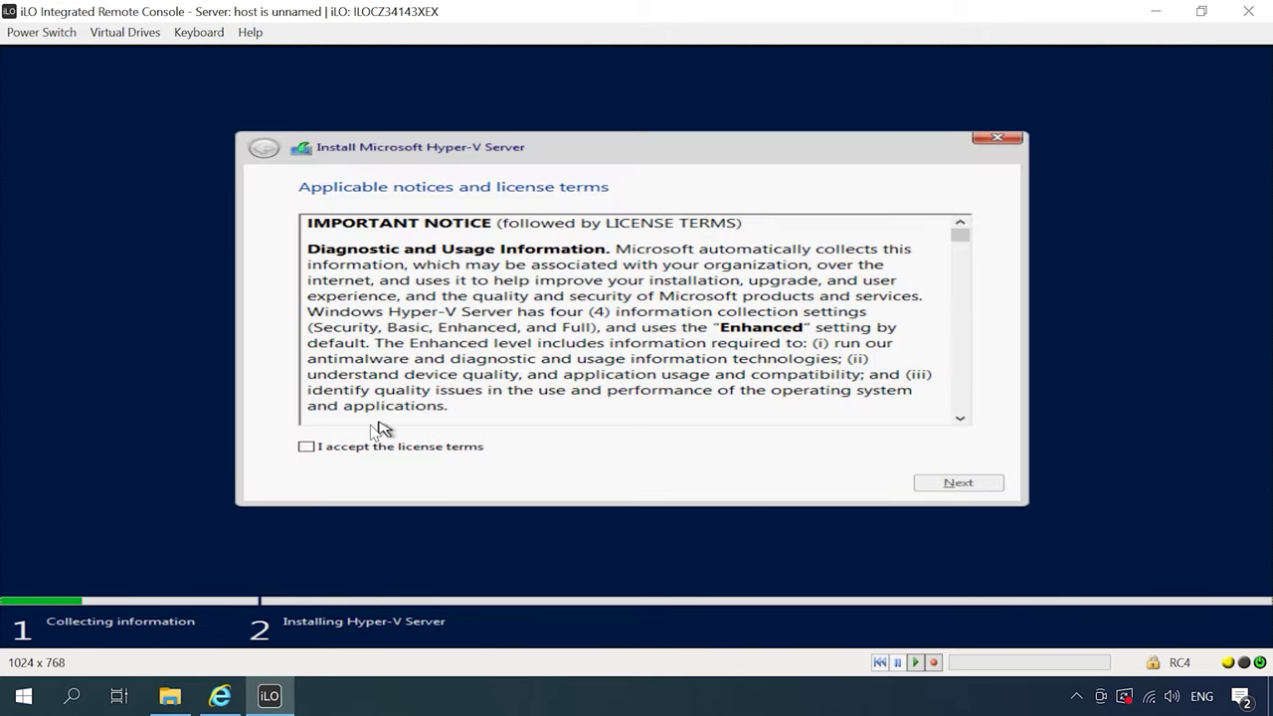
{"action": "left_click", "coordinate": [323, 448]}
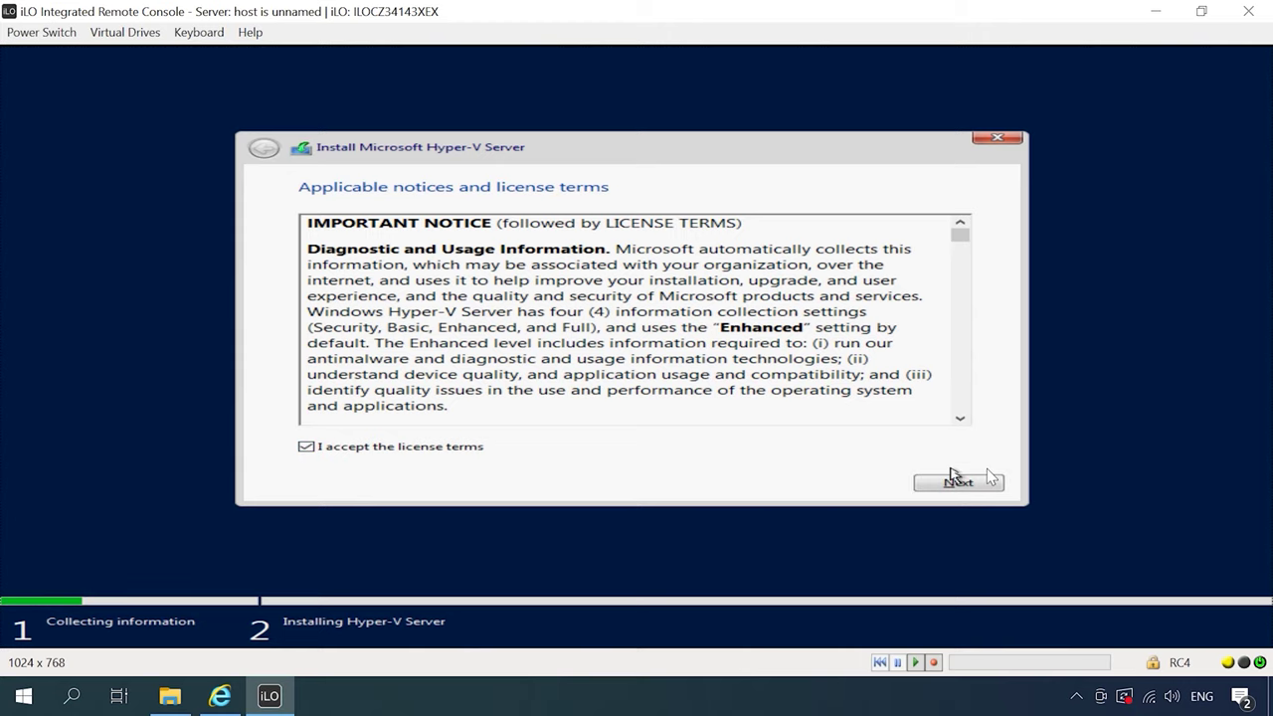
{"action": "left_click", "coordinate": [964, 486]}
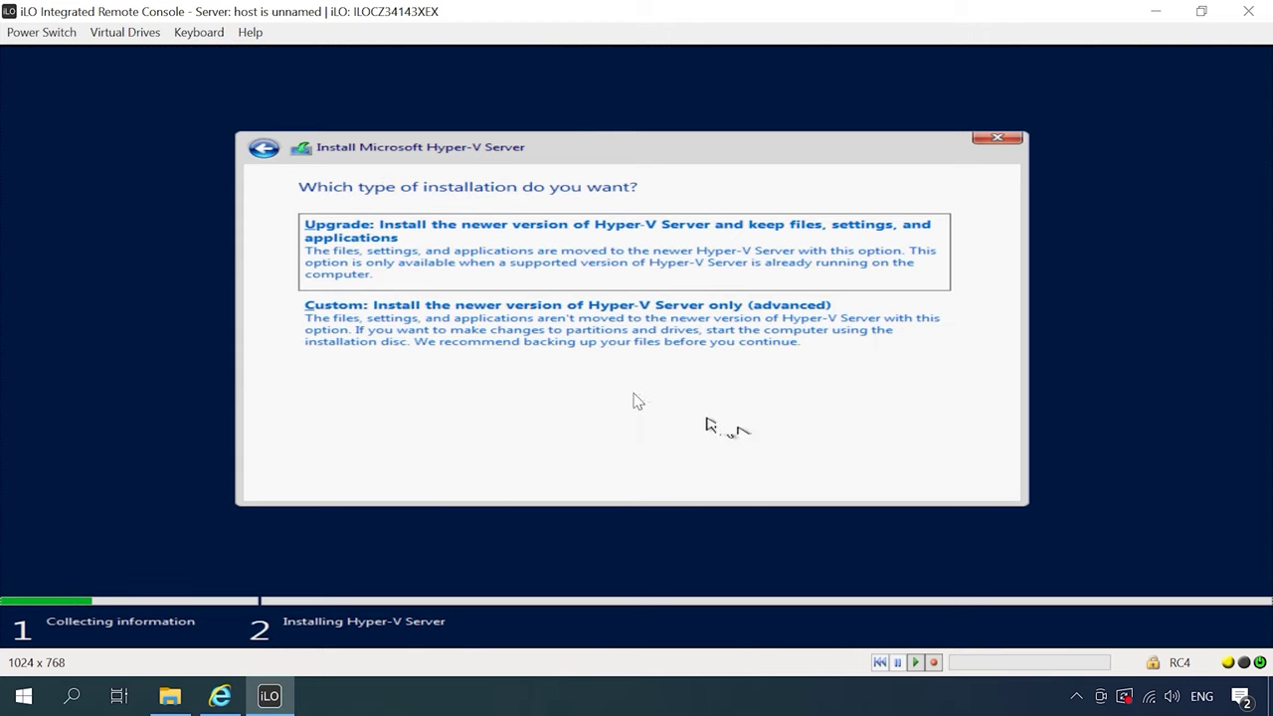
{"action": "left_click", "coordinate": [542, 316]}
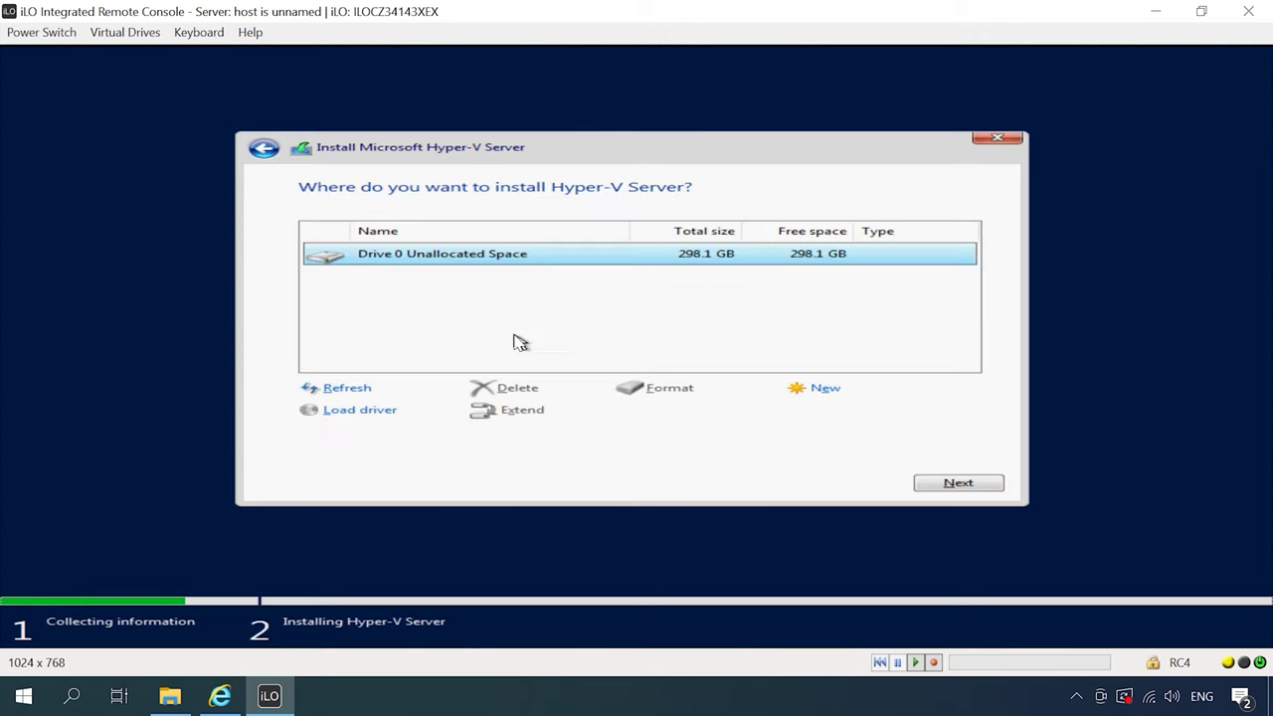
{"action": "left_click", "coordinate": [959, 484]}
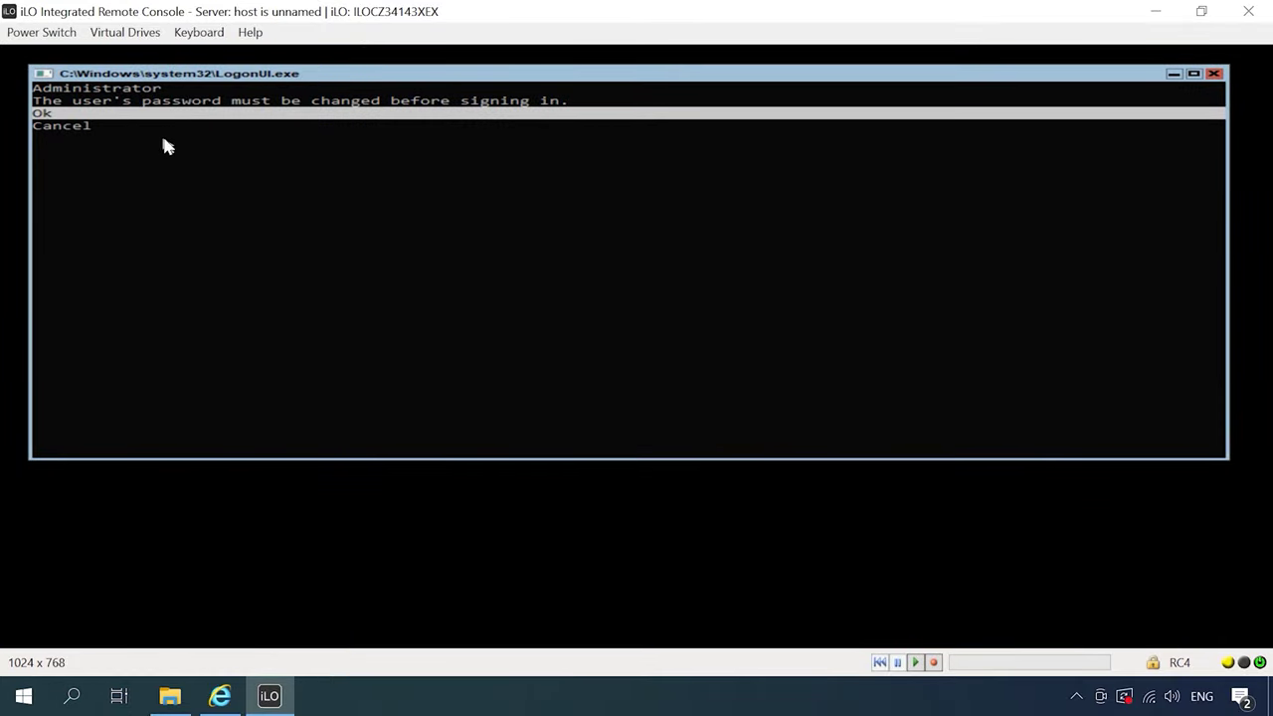
Enter and confirm a new Administrator password at the first-logon prompt
{"action": "left_click", "coordinate": [219, 118]}
{"action": "type", "text": "************"}
{"action": "key", "text": "Return"}
{"action": "type", "text": "************"}
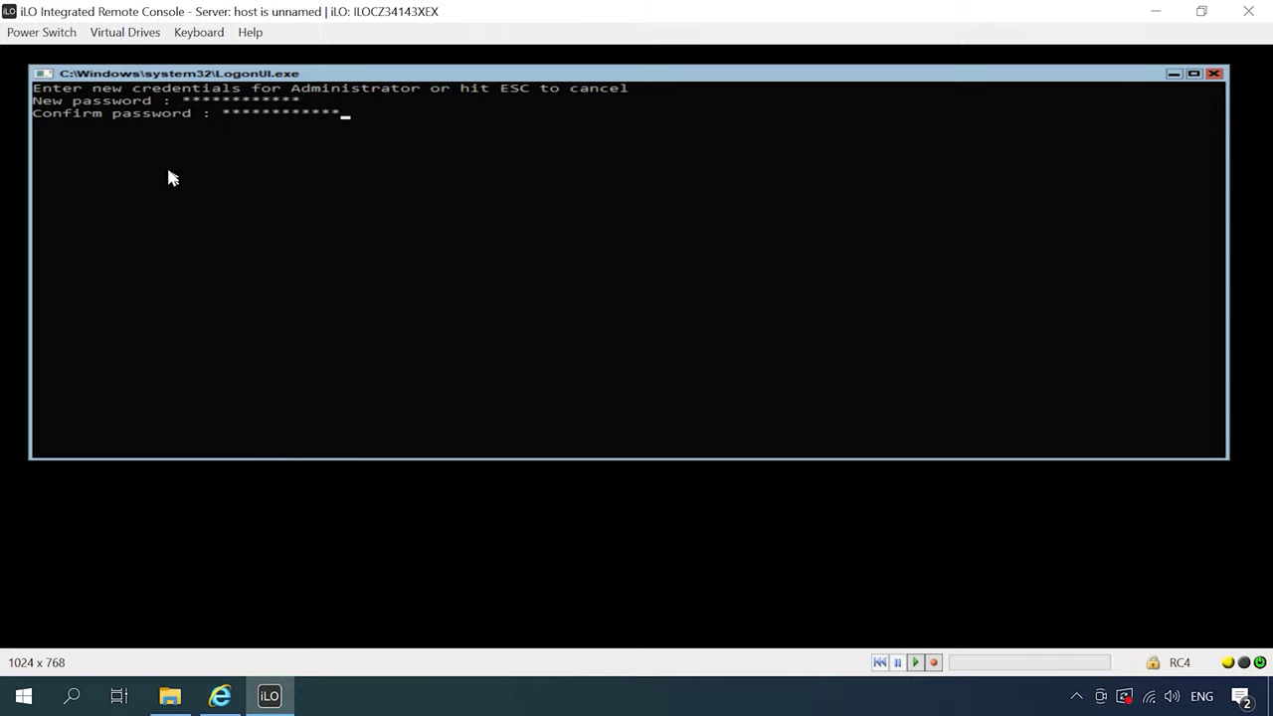
{"action": "key", "text": "Return"}
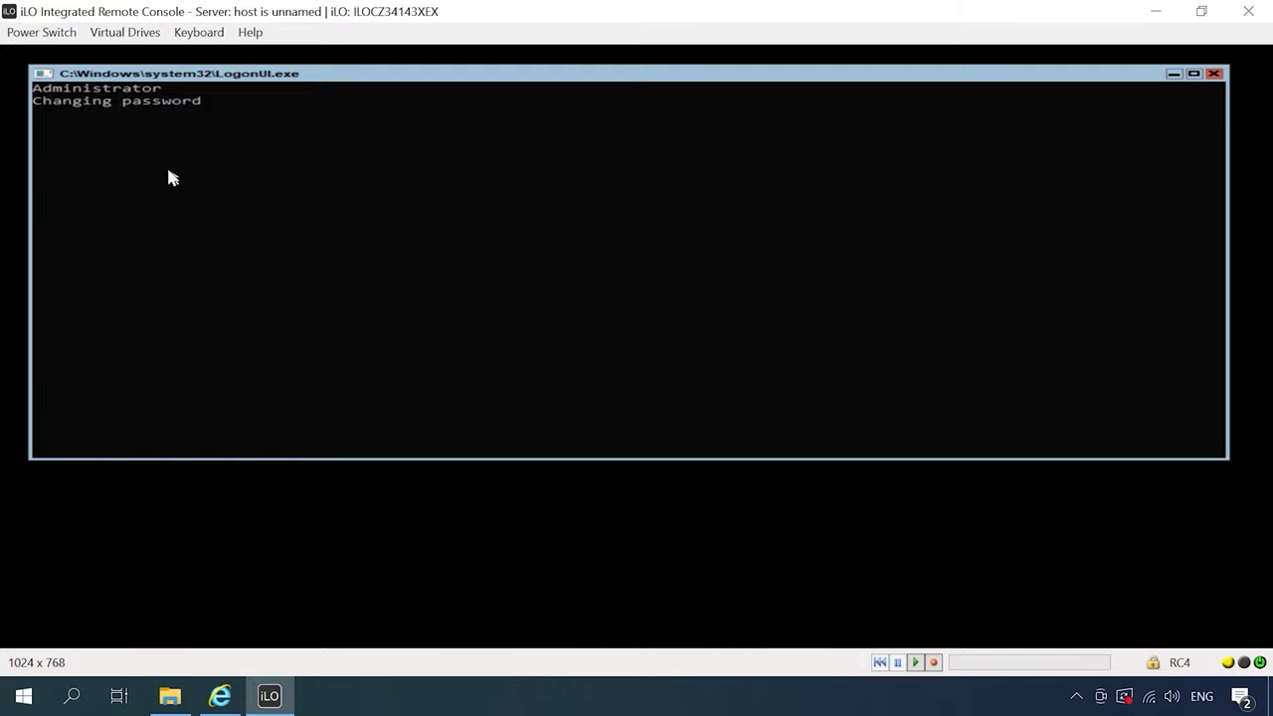
{"action": "key", "text": "Return"}
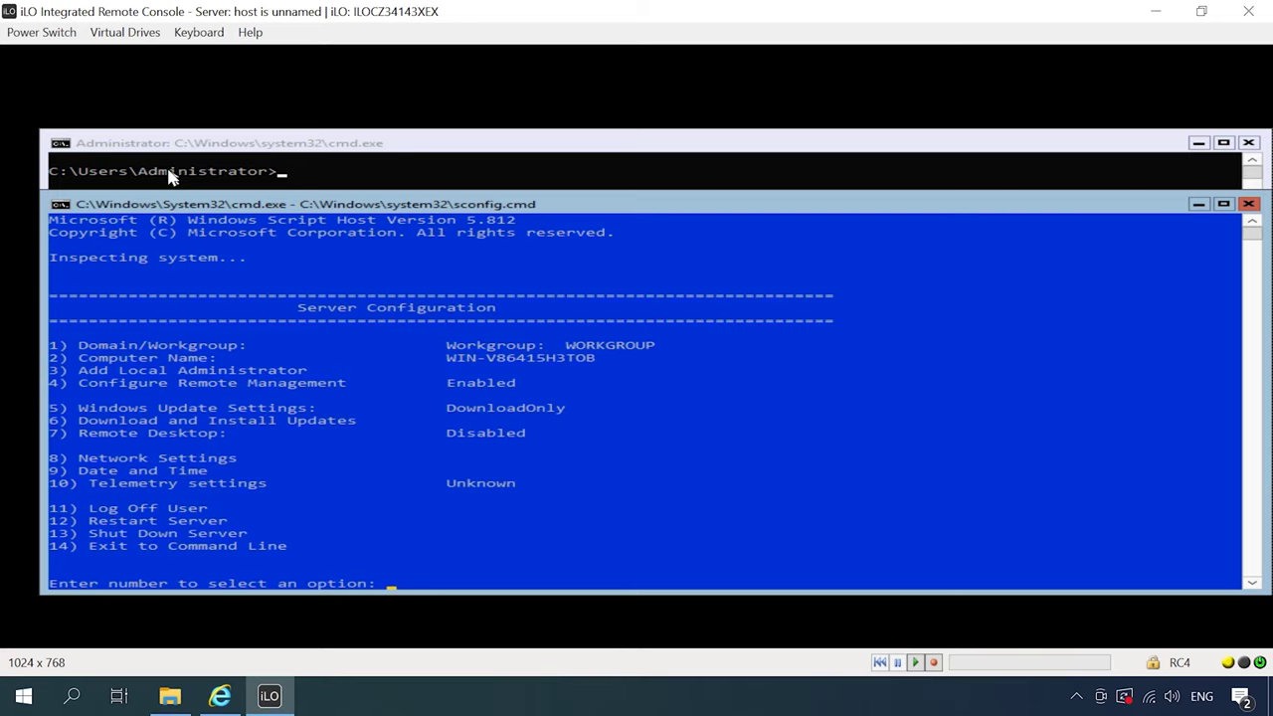
Rename the computer to WHS2019 with sconfig option 2, restart, and sign back in
{"action": "left_click", "coordinate": [292, 143]}
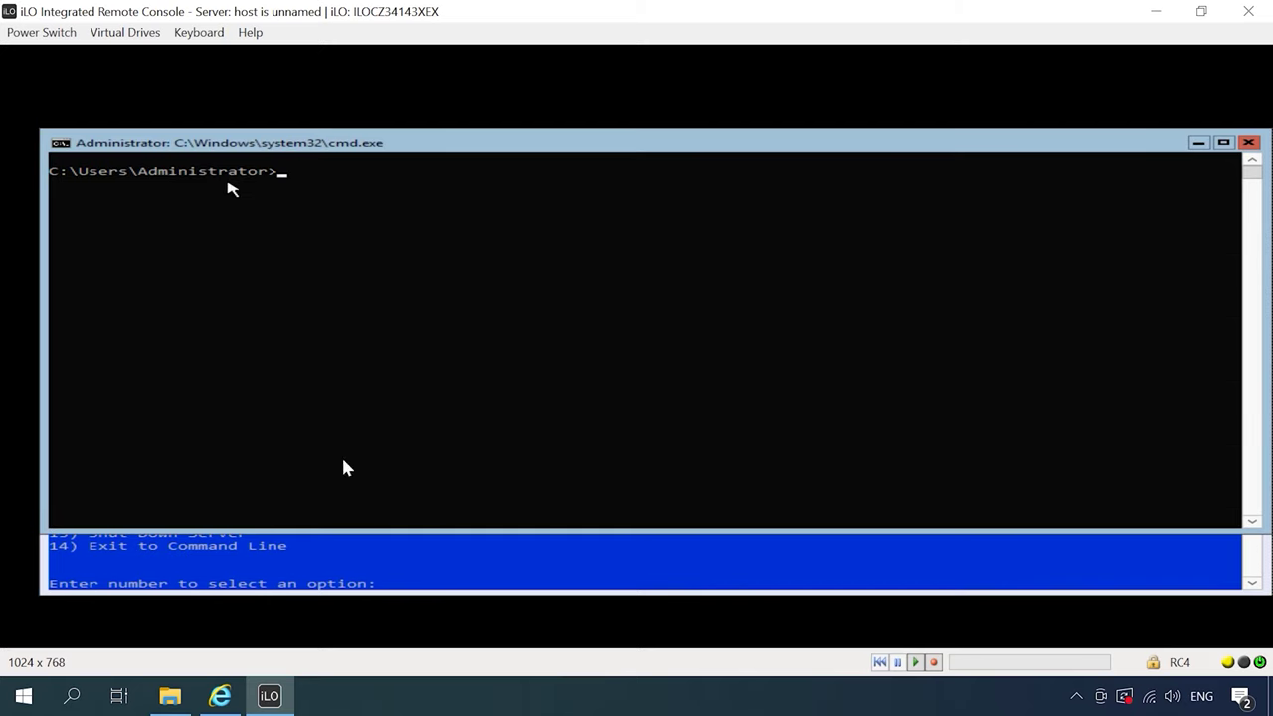
{"action": "left_click", "coordinate": [402, 564]}
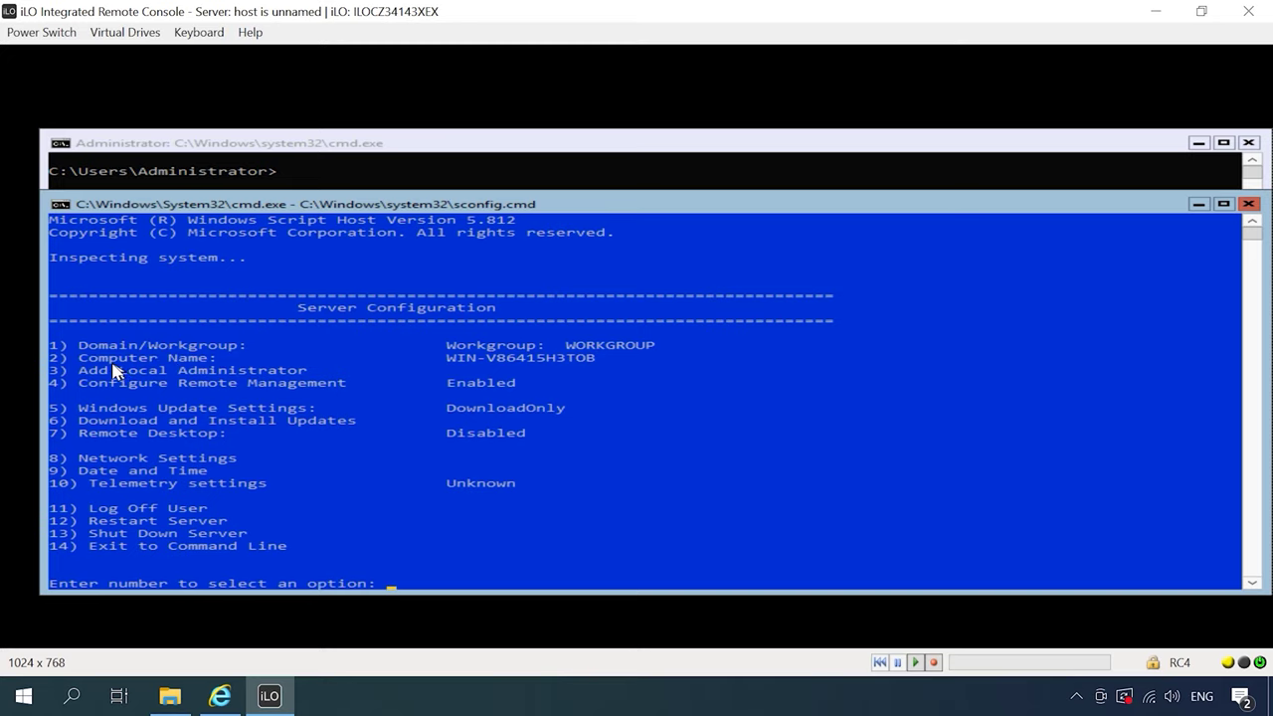
{"action": "type", "text": "2"}
{"action": "key", "text": "Return"}
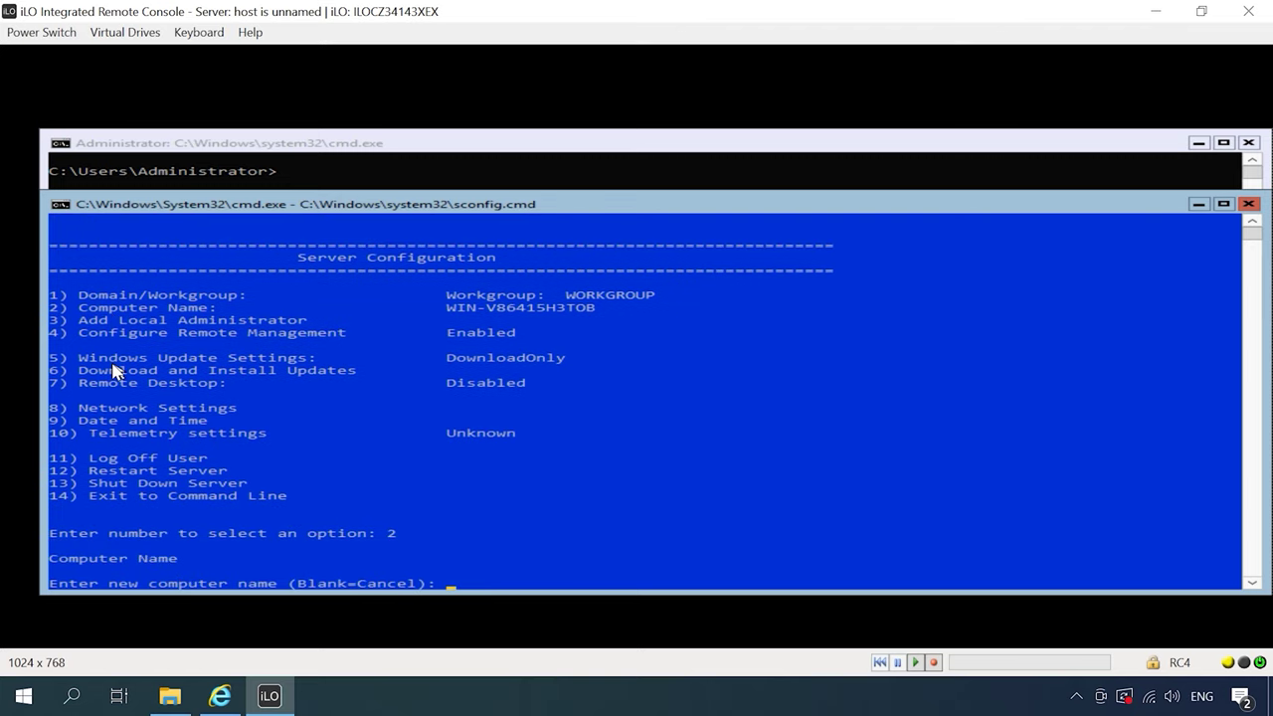
{"action": "type", "text": "WHS2019"}
{"action": "key", "text": "Return"}
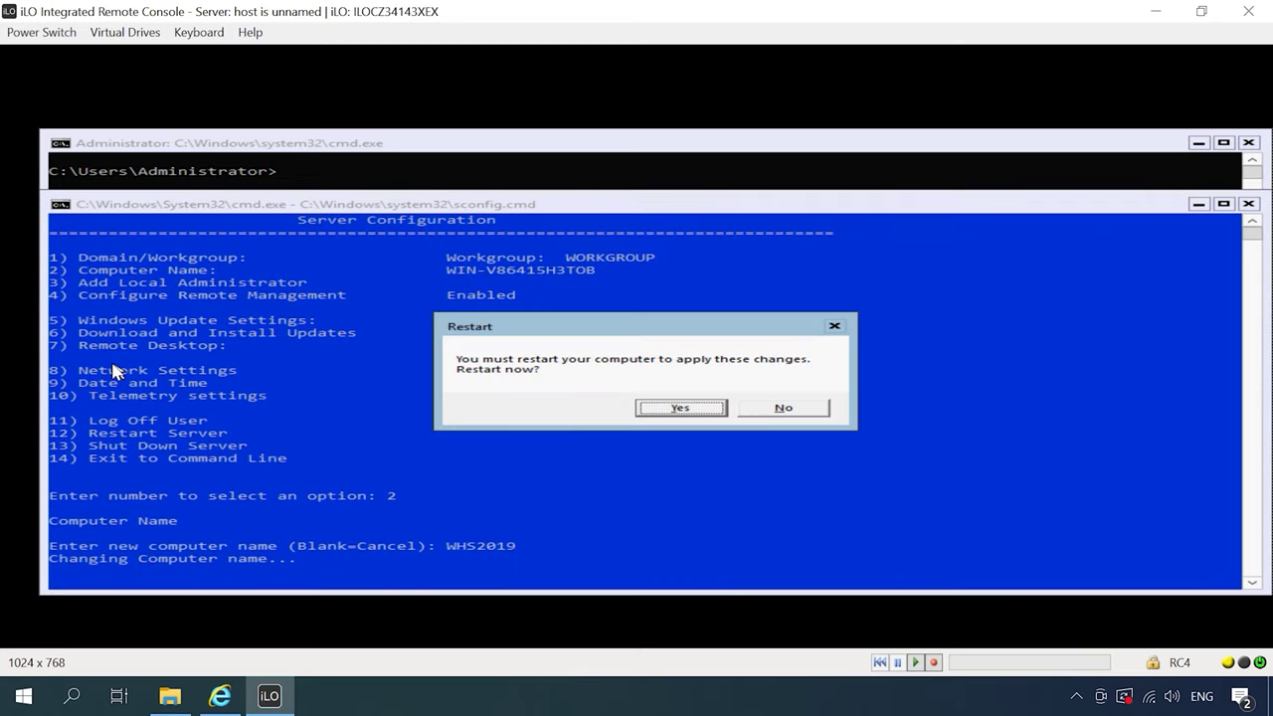
{"action": "key", "text": "Return"}
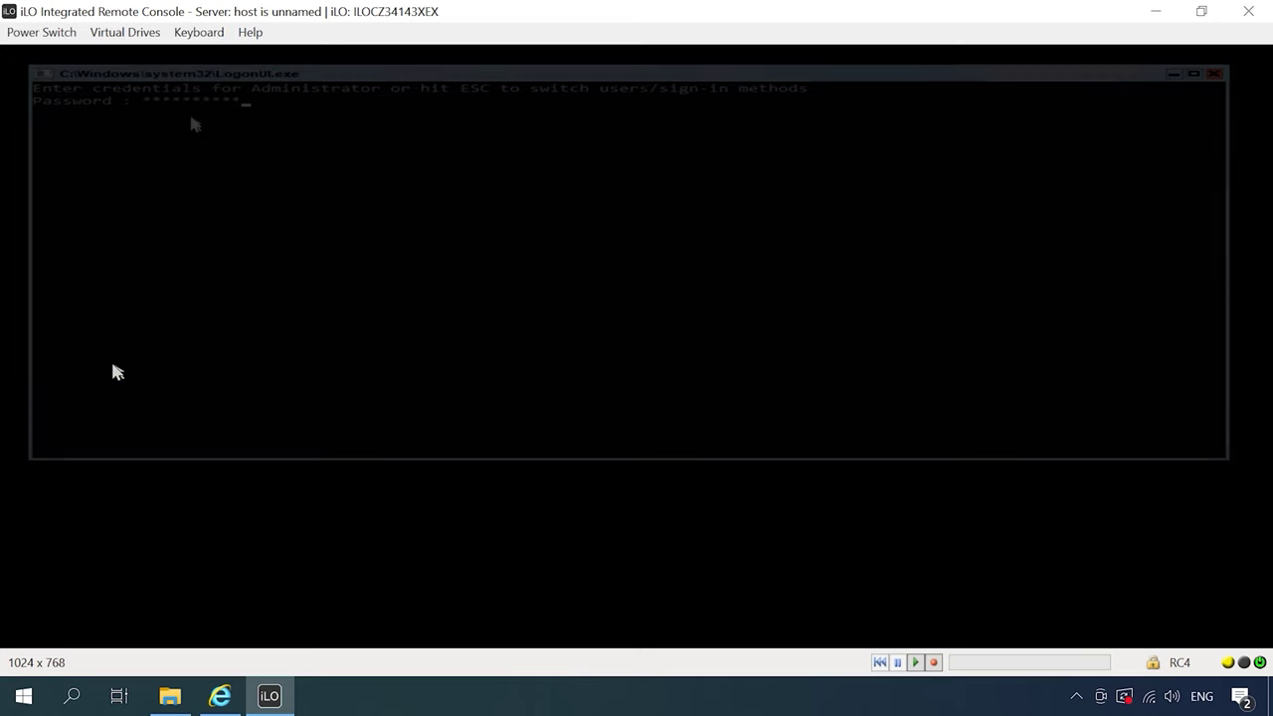
{"action": "key", "text": "Return"}
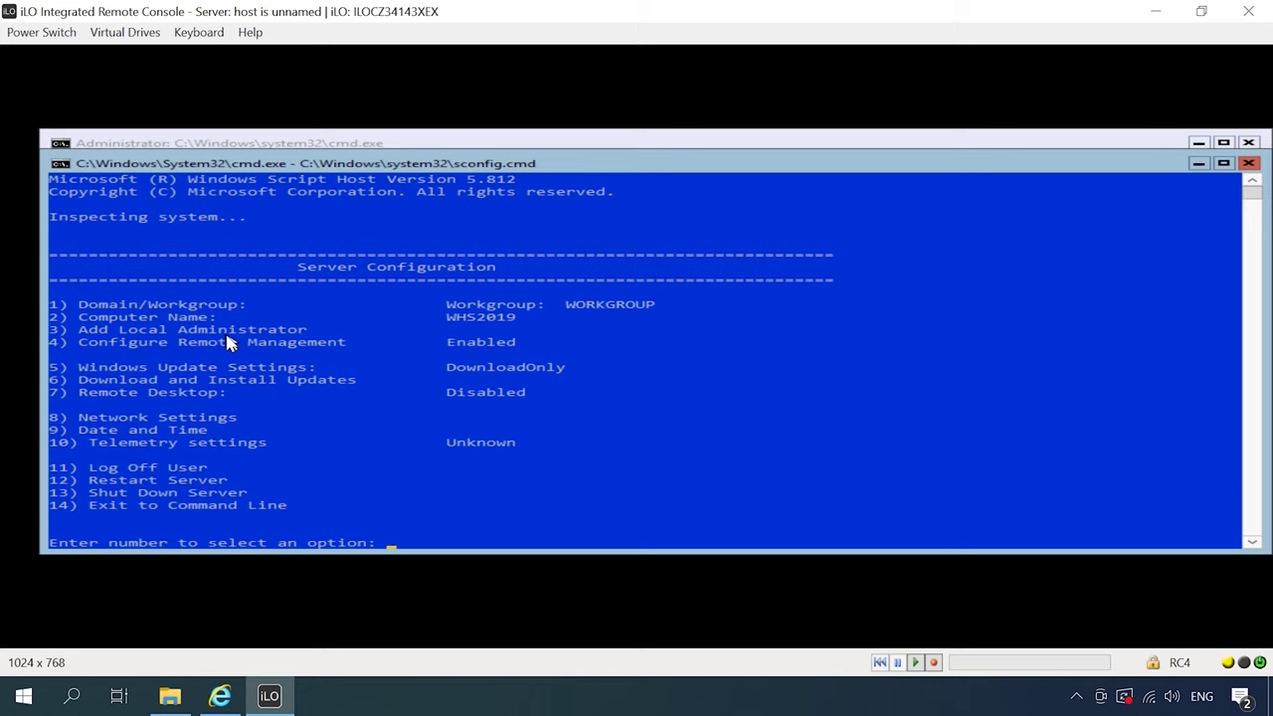
Add the account 'Demo' as a local administrator with sconfig option 3 and set its password
{"action": "type", "text": "3"}
{"action": "key", "text": "Return"}
{"action": "type", "text": "Demo"}
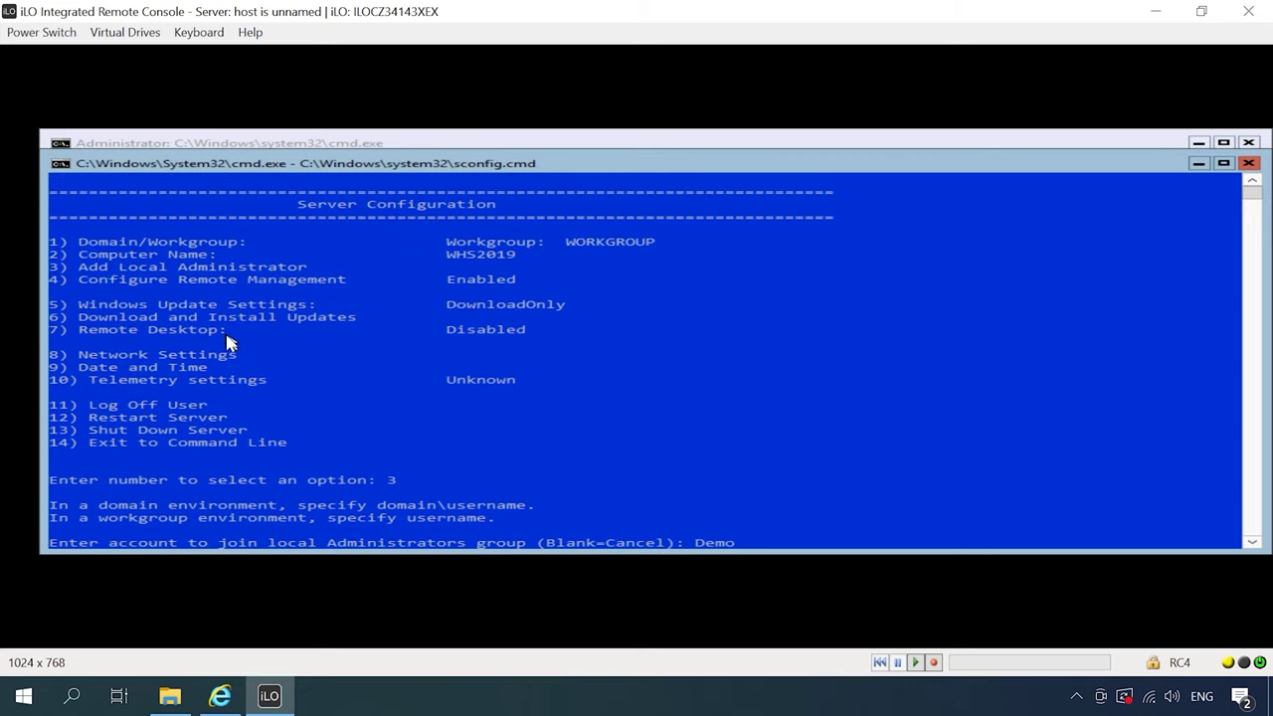
{"action": "key", "text": "Return"}
{"action": "key", "text": "Return"}
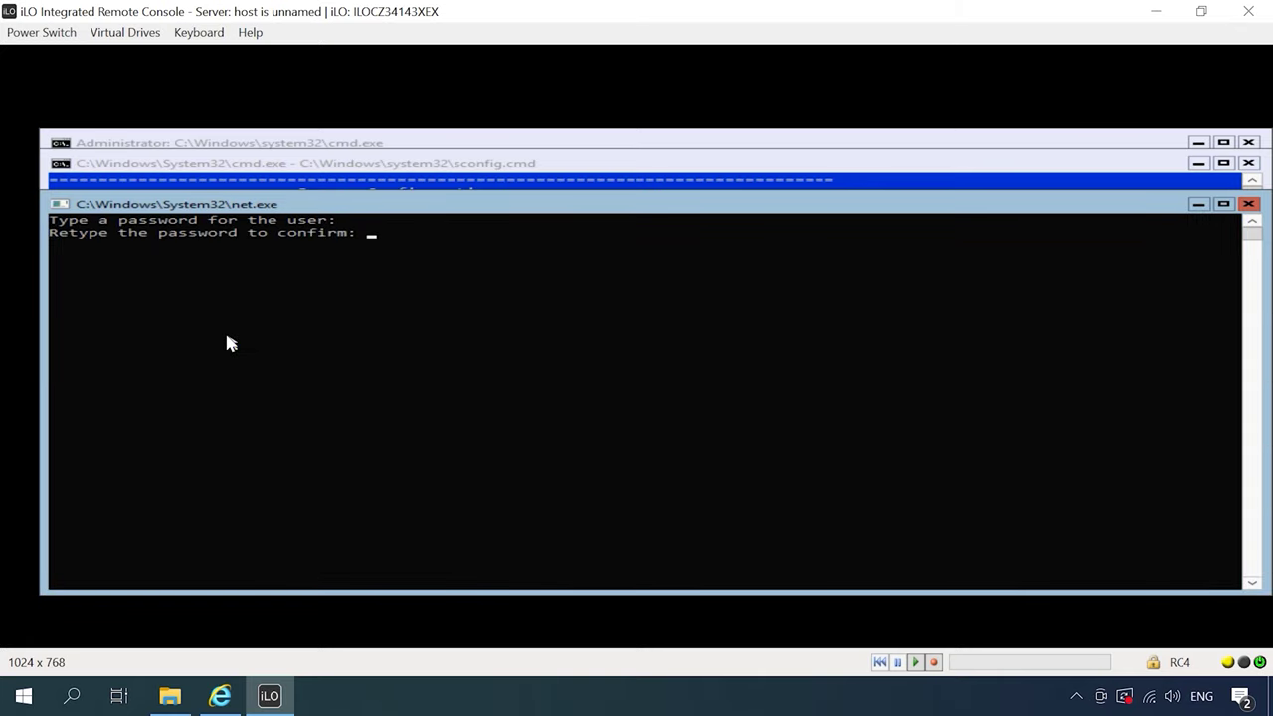
{"action": "key", "text": "Return"}
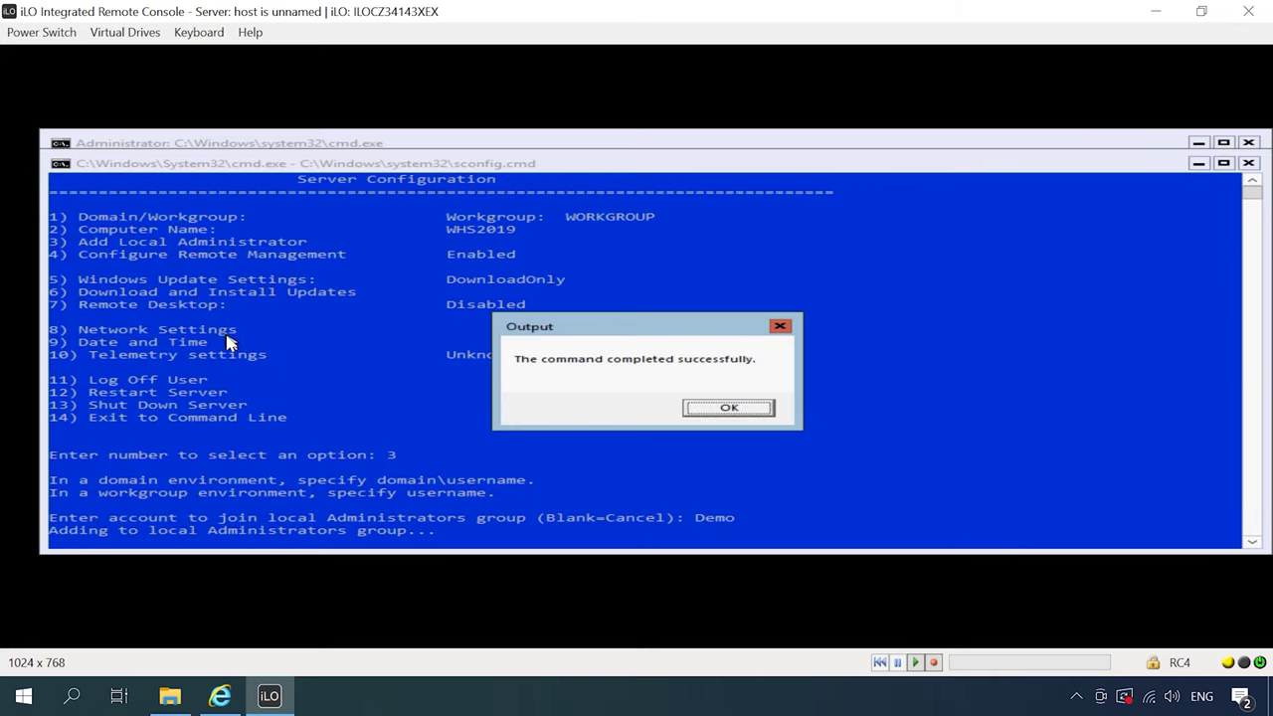
{"action": "key", "text": "Return"}
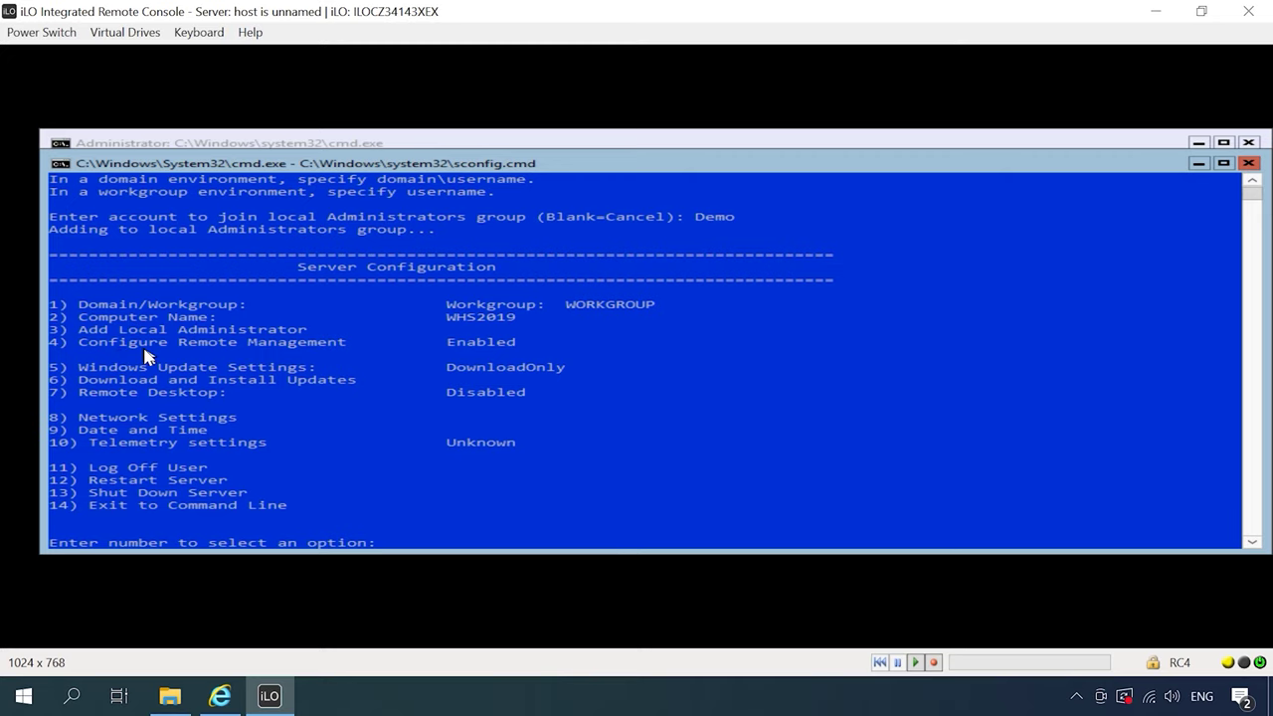
Enable Remote Management through sconfig option 4, then return to the main menu
{"action": "type", "text": "4"}
{"action": "key", "text": "Return"}
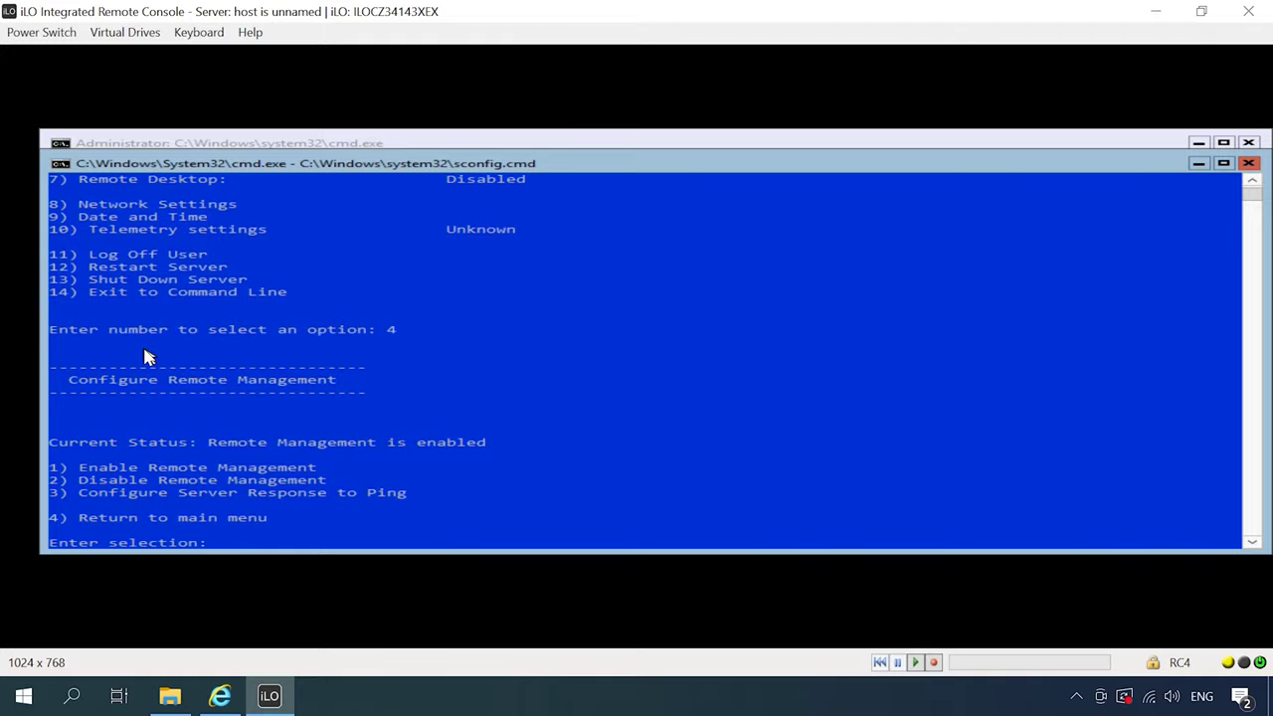
{"action": "type", "text": "1"}
{"action": "key", "text": "Return"}
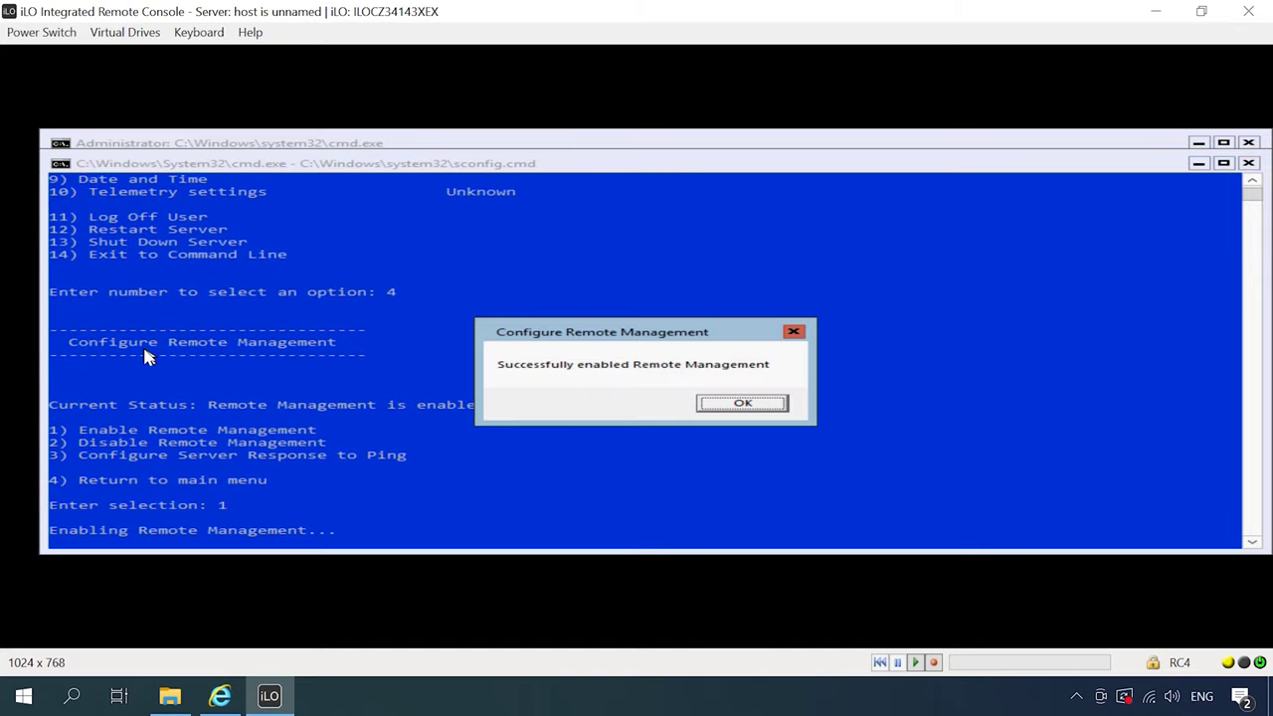
{"action": "key", "text": "Return"}
{"action": "type", "text": "4"}
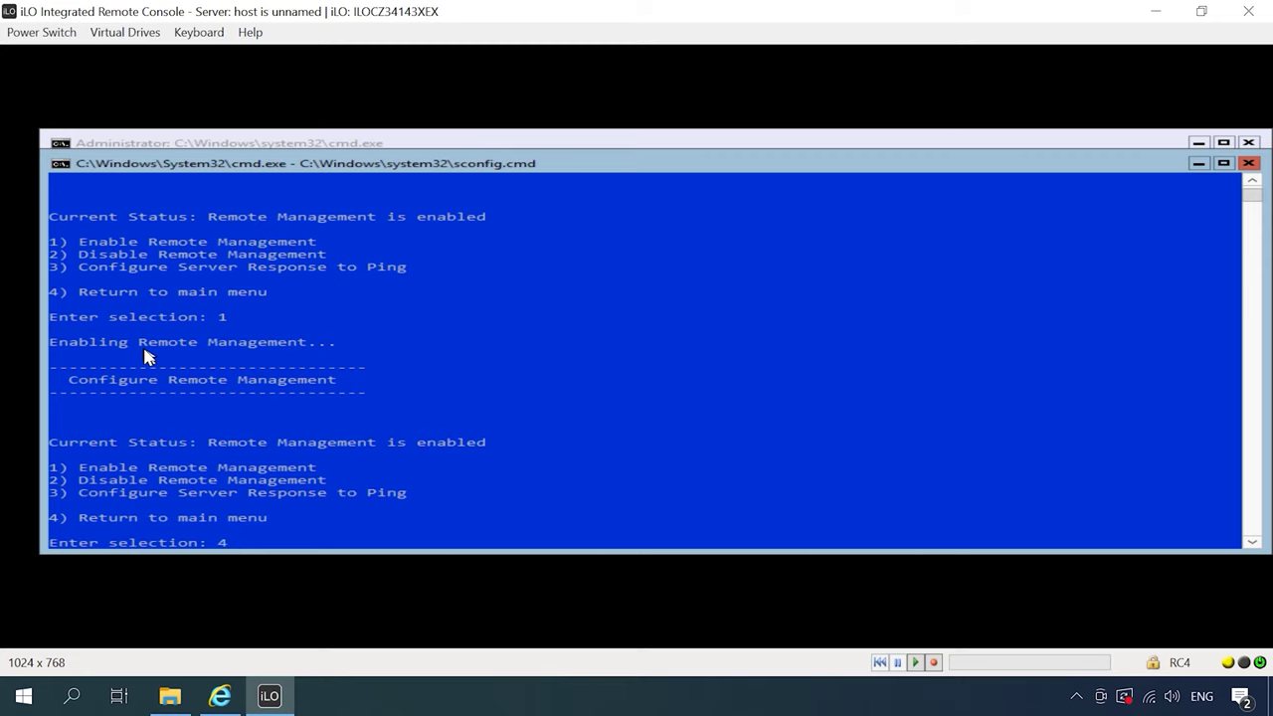
{"action": "key", "text": "Return"}
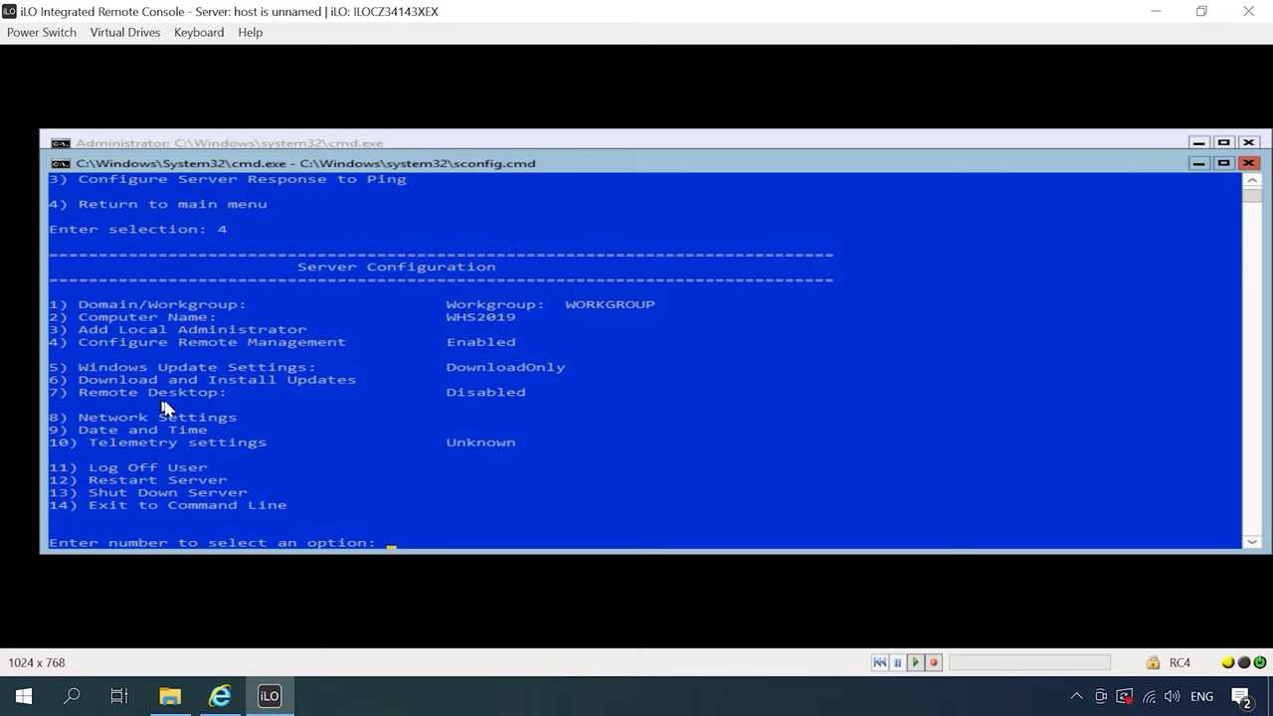
Enable Remote Desktop with sconfig option 7, allowing clients running any version
{"action": "type", "text": "7"}
{"action": "key", "text": "Return"}
{"action": "type", "text": "e"}
{"action": "key", "text": "Return"}
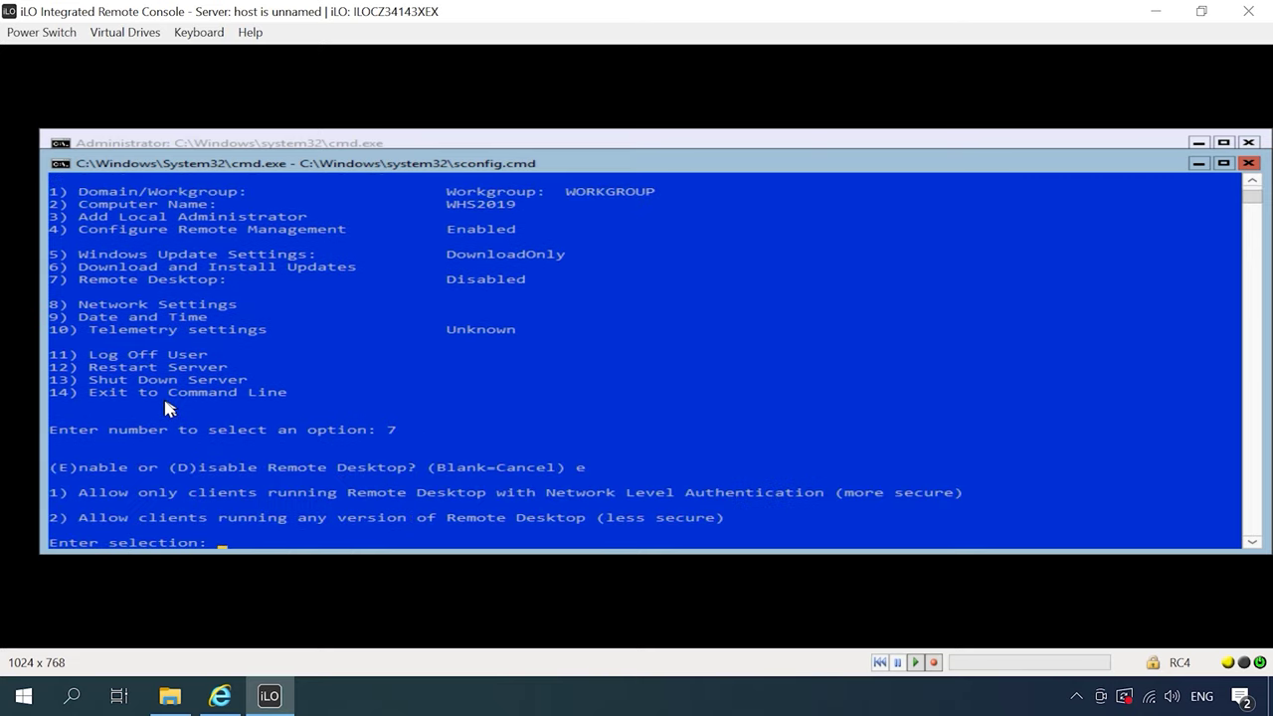
{"action": "type", "text": "2"}
{"action": "key", "text": "Return"}
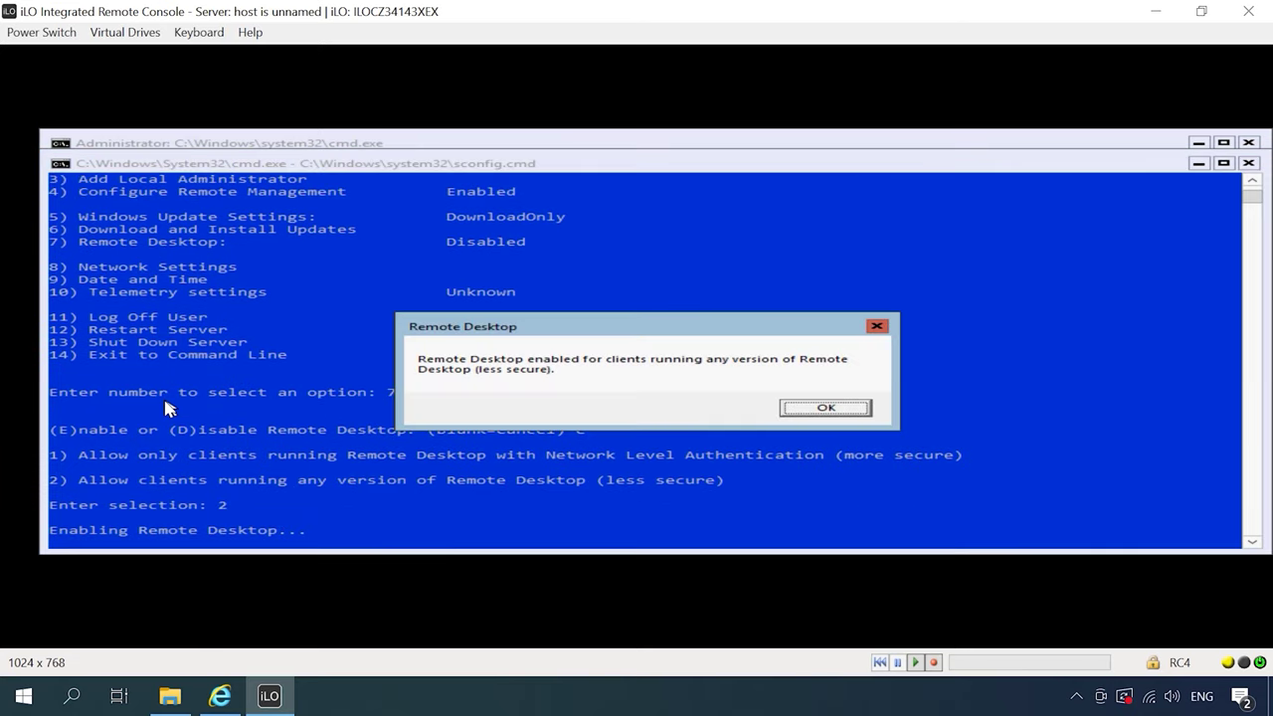
{"action": "key", "text": "Return"}
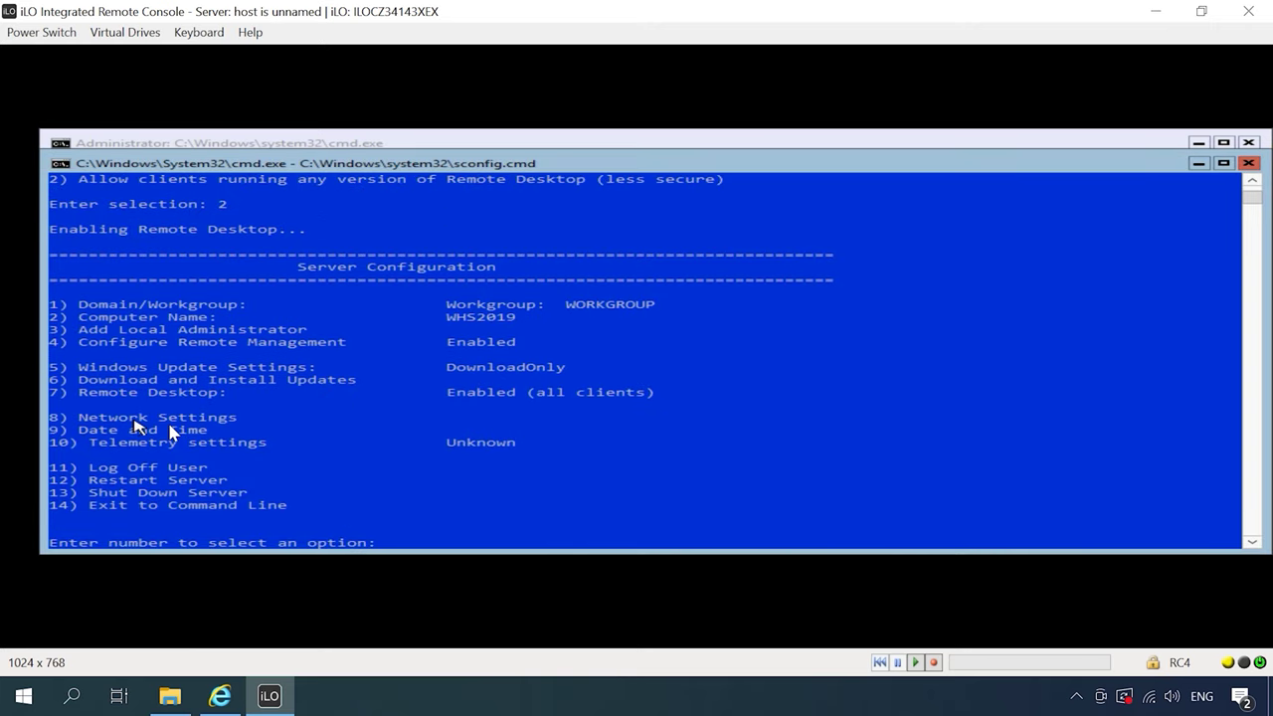
Set adapter 3 to static IP 192.168.1.111, mask 255.255.255.0, gateway 192.168.1.2
{"action": "type", "text": "8"}
{"action": "key", "text": "Return"}
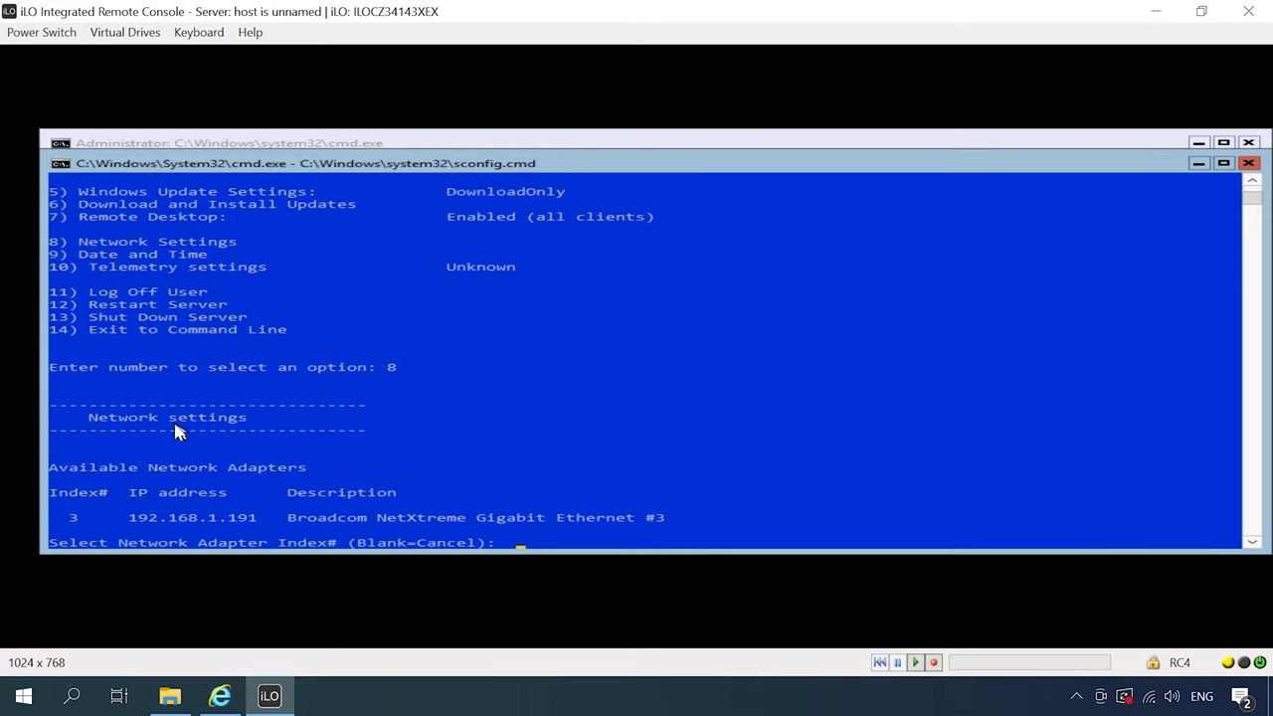
{"action": "type", "text": "3"}
{"action": "key", "text": "Return"}
{"action": "type", "text": "1"}
{"action": "key", "text": "Return"}
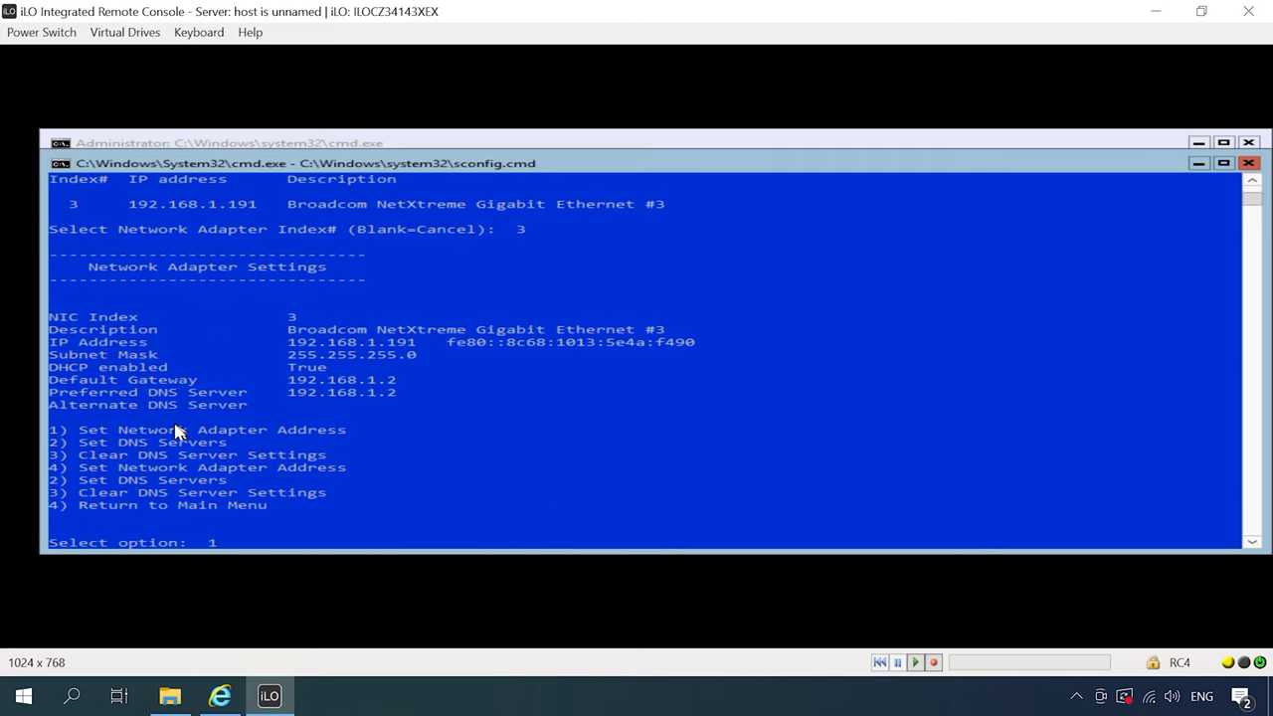
{"action": "type", "text": "s"}
{"action": "key", "text": "Return"}
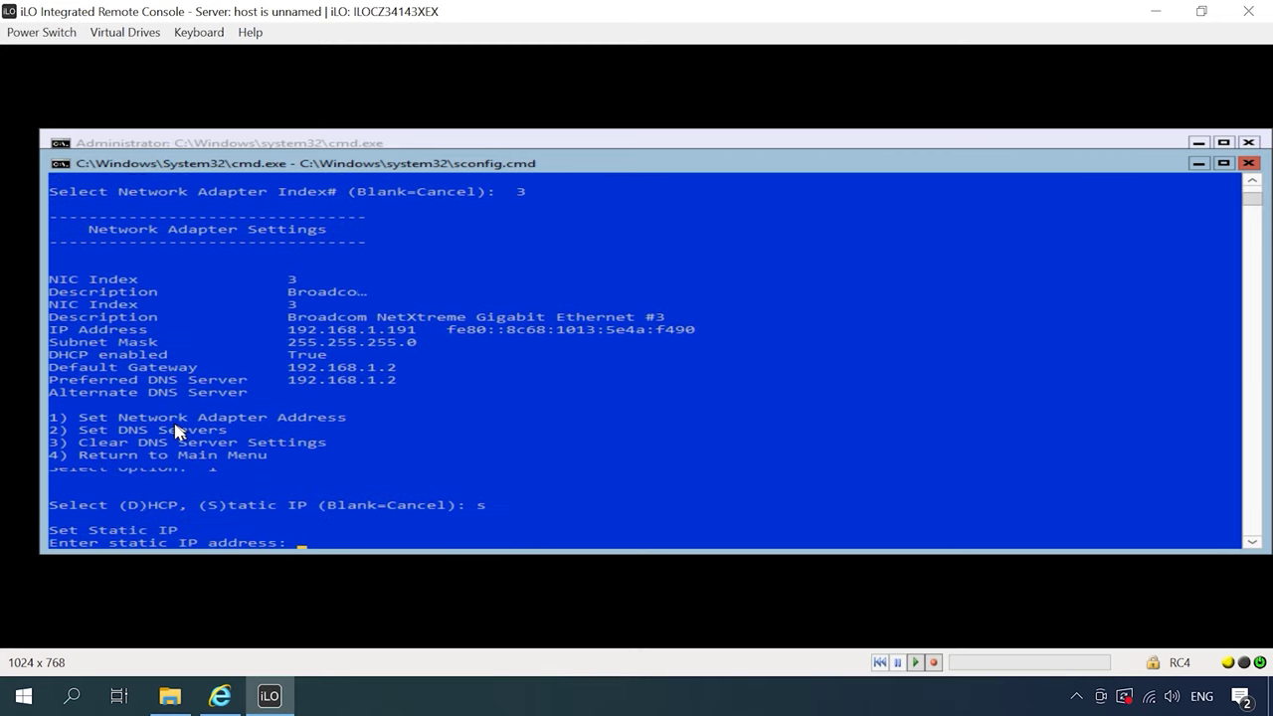
{"action": "type", "text": "192.168.1.111"}
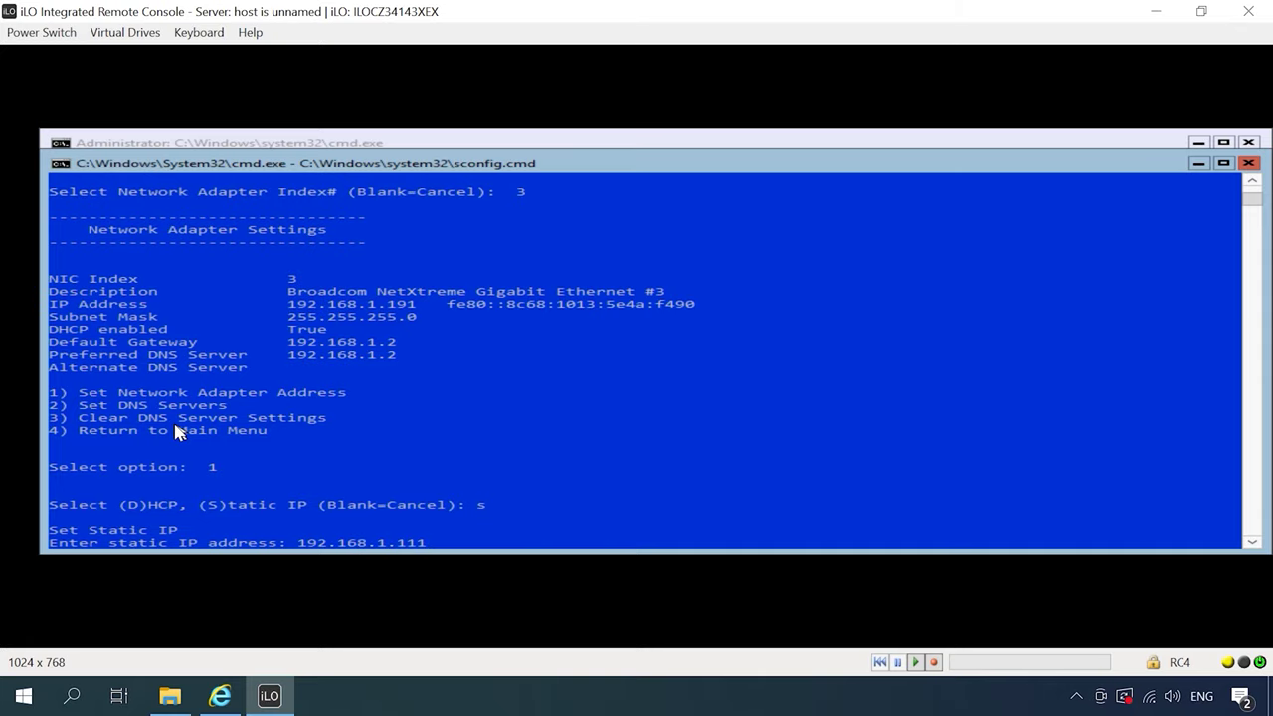
{"action": "key", "text": "Return"}
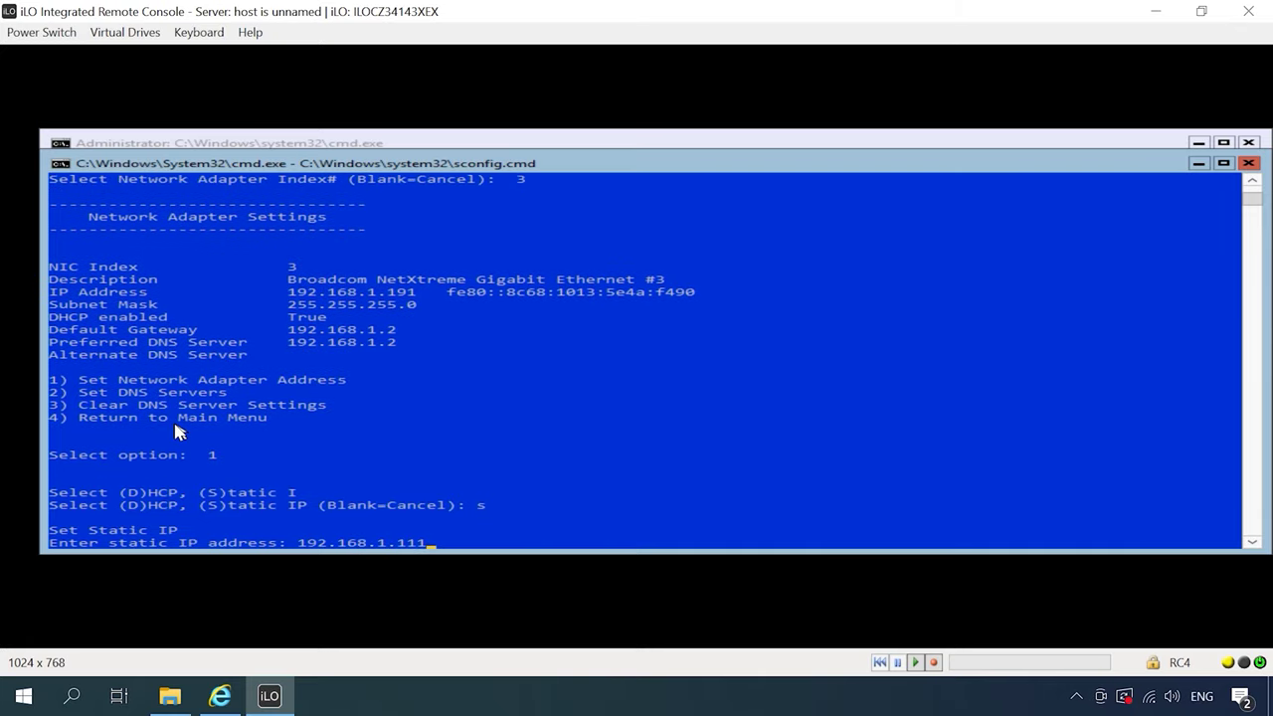
{"action": "type", "text": "255.255.255.0"}
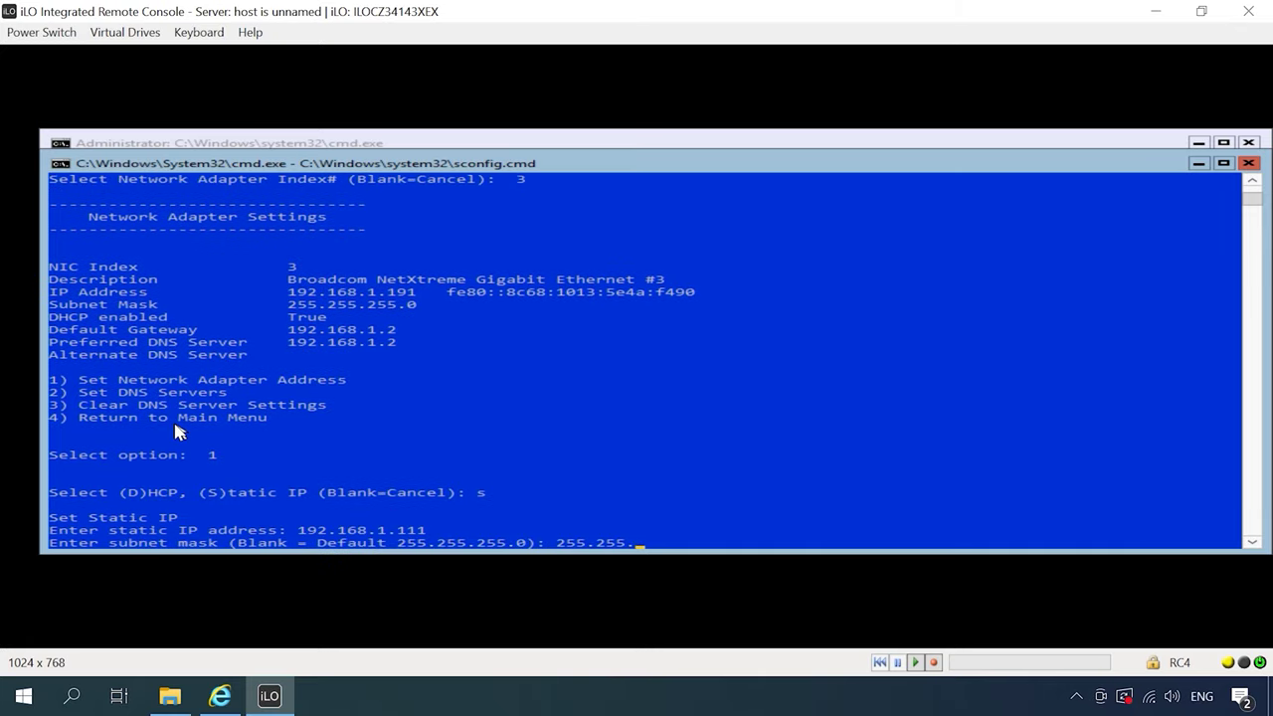
{"action": "key", "text": "Return"}
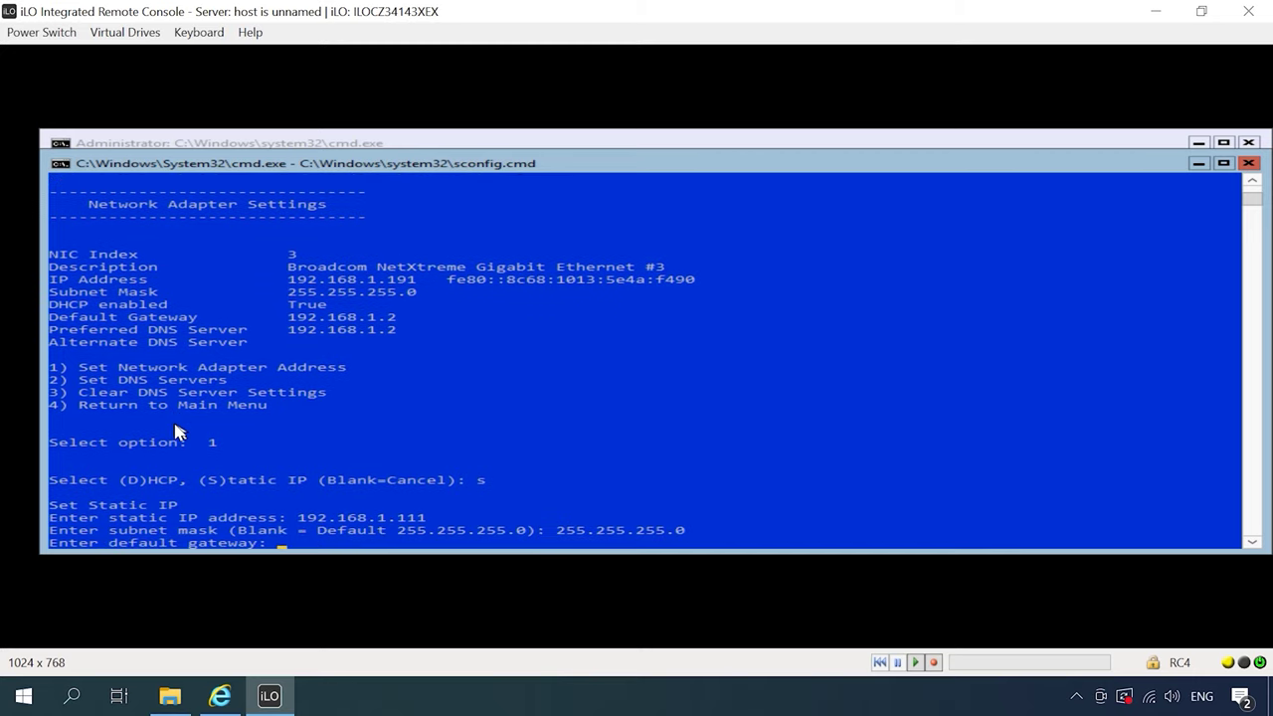
{"action": "type", "text": "192.168.1.2"}
{"action": "key", "text": "Return"}
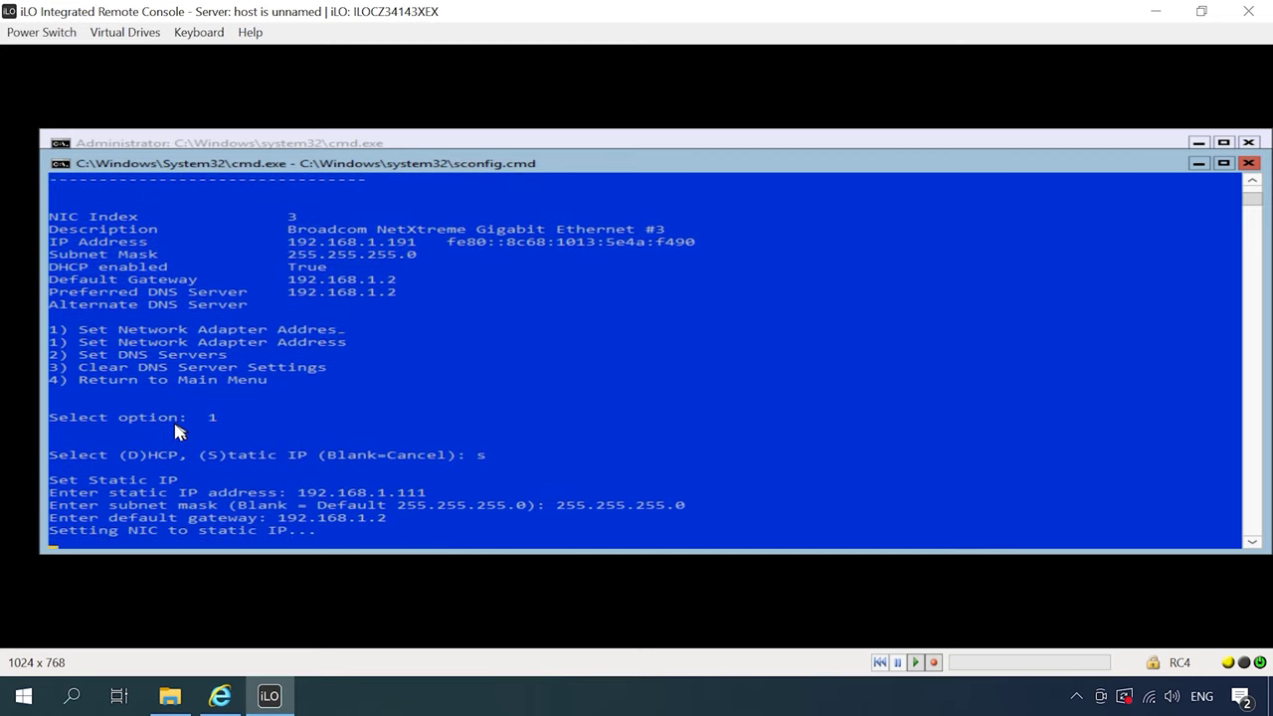
Set DNS servers 8.8.8.8 and 8.8.4.4, then return to the main menu
{"action": "type", "text": "2"}
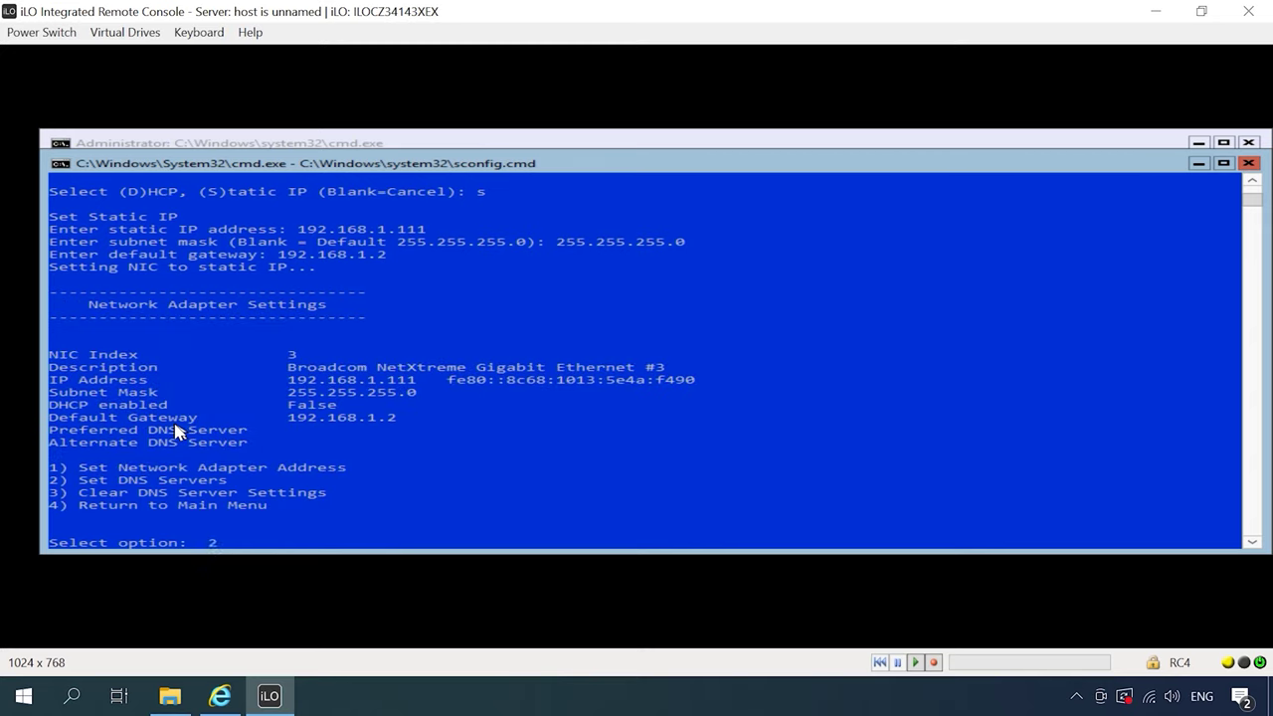
{"action": "key", "text": "Return"}
{"action": "type", "text": "8.8.8.8"}
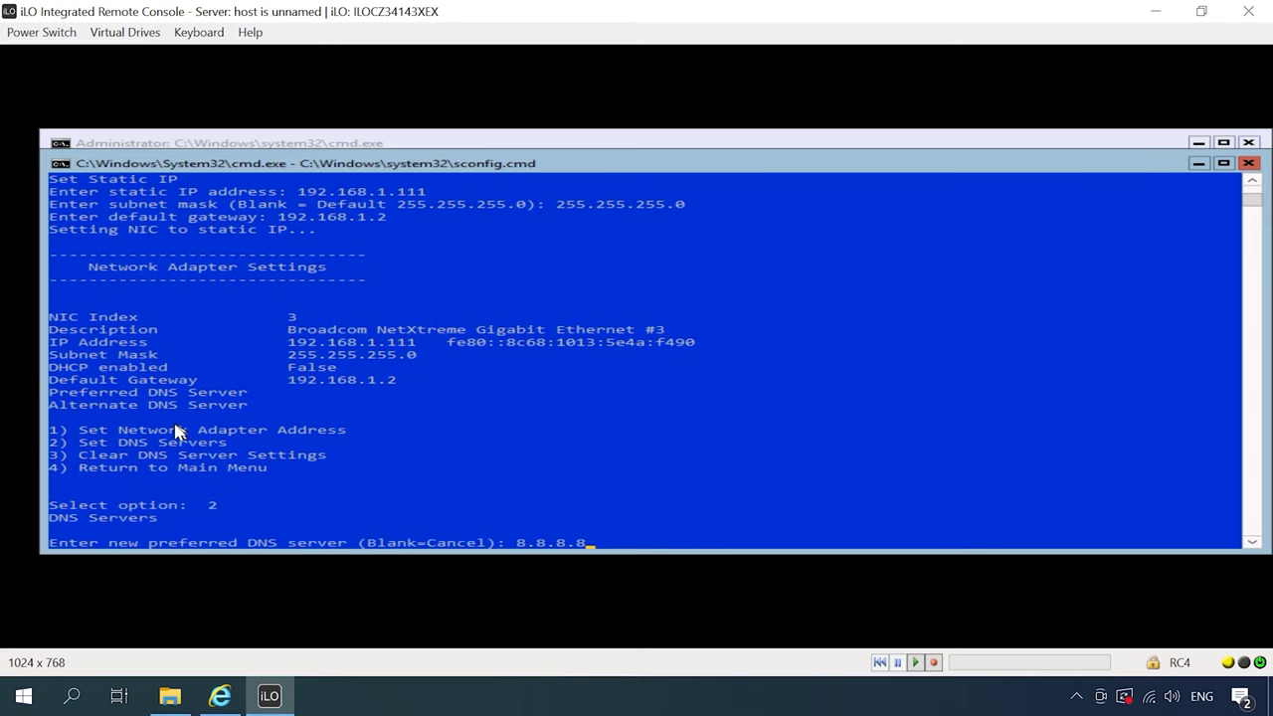
{"action": "key", "text": "Return"}
{"action": "key", "text": "Return"}
{"action": "type", "text": "8.8.4.4"}
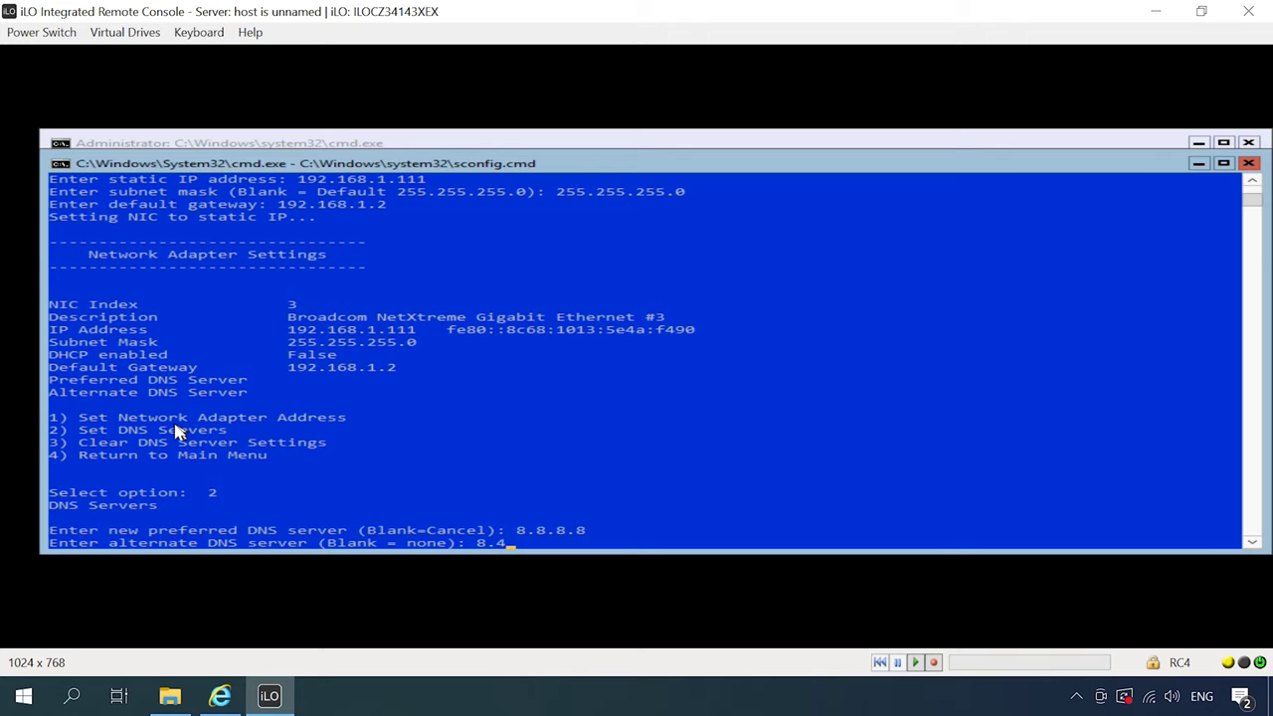
{"action": "key", "text": "Return"}
{"action": "key", "text": "Return"}
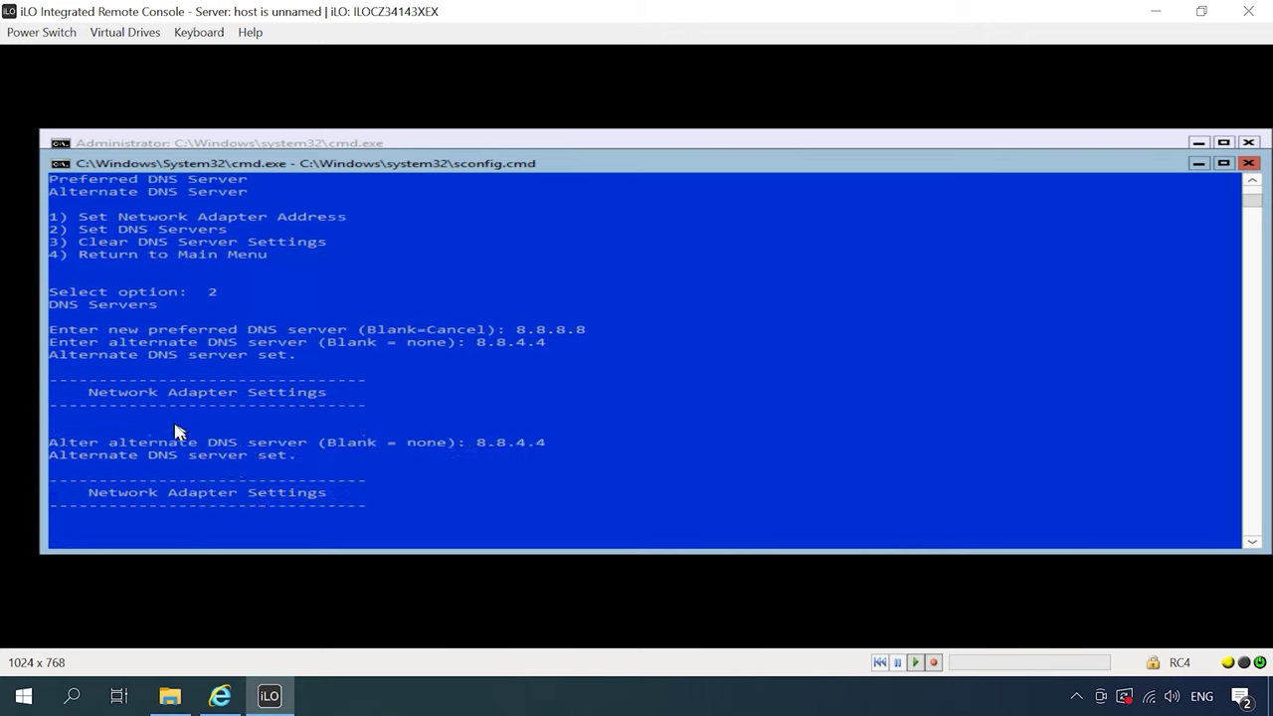
{"action": "type", "text": "4"}
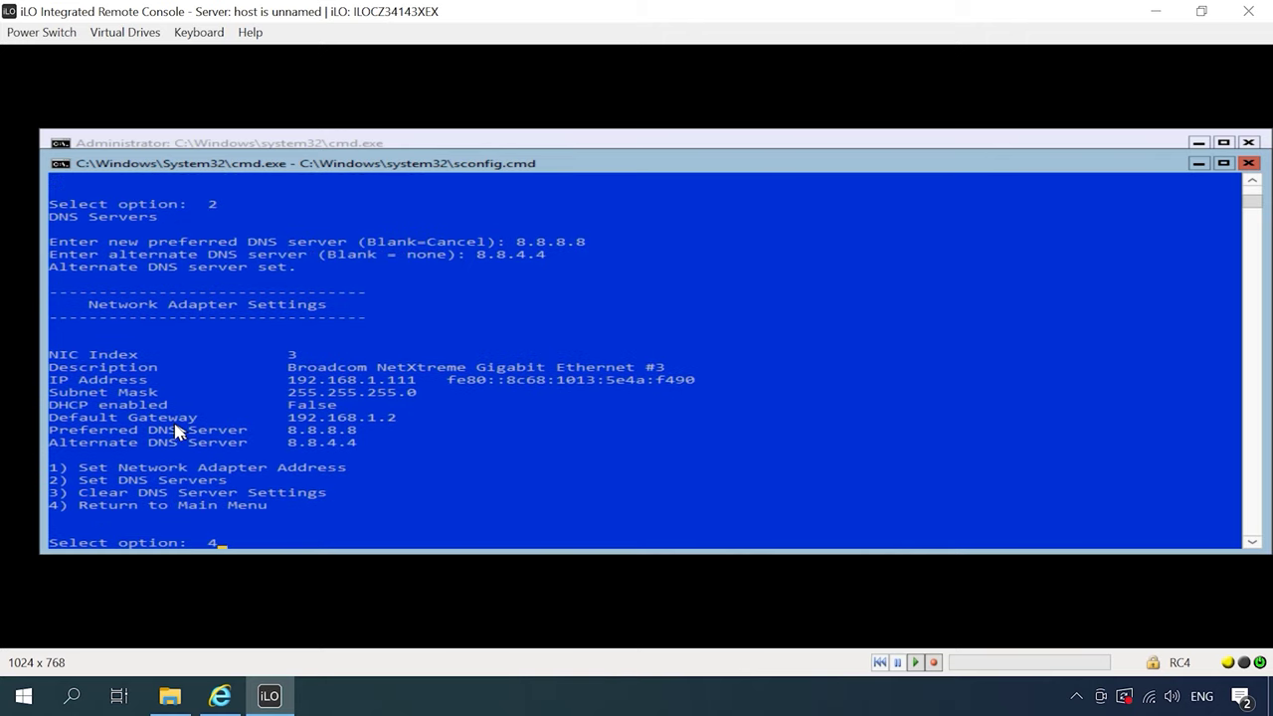
{"action": "key", "text": "Return"}
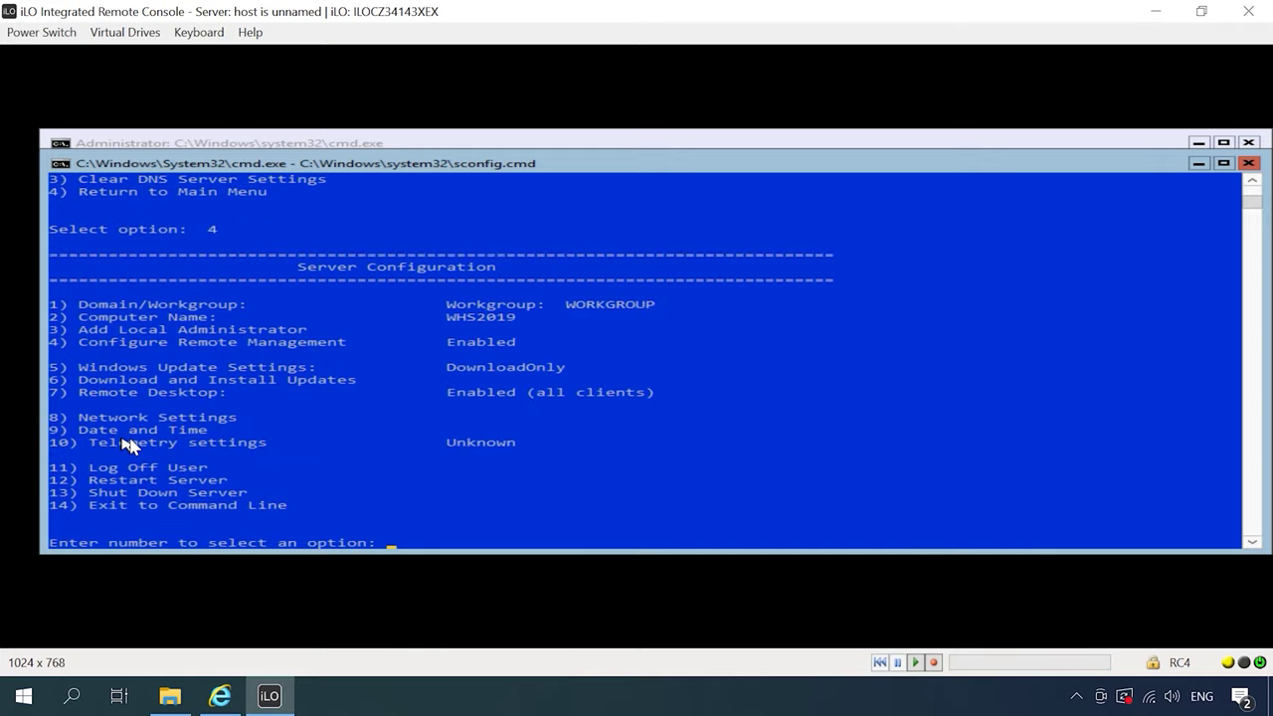
Check the date and time with sconfig option 9, leaving it unchanged
{"action": "type", "text": "9"}
{"action": "key", "text": "Return"}
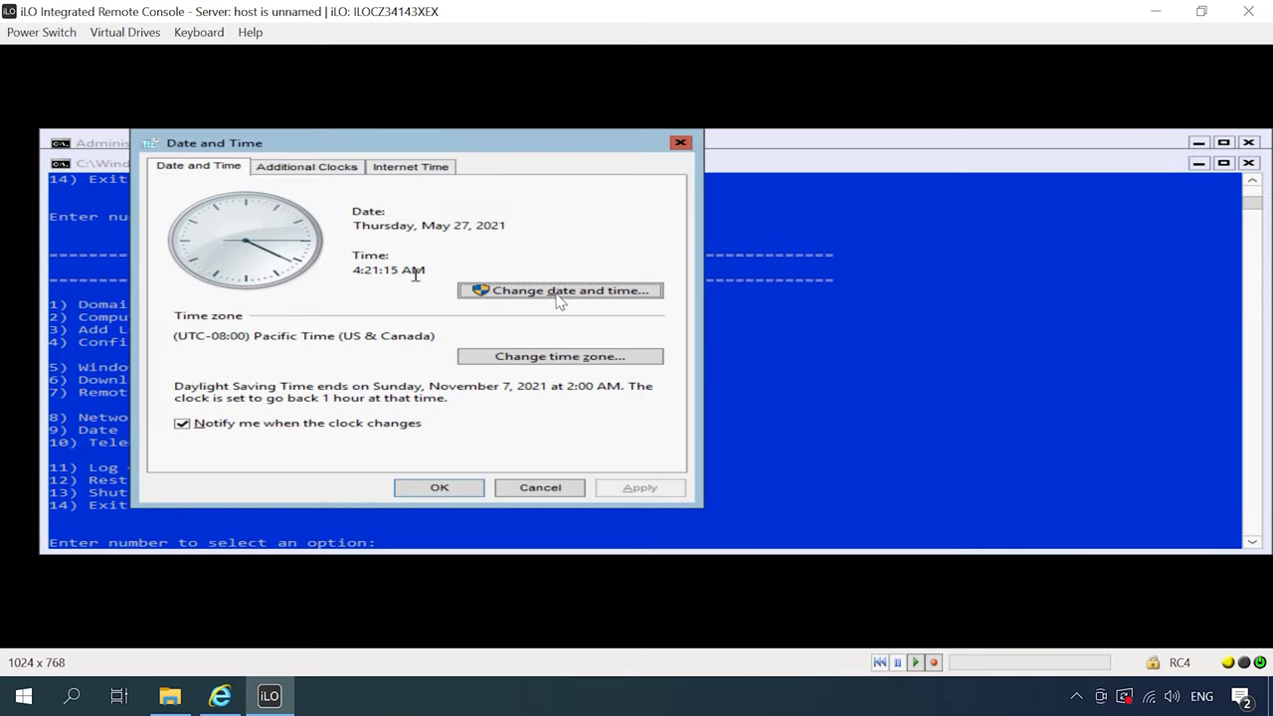
{"action": "left_click", "coordinate": [467, 486]}
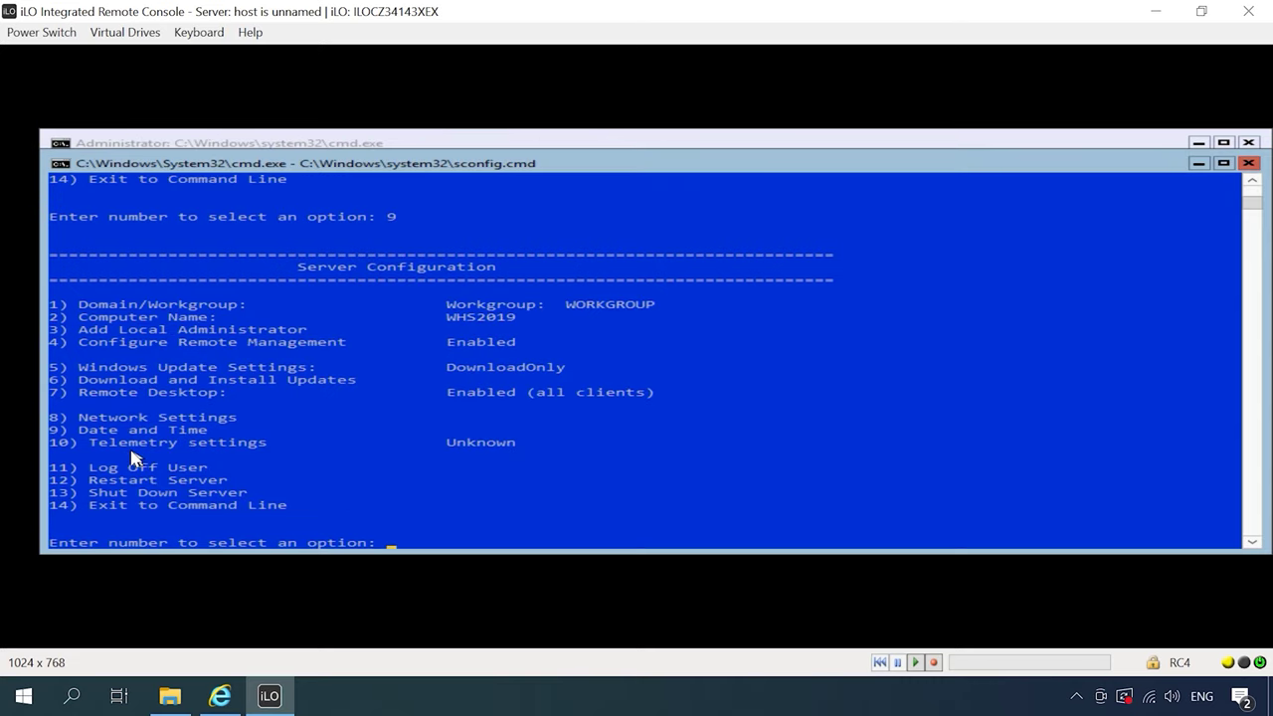
Set the telemetry level to 1) Security with sconfig option 10
{"action": "type", "text": "10"}
{"action": "key", "text": "Return"}
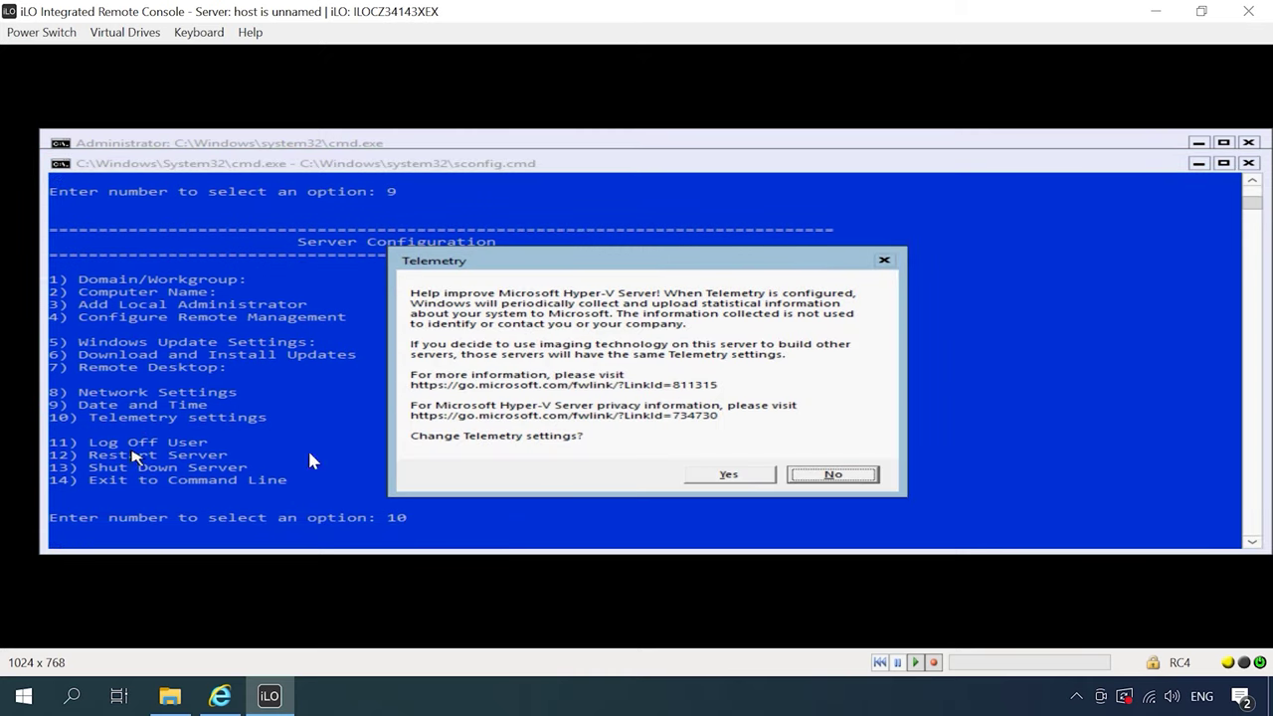
{"action": "left_click", "coordinate": [713, 478]}
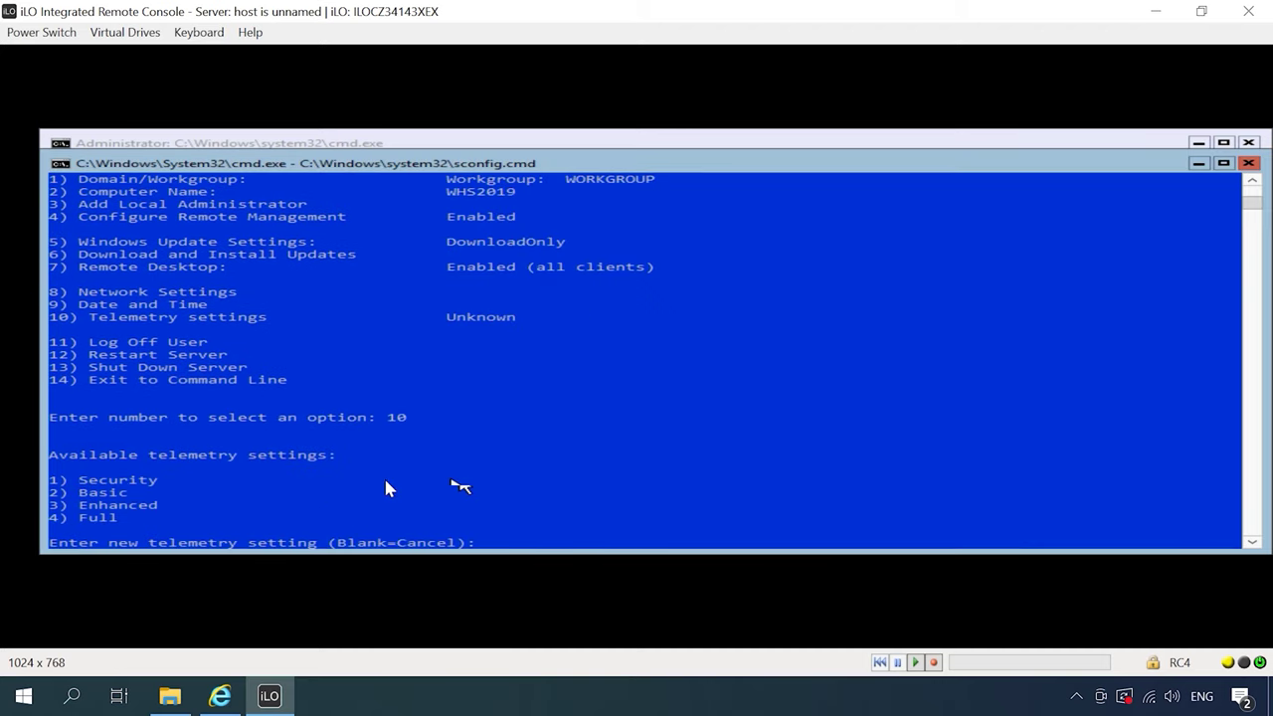
{"action": "type", "text": "1"}
{"action": "key", "text": "Return"}
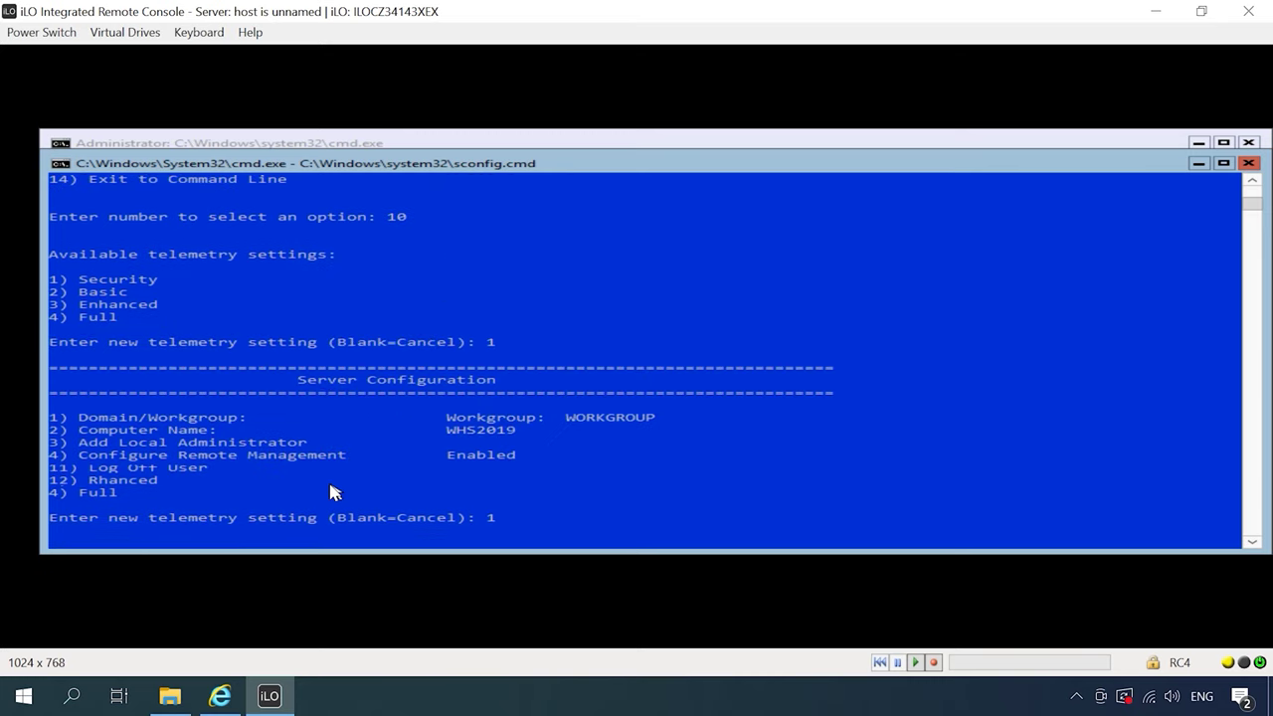
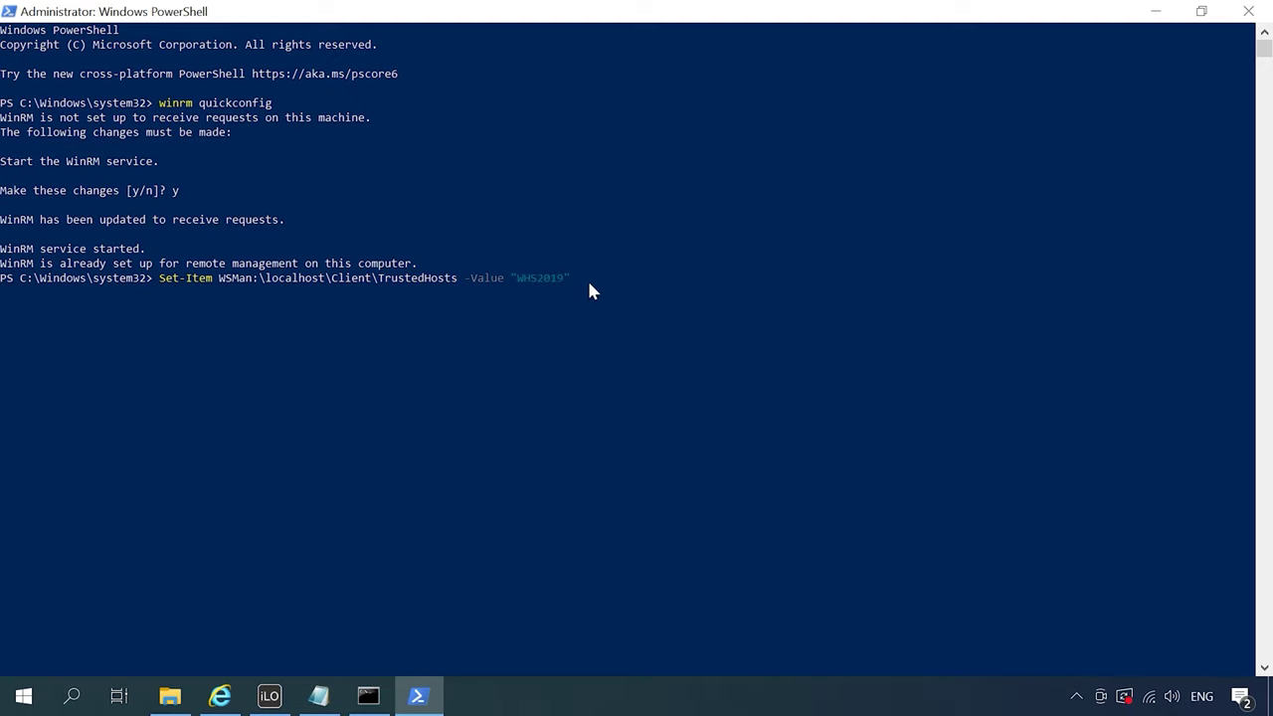
Confirm adding WHS2019 to the WinRM trusted hosts, then launch Component Services with dcomcnfg
{"action": "key", "text": "Return"}
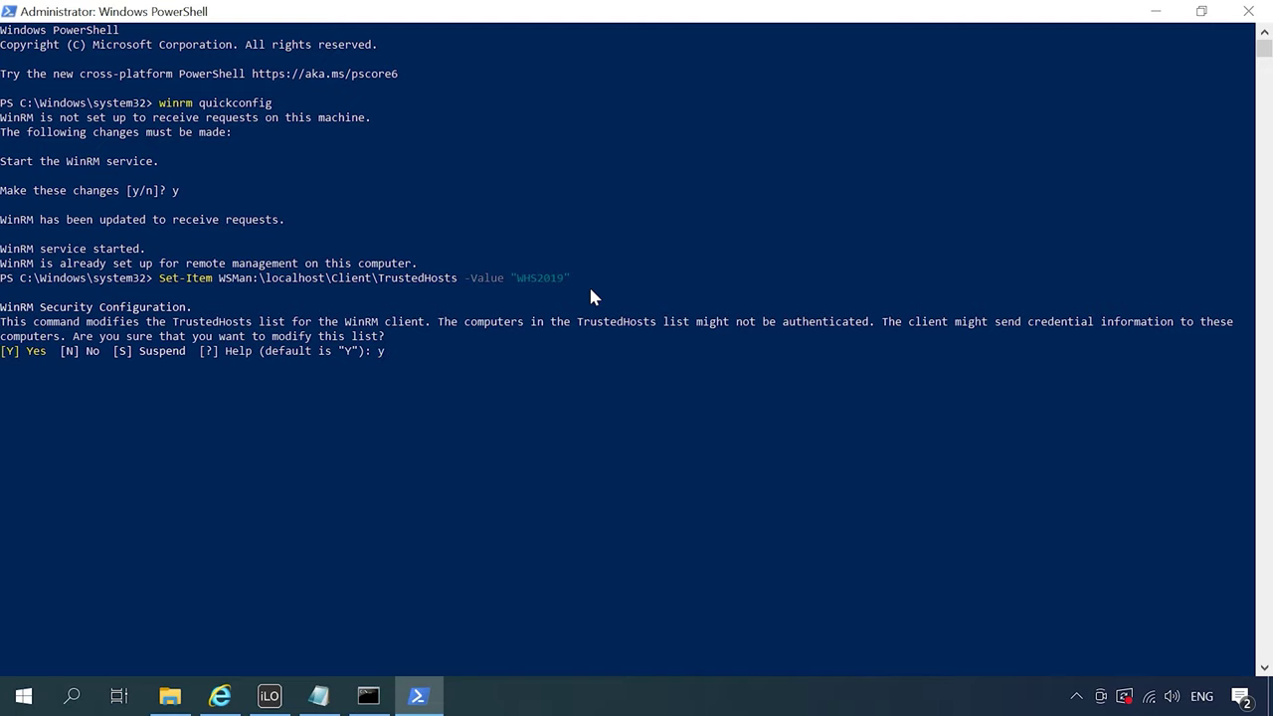
{"action": "key", "text": "Return"}
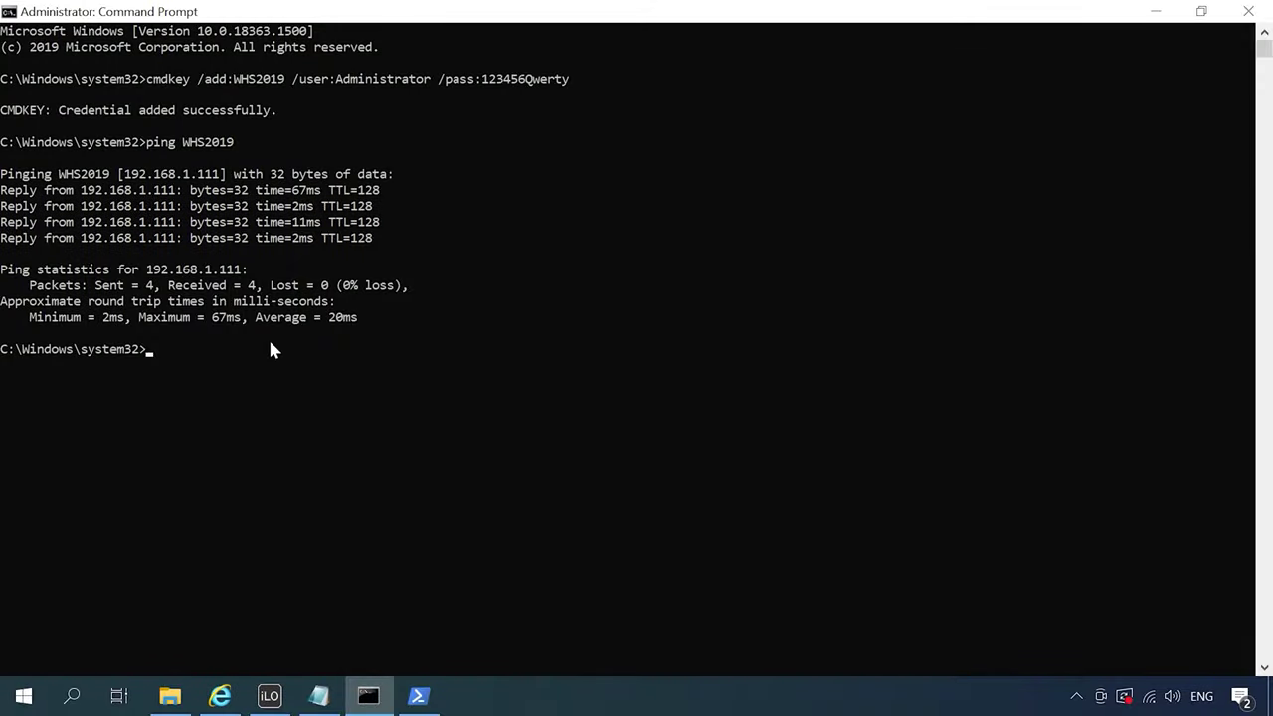
{"action": "type", "text": "dcomcnfg"}
{"action": "key", "text": "Return"}
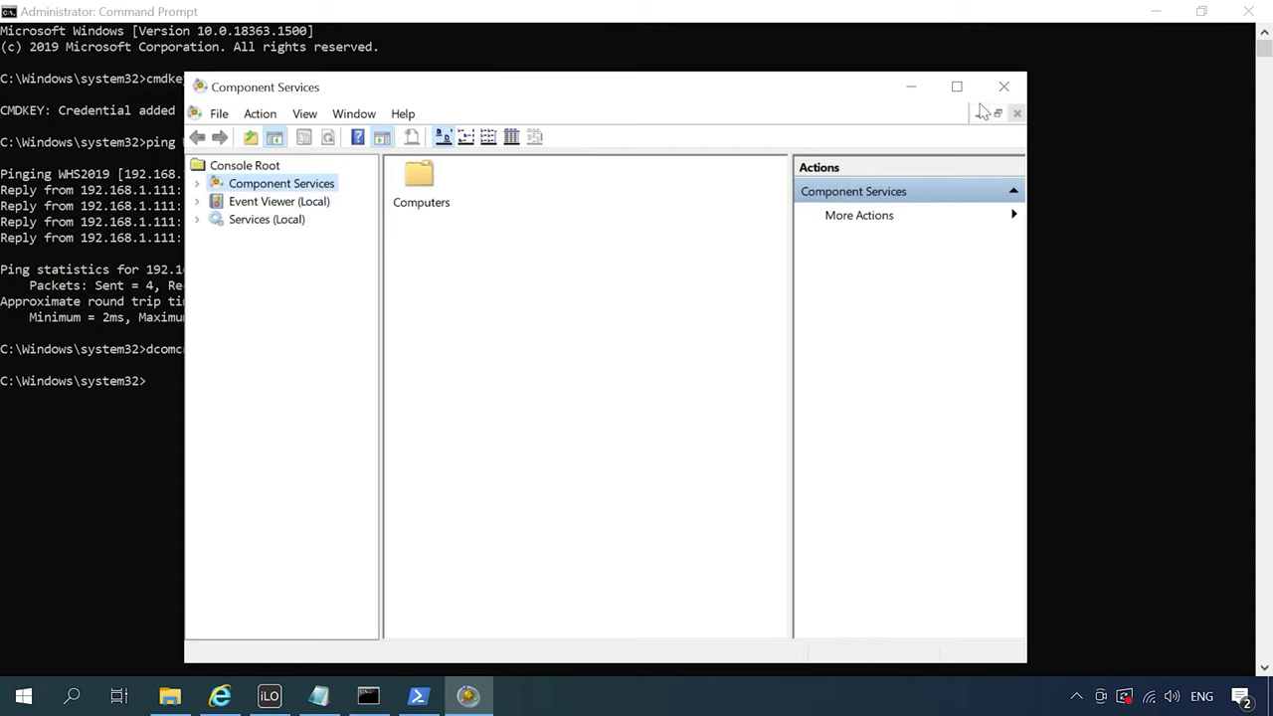
Maximize Component Services and open My Computer's Properties on the COM Security tab
{"action": "left_click", "coordinate": [958, 87]}
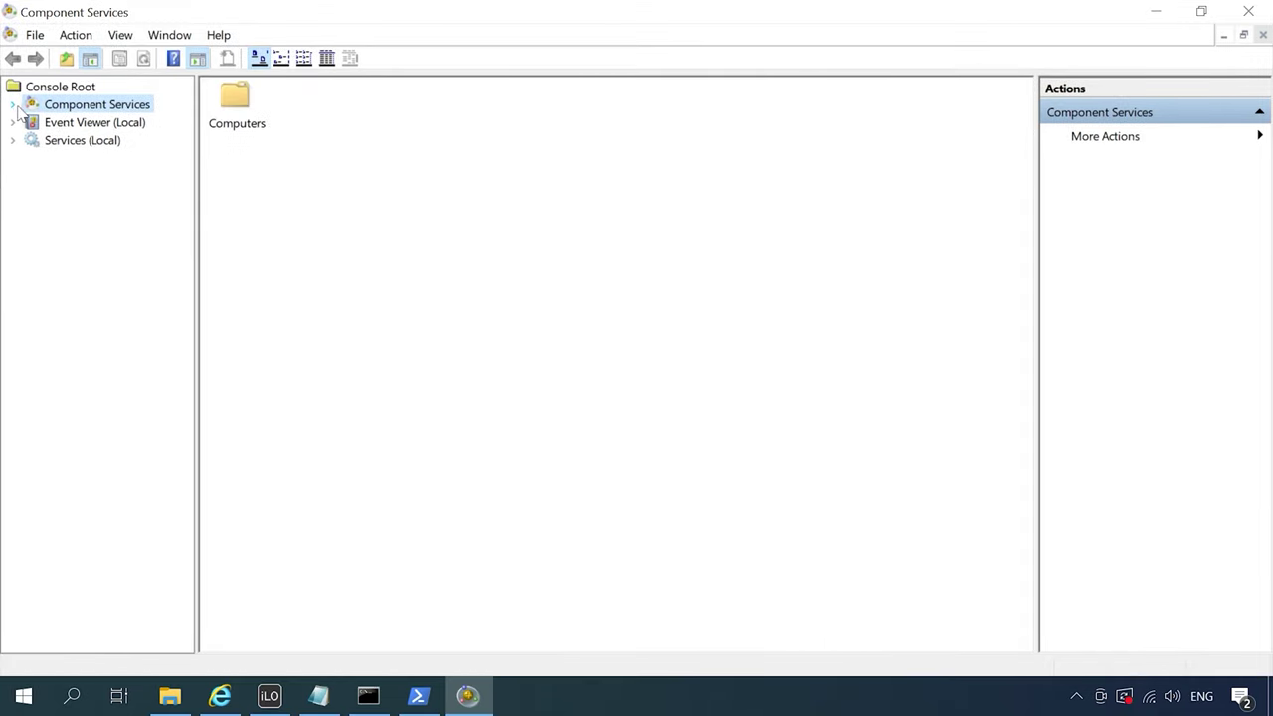
{"action": "left_click", "coordinate": [12, 105]}
{"action": "left_click", "coordinate": [31, 124]}
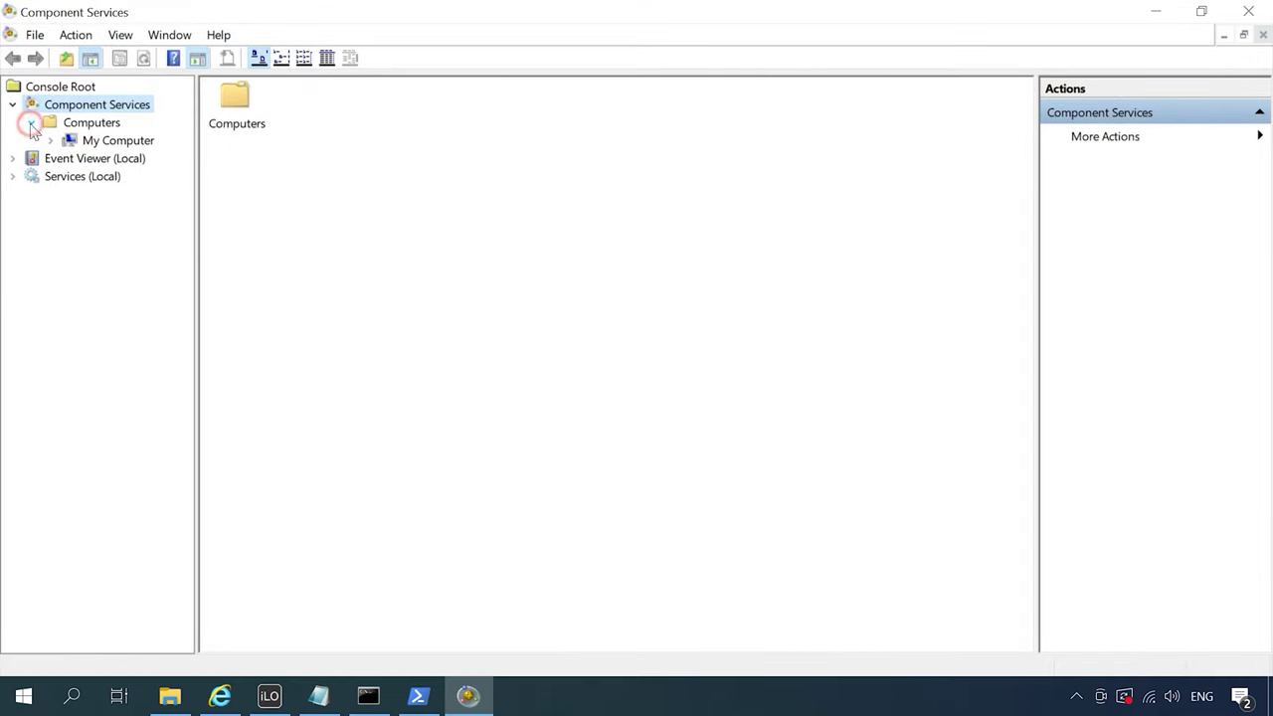
{"action": "left_click", "coordinate": [95, 141]}
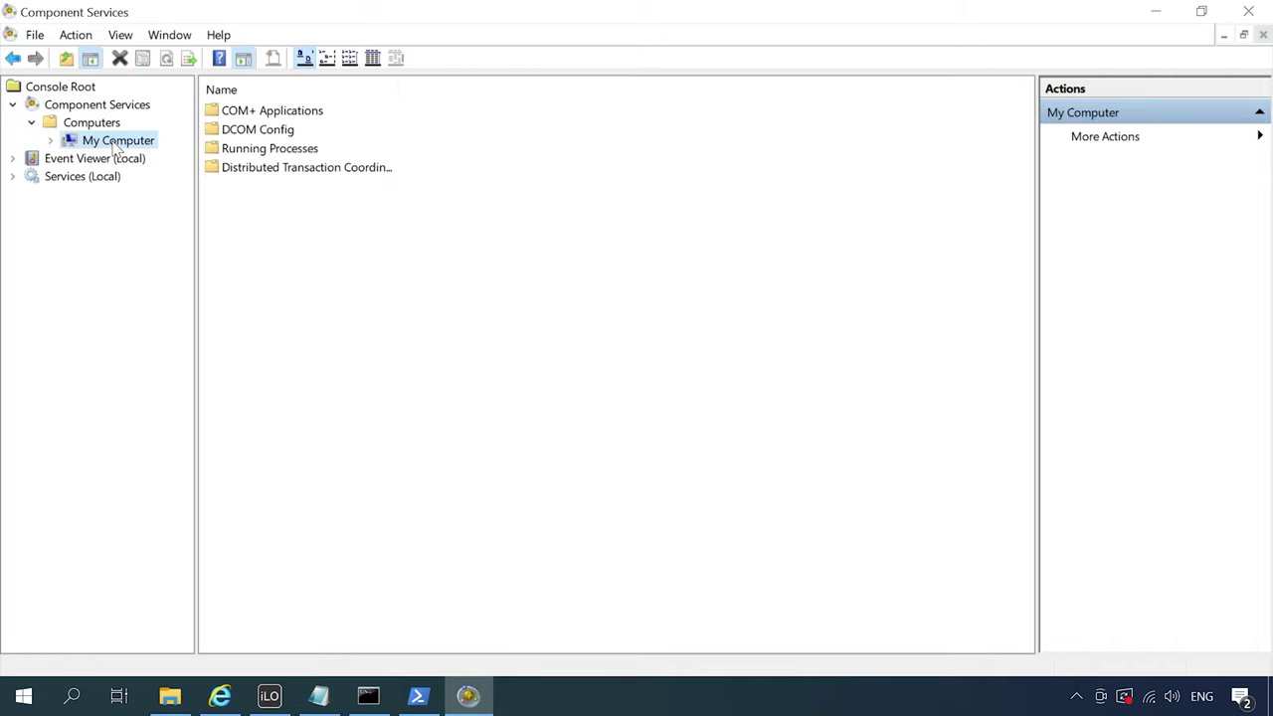
{"action": "right_click", "coordinate": [116, 146]}
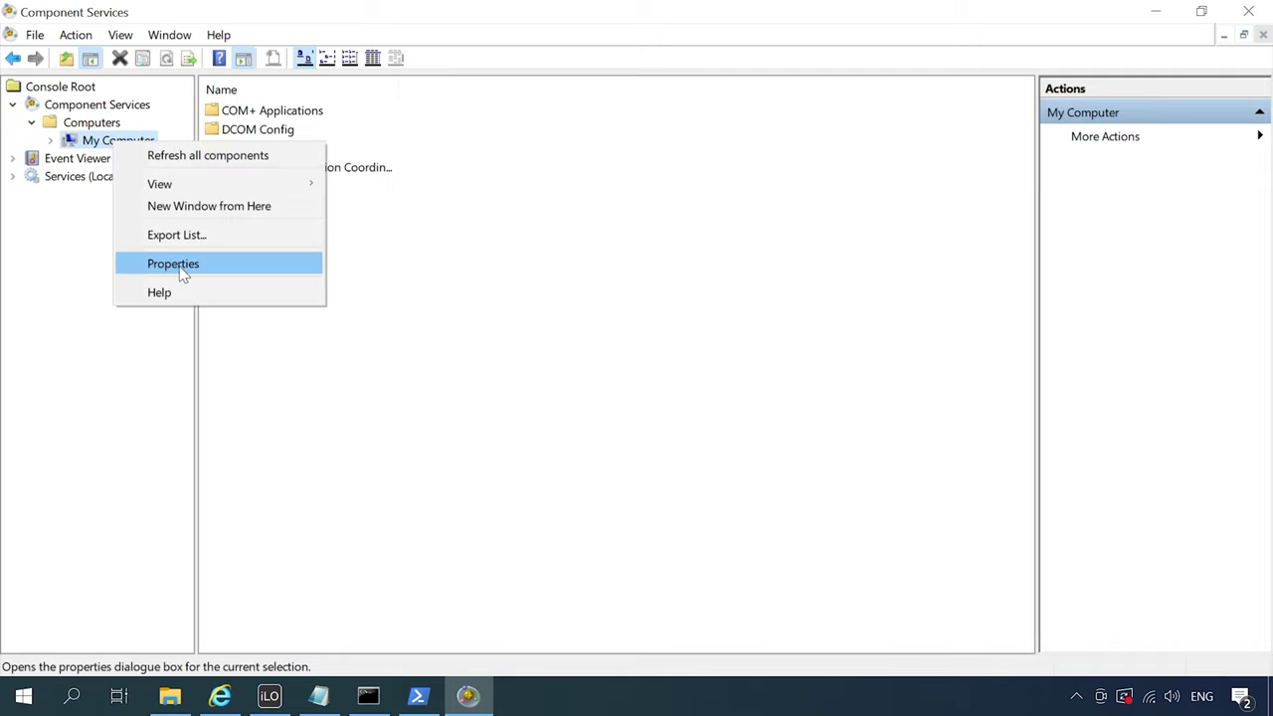
{"action": "left_click", "coordinate": [173, 264]}
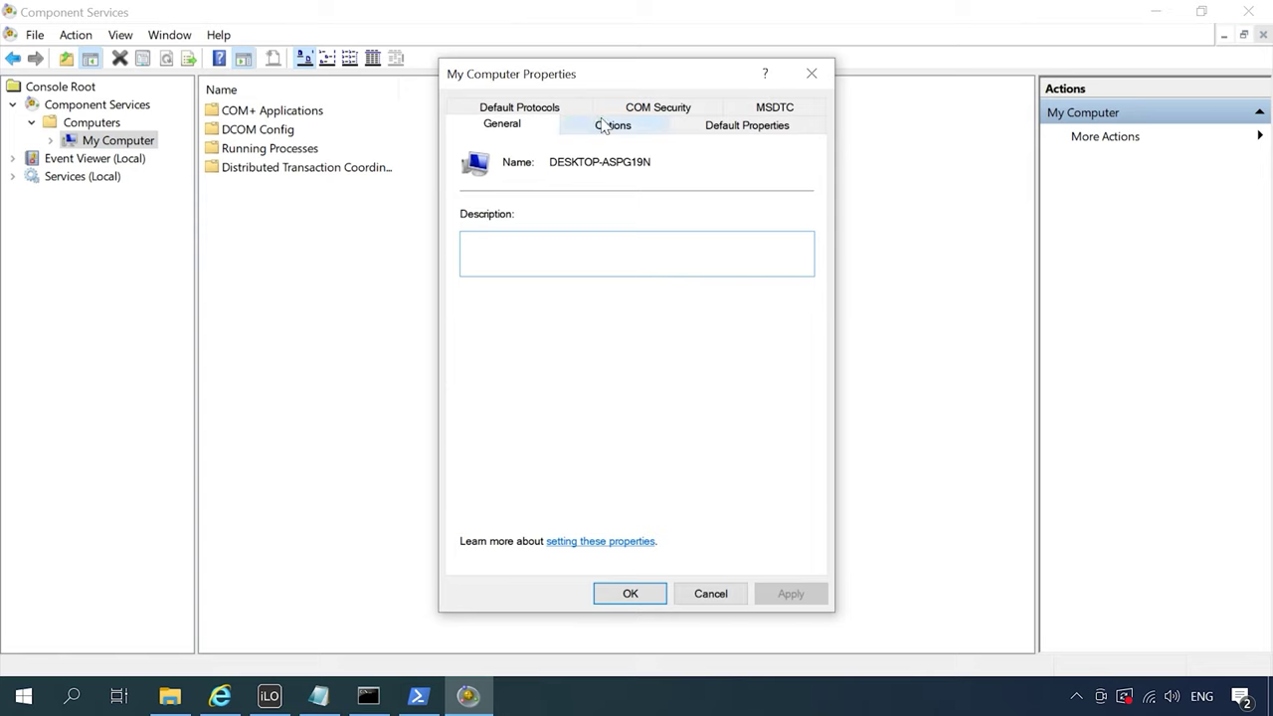
{"action": "left_click", "coordinate": [671, 117]}
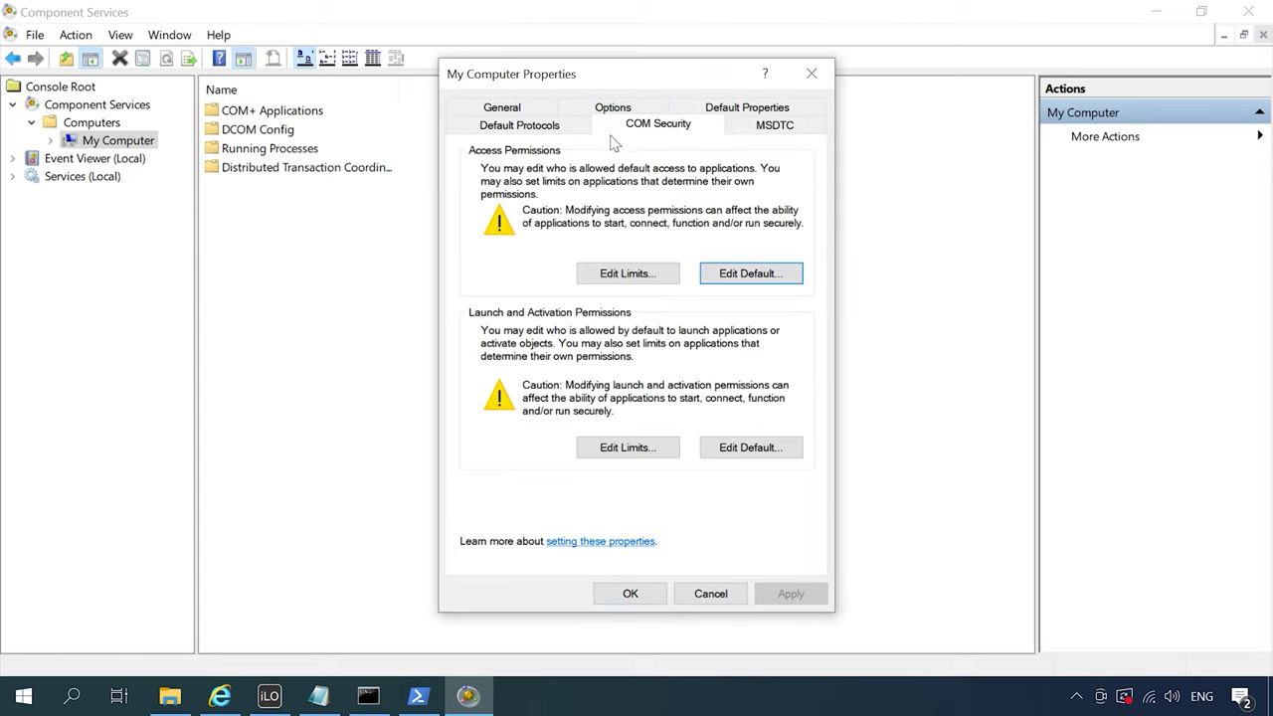
Allow Remote Access for the bottom user account in the COM access permission limits, and apply the change
{"action": "left_click", "coordinate": [630, 277]}
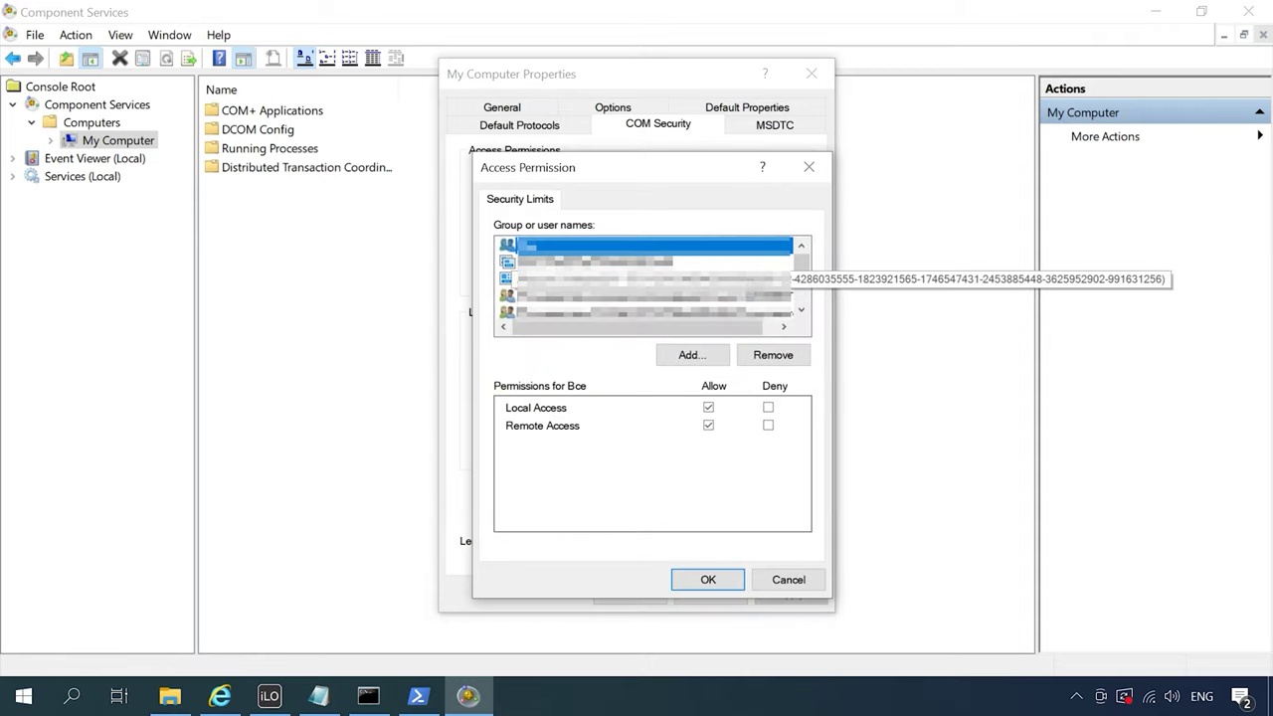
{"action": "left_click_drag", "start_coordinate": [804, 260], "coordinate": [805, 289]}
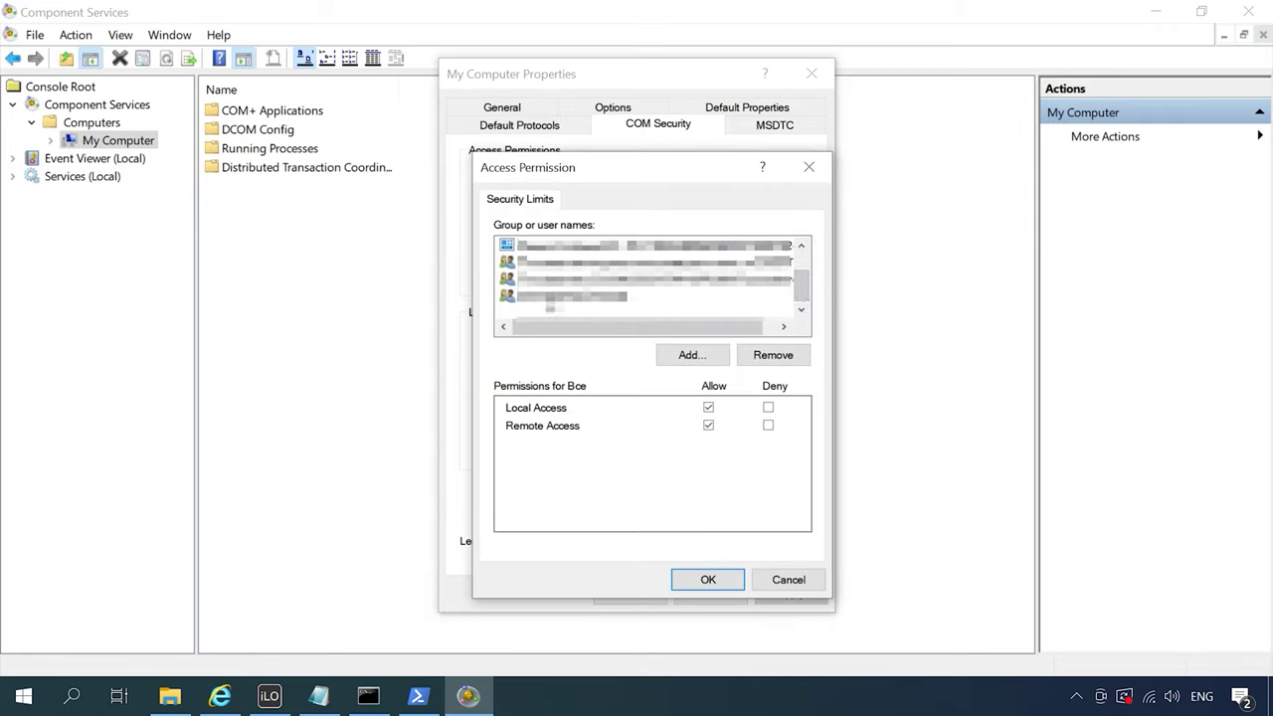
{"action": "left_click", "coordinate": [550, 296]}
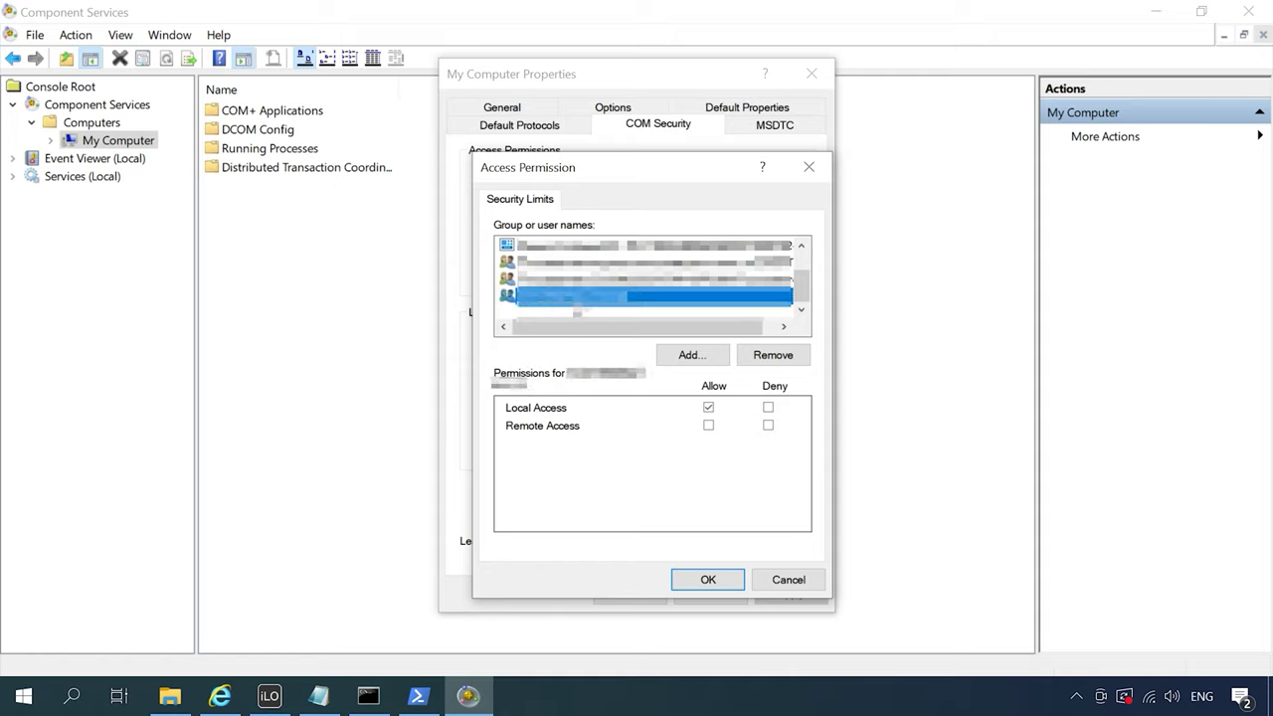
{"action": "left_click", "coordinate": [709, 426]}
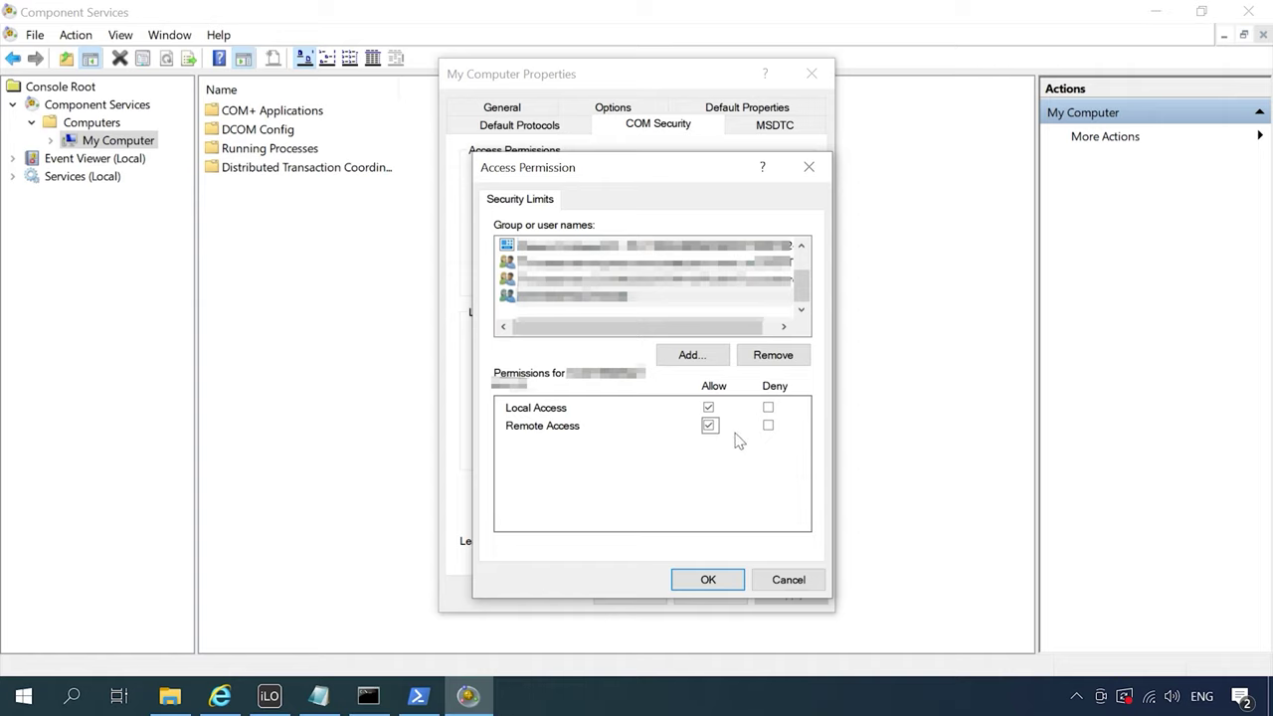
{"action": "left_click", "coordinate": [712, 586]}
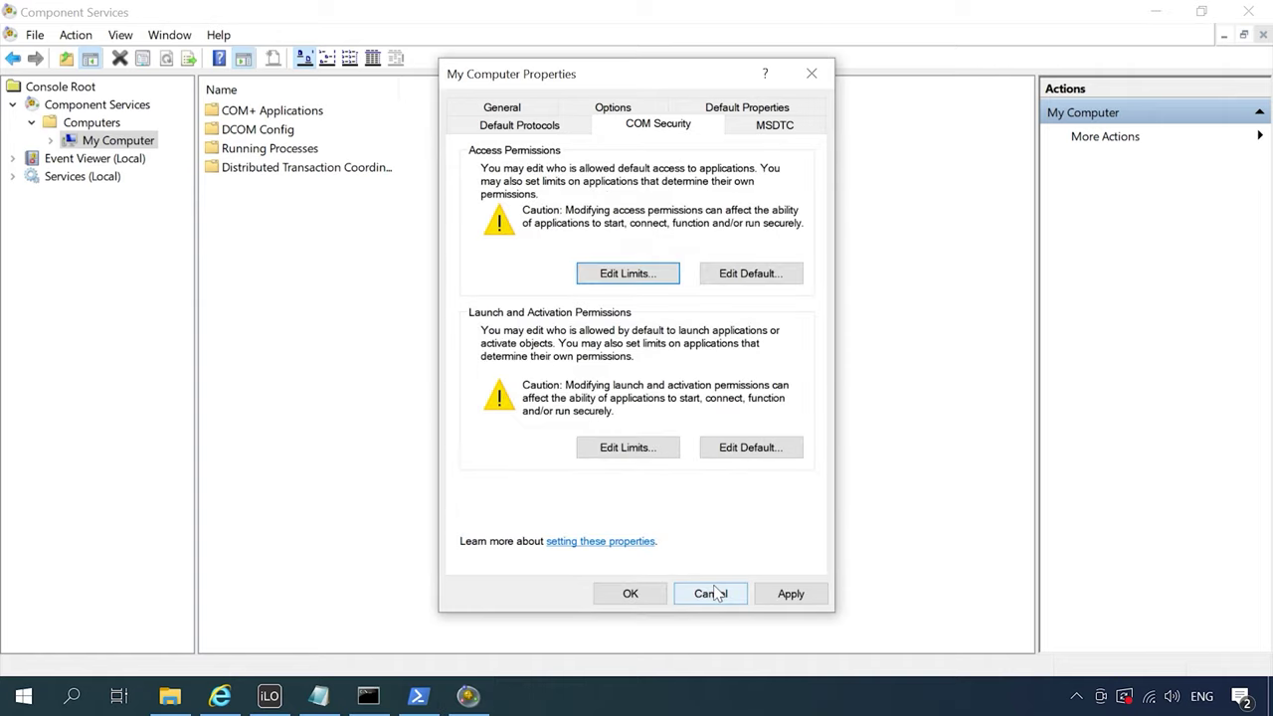
{"action": "left_click", "coordinate": [787, 594]}
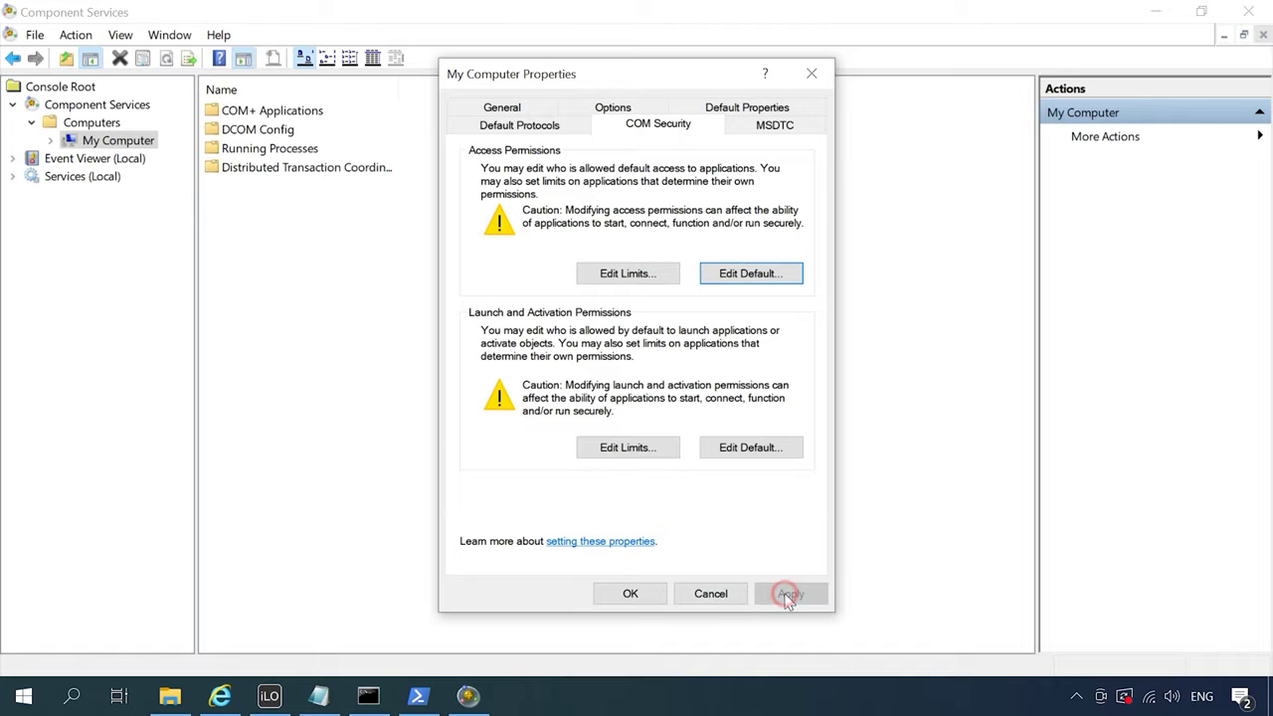
{"action": "left_click", "coordinate": [645, 600]}
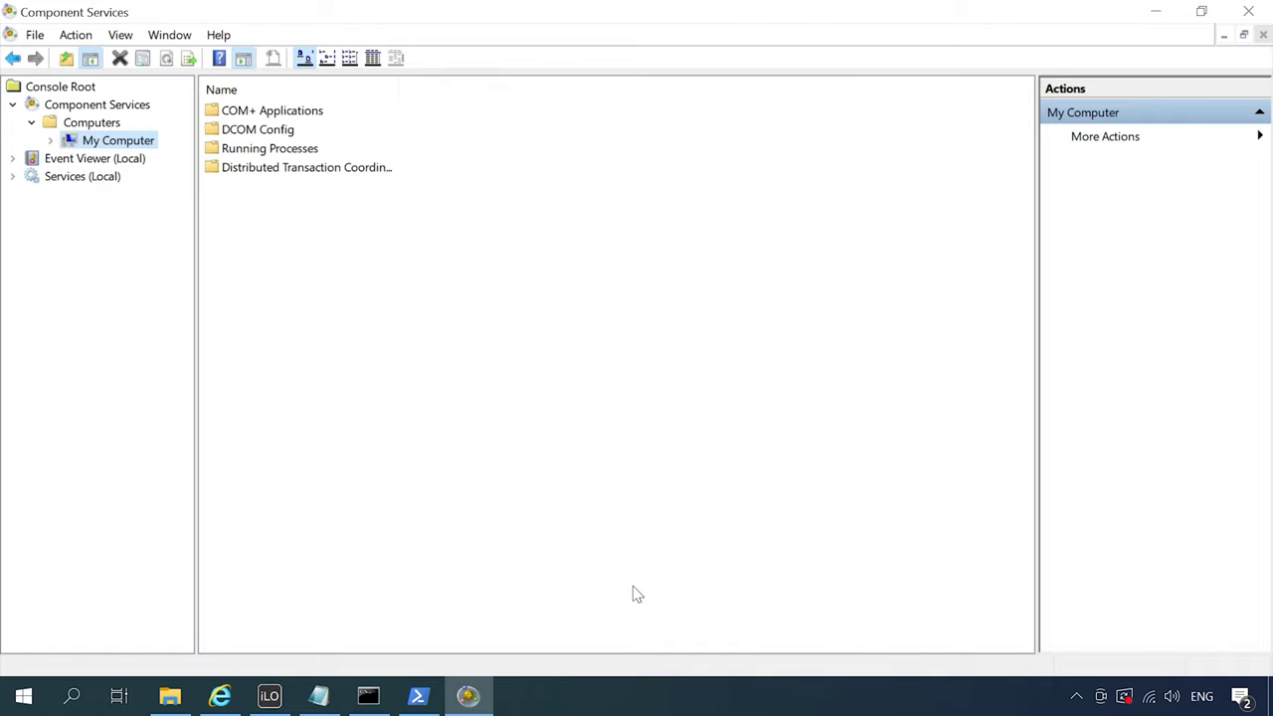
Go from the Start quick-links menu to Apps and Features, then to the Programs and Features list
{"action": "right_click", "coordinate": [24, 695]}
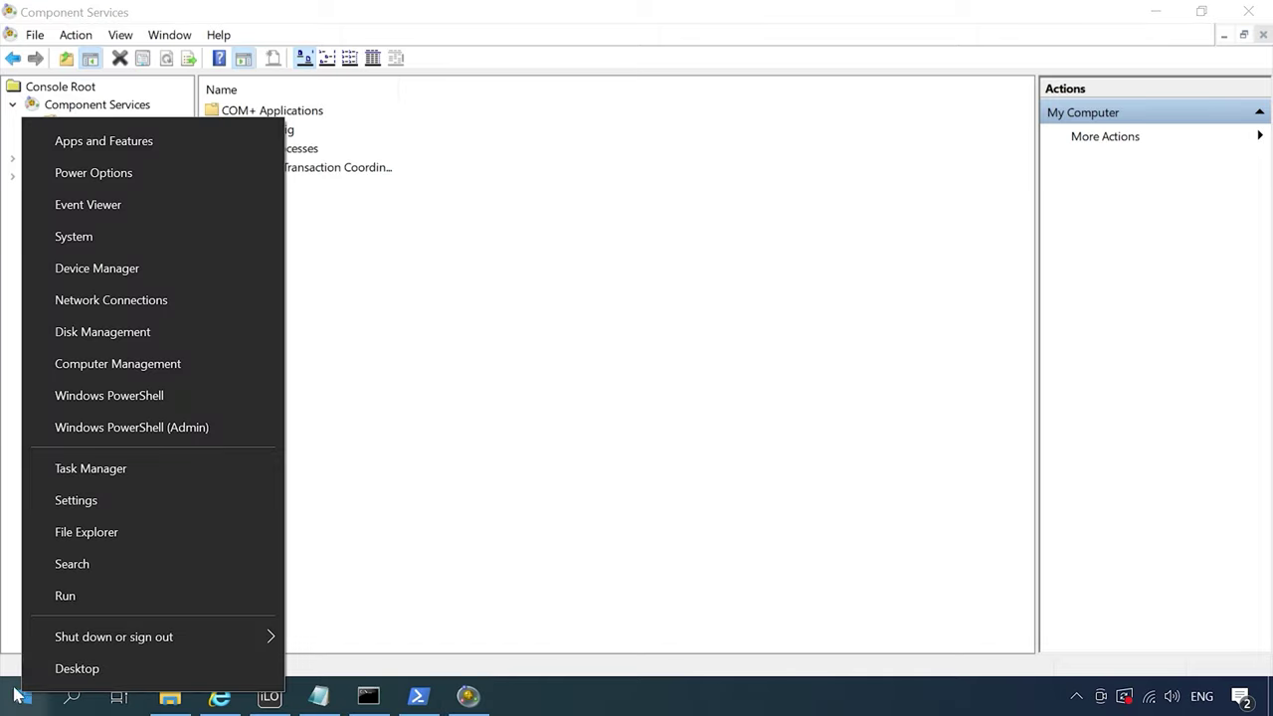
{"action": "left_click", "coordinate": [154, 149]}
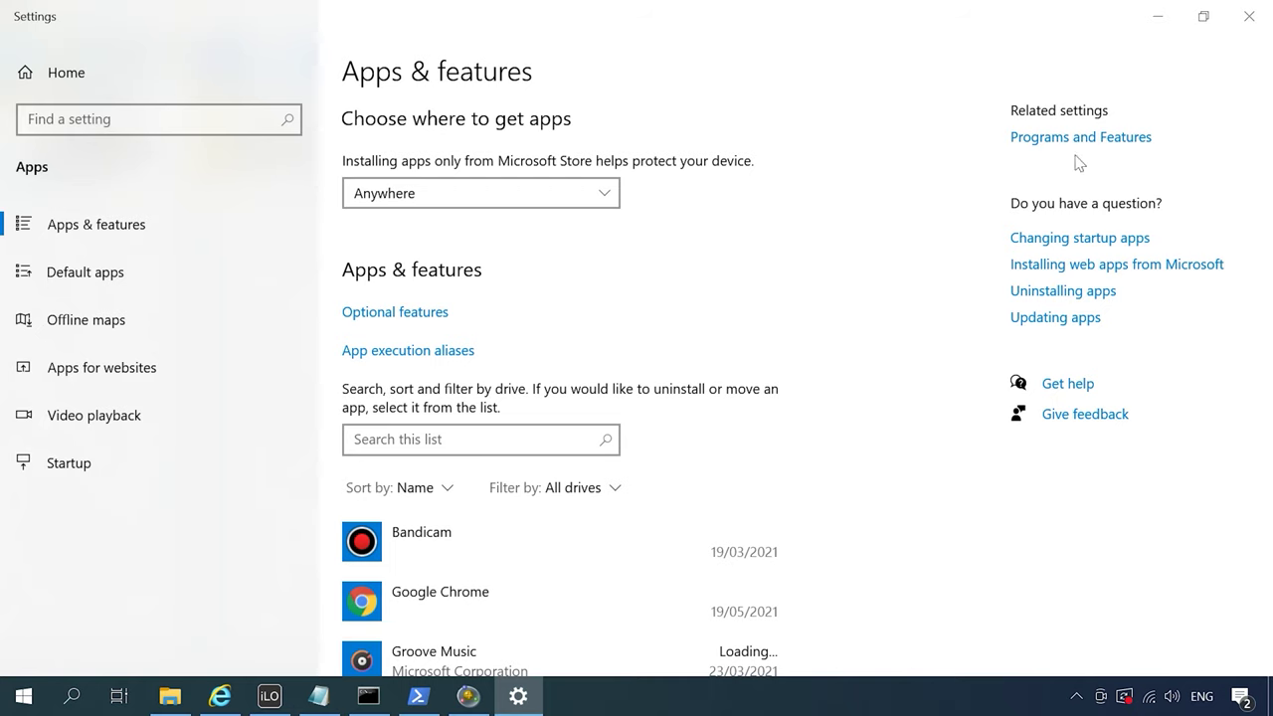
{"action": "left_click", "coordinate": [1075, 140]}
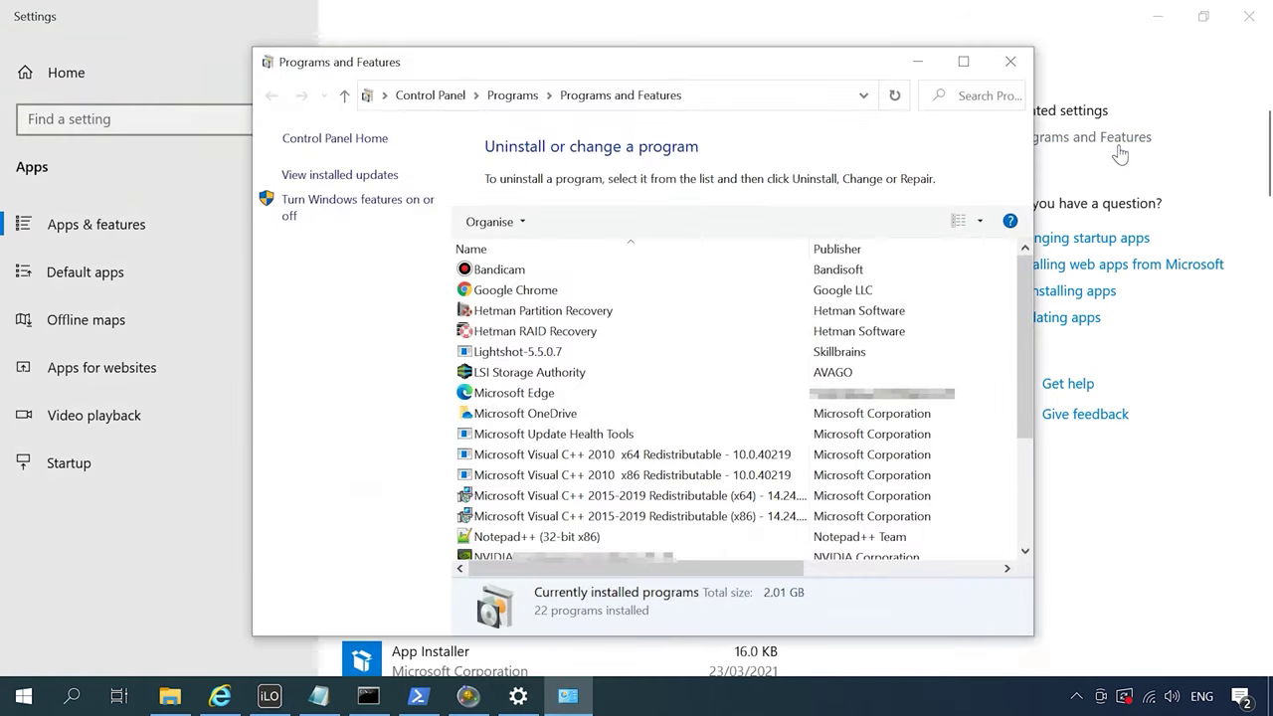
Enable Hyper-V Management Tools under Hyper-V in Windows Features and close the completion notice
{"action": "left_click", "coordinate": [348, 206]}
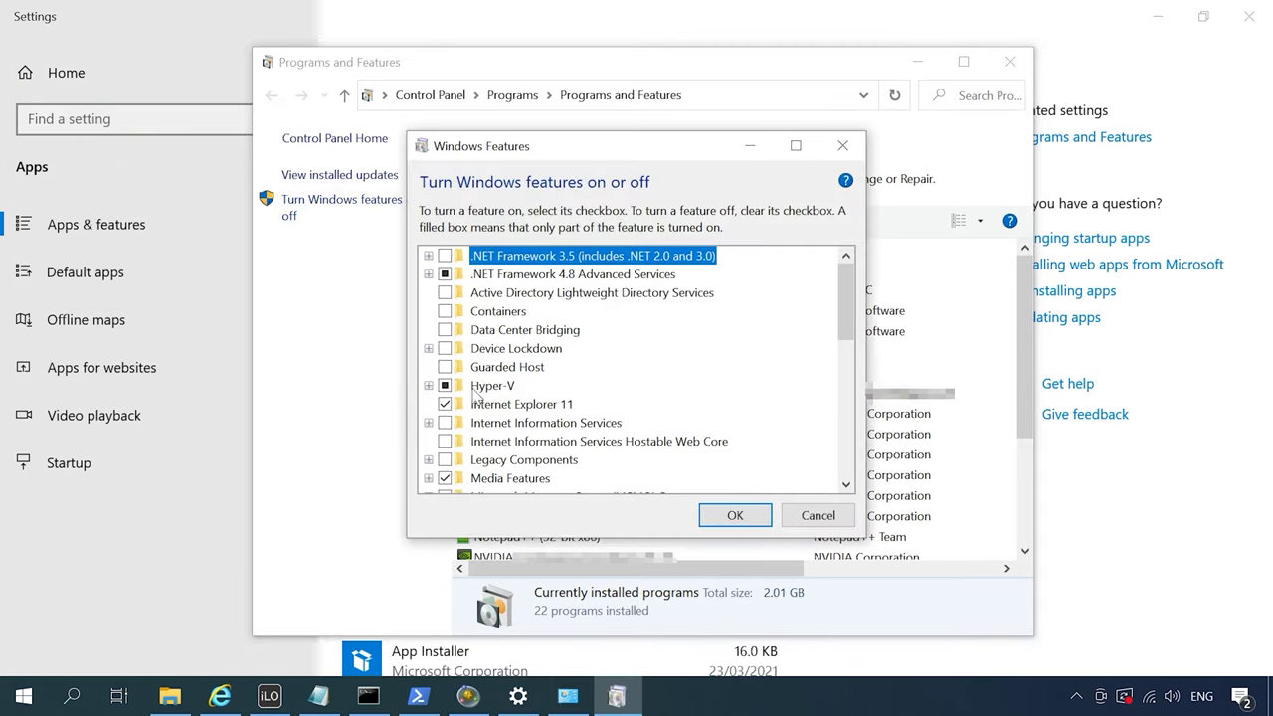
{"action": "left_click", "coordinate": [428, 385]}
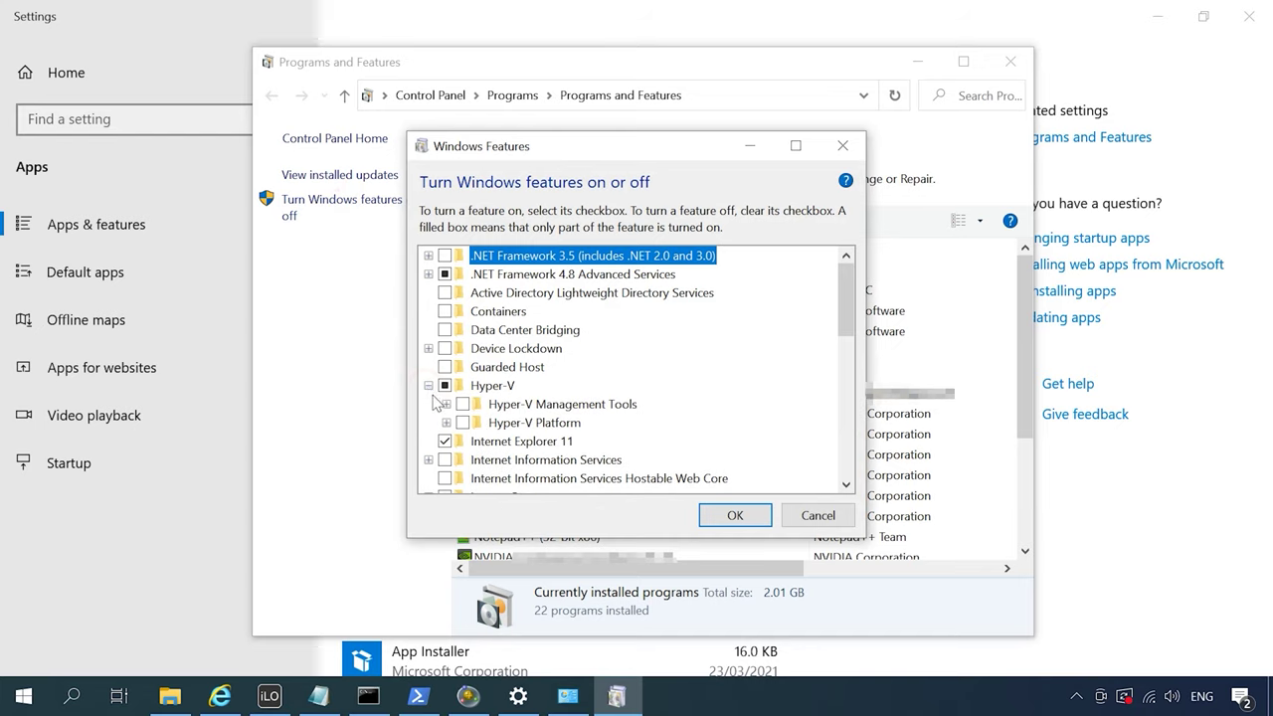
{"action": "left_click", "coordinate": [463, 404]}
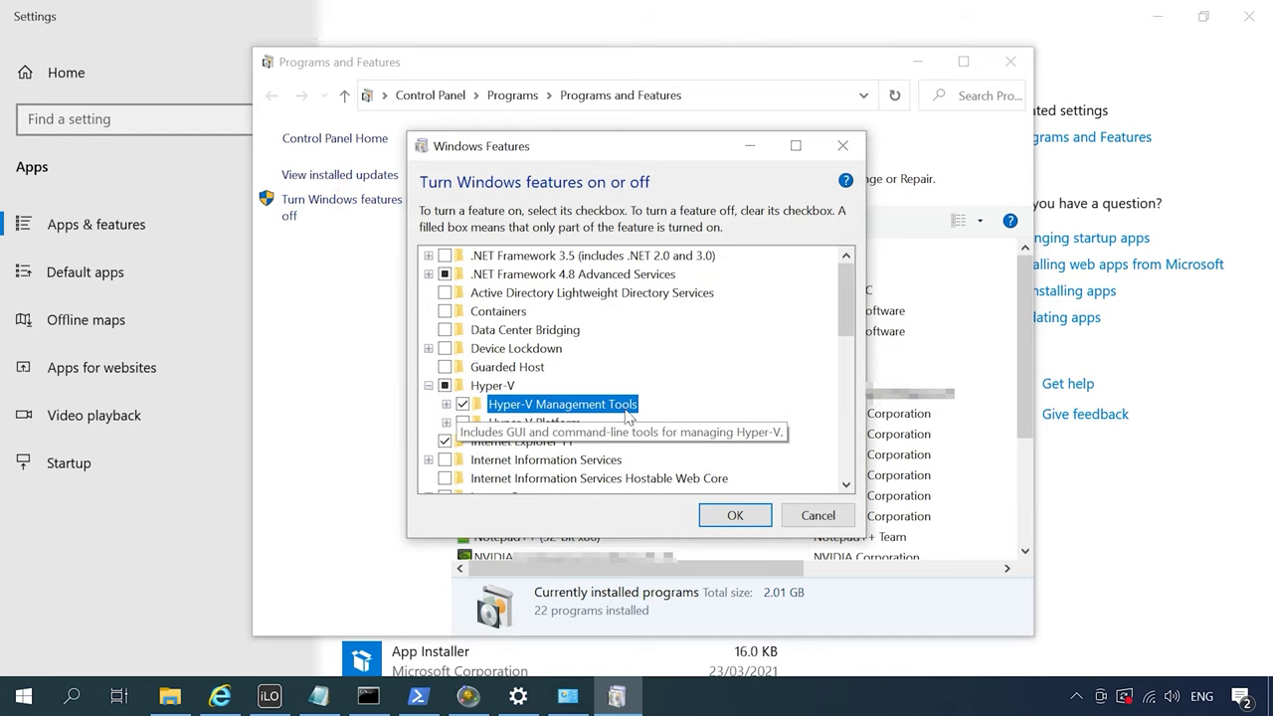
{"action": "left_click", "coordinate": [731, 516]}
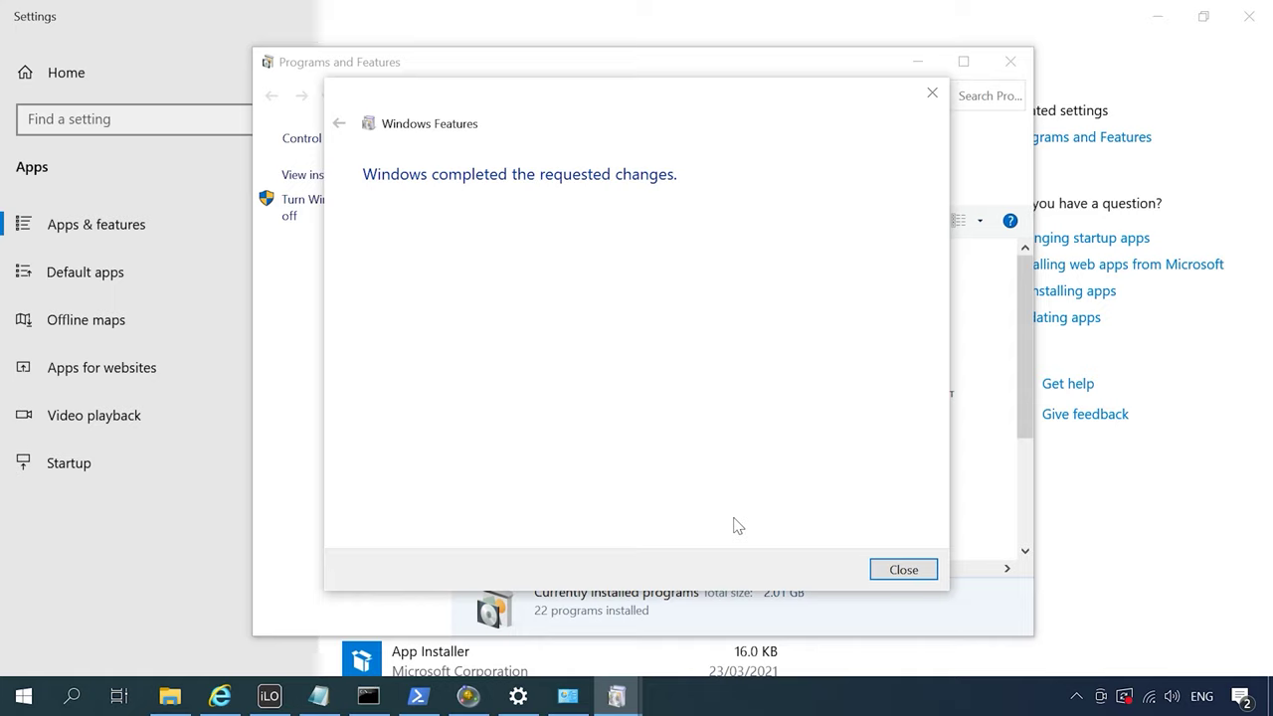
{"action": "left_click", "coordinate": [906, 569]}
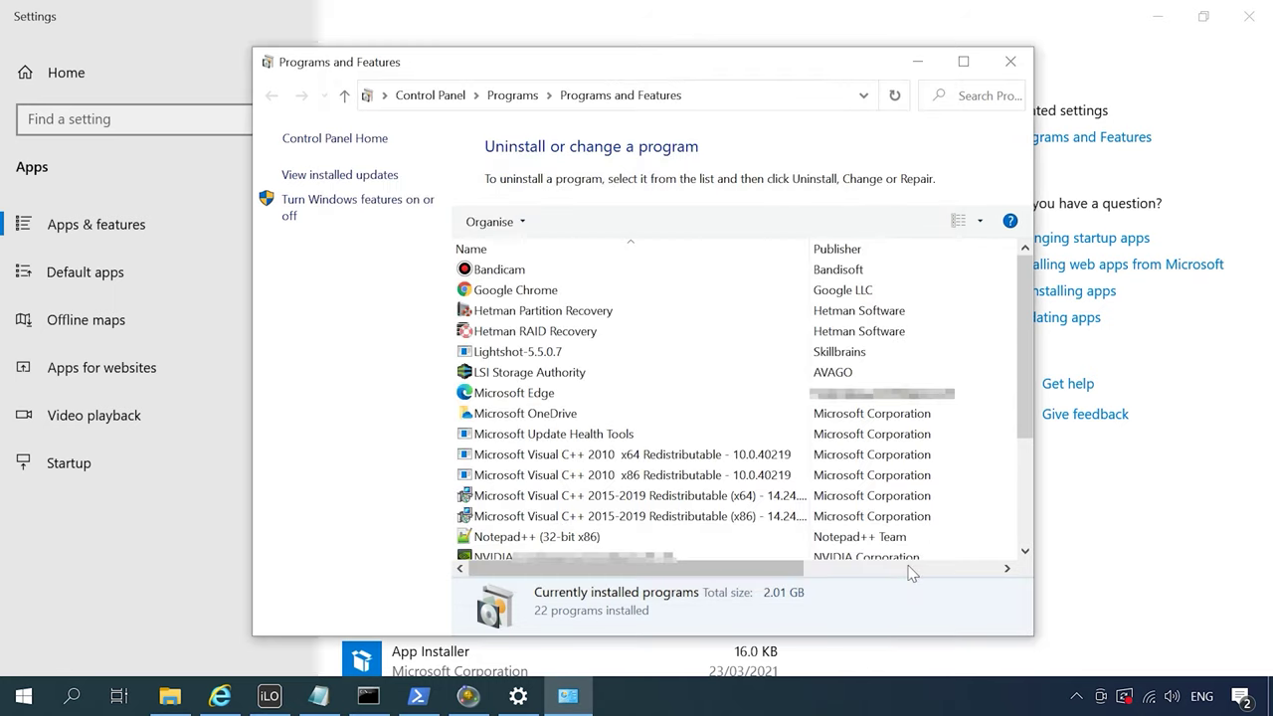
Close Programs and Features and Settings, then launch Hyper-V Manager from Windows Administrative Tools
{"action": "left_click", "coordinate": [1008, 61]}
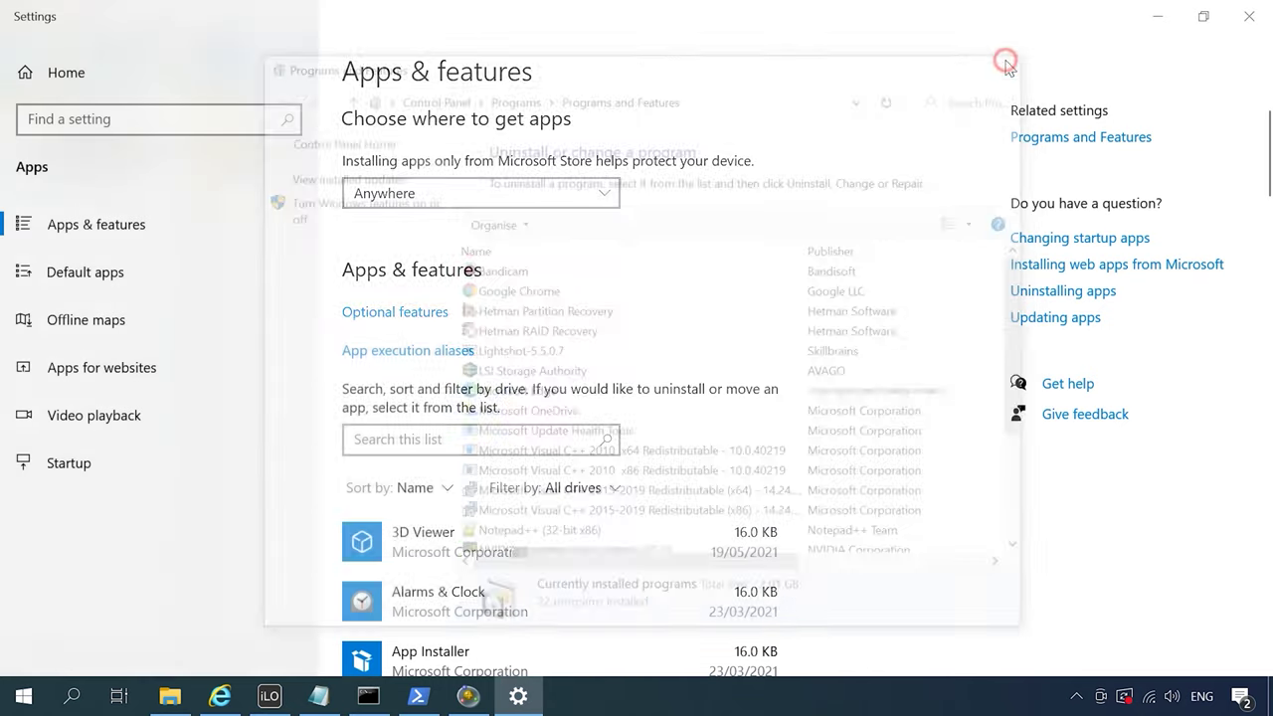
{"action": "left_click", "coordinate": [1249, 16]}
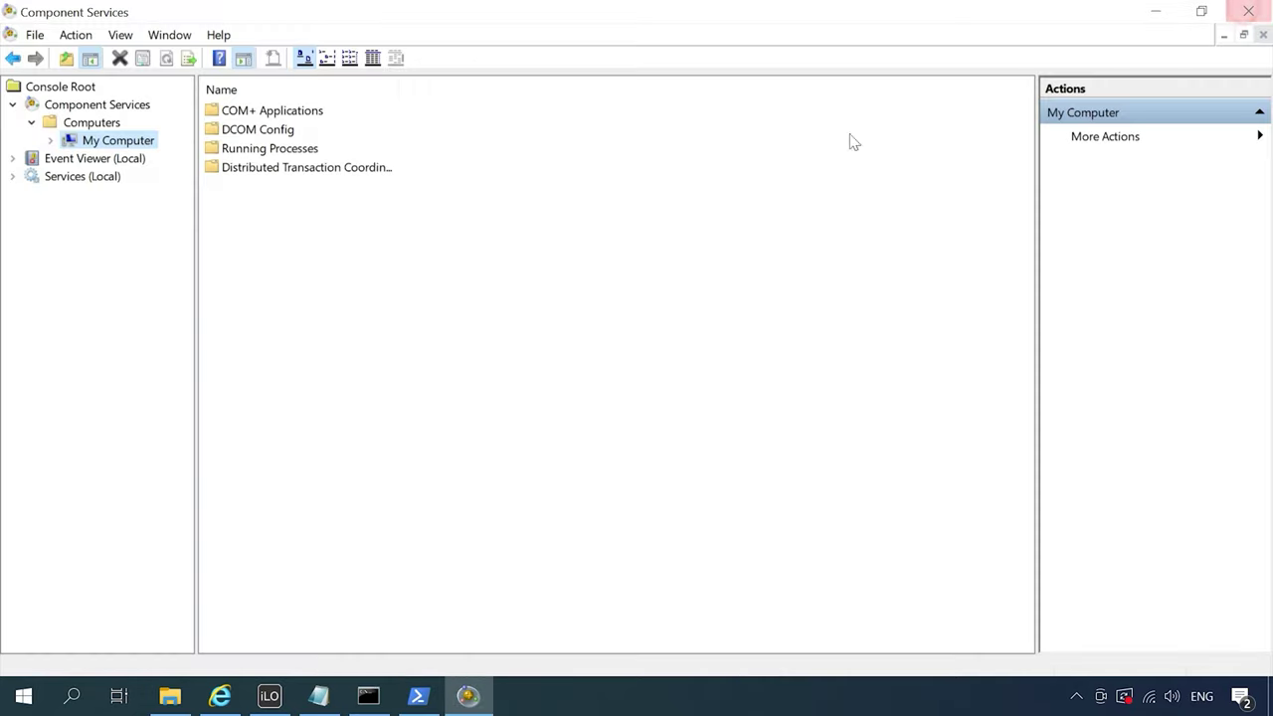
{"action": "left_click", "coordinate": [8, 696]}
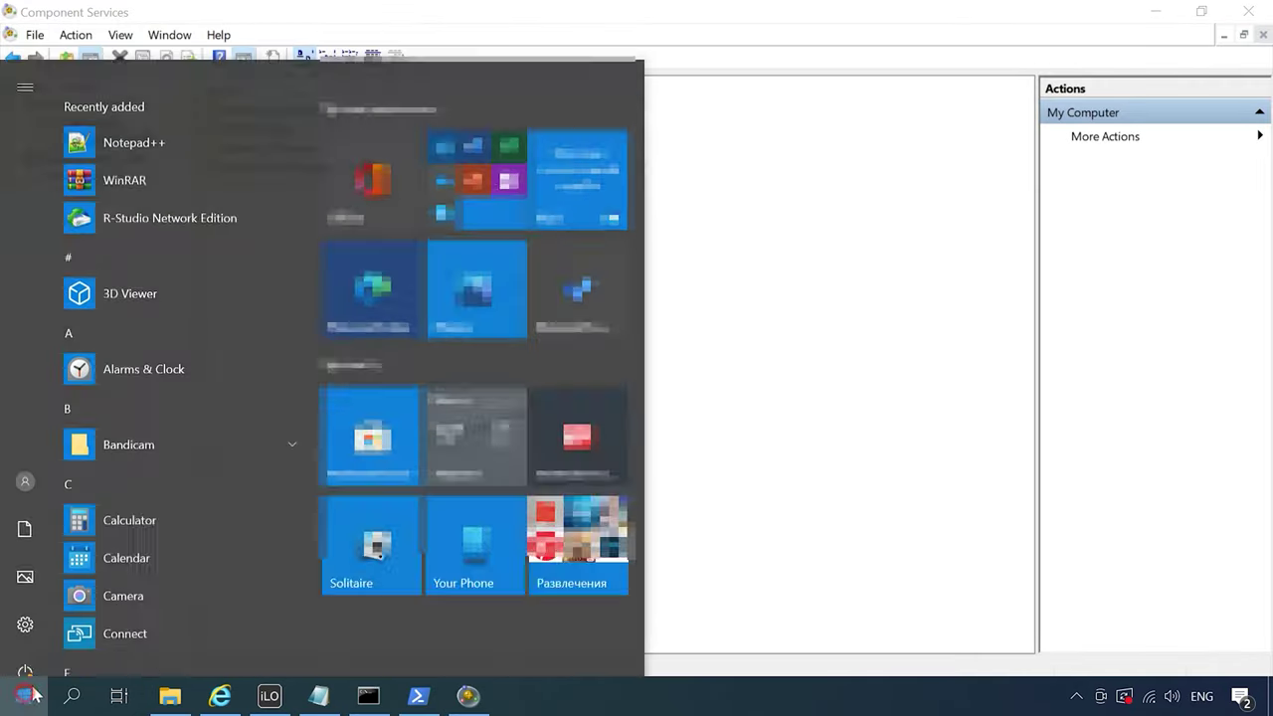
{"action": "left_click_drag", "start_coordinate": [312, 119], "coordinate": [312, 602]}
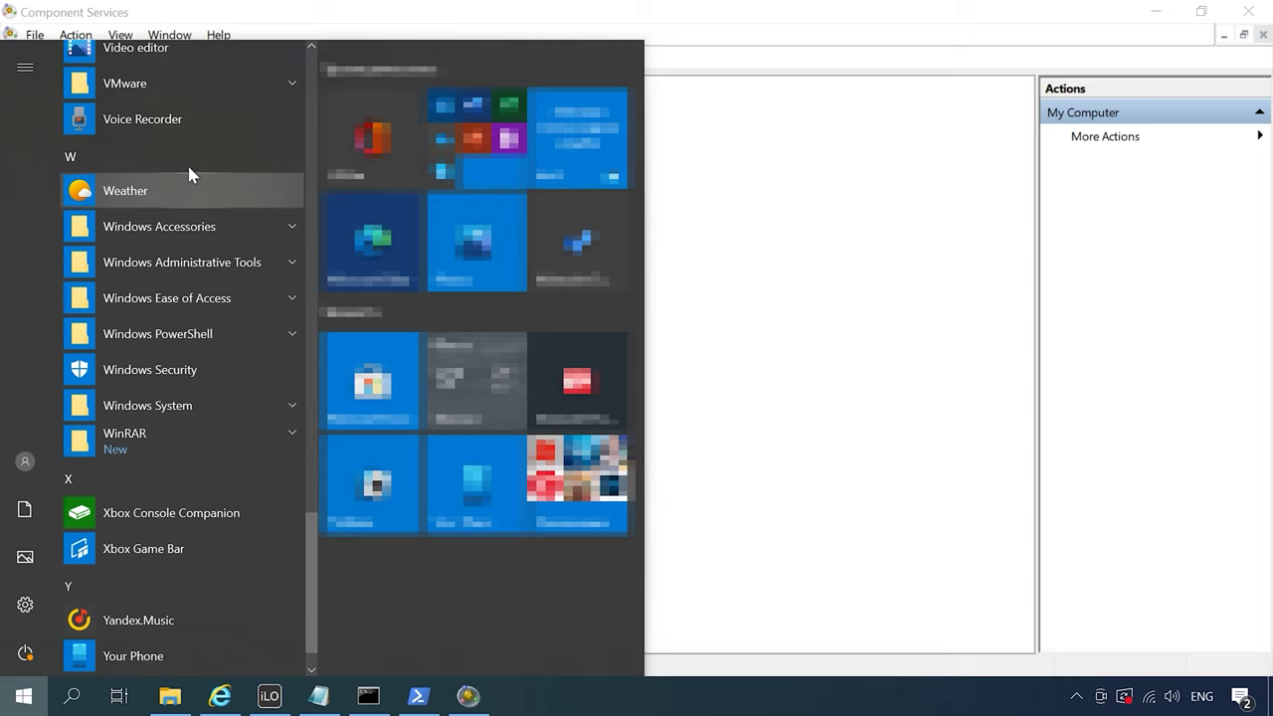
{"action": "left_click", "coordinate": [202, 267]}
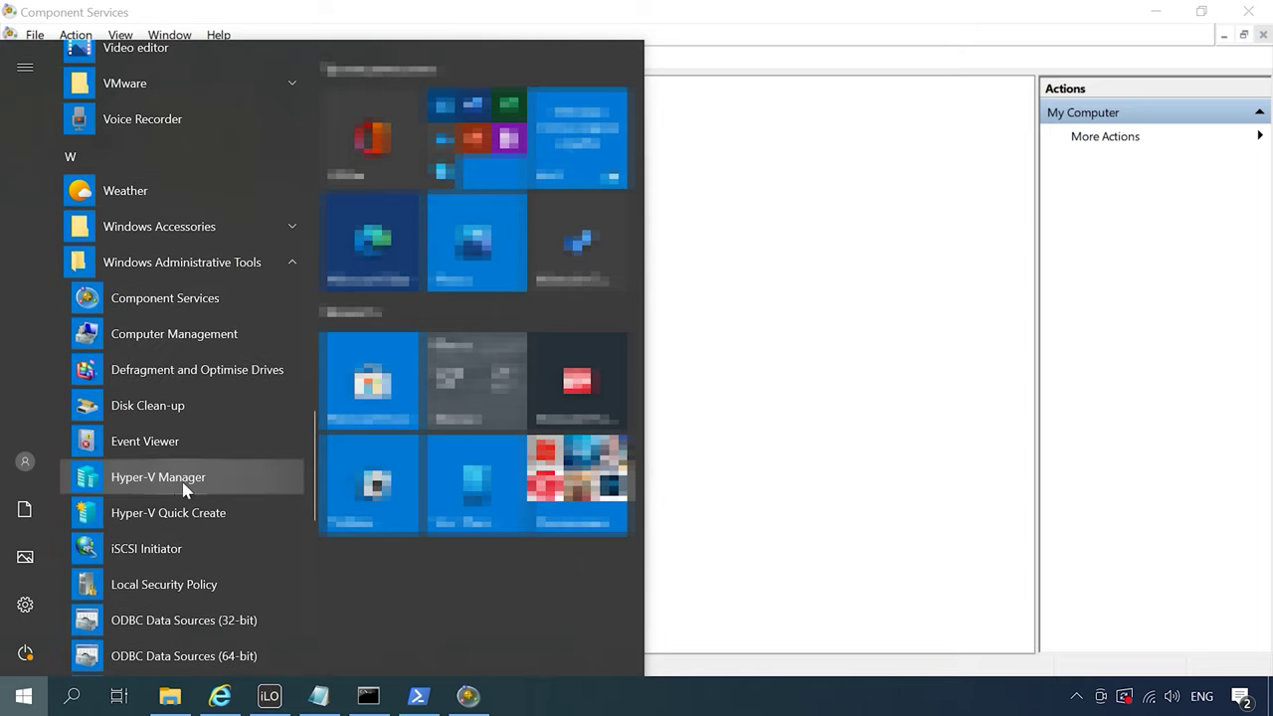
{"action": "left_click", "coordinate": [159, 477]}
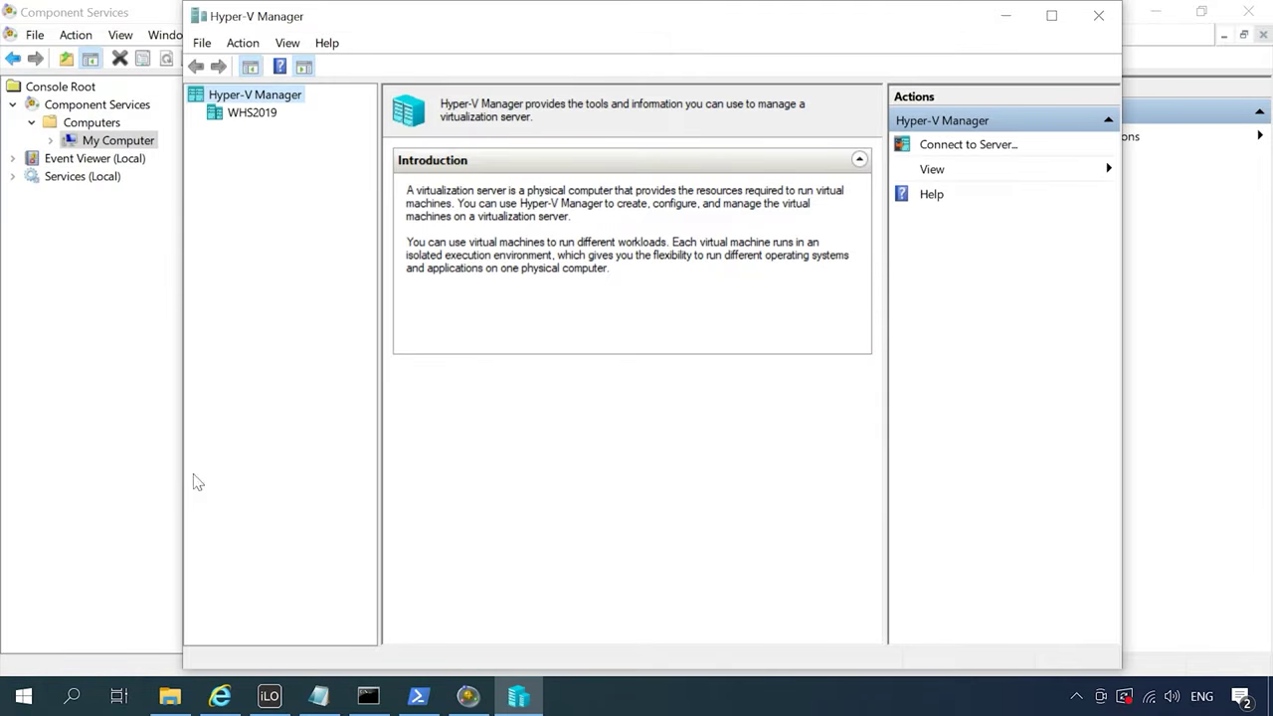
Maximize Hyper-V Manager and connect it to another computer named WHS2019
{"action": "left_click", "coordinate": [1051, 15]}
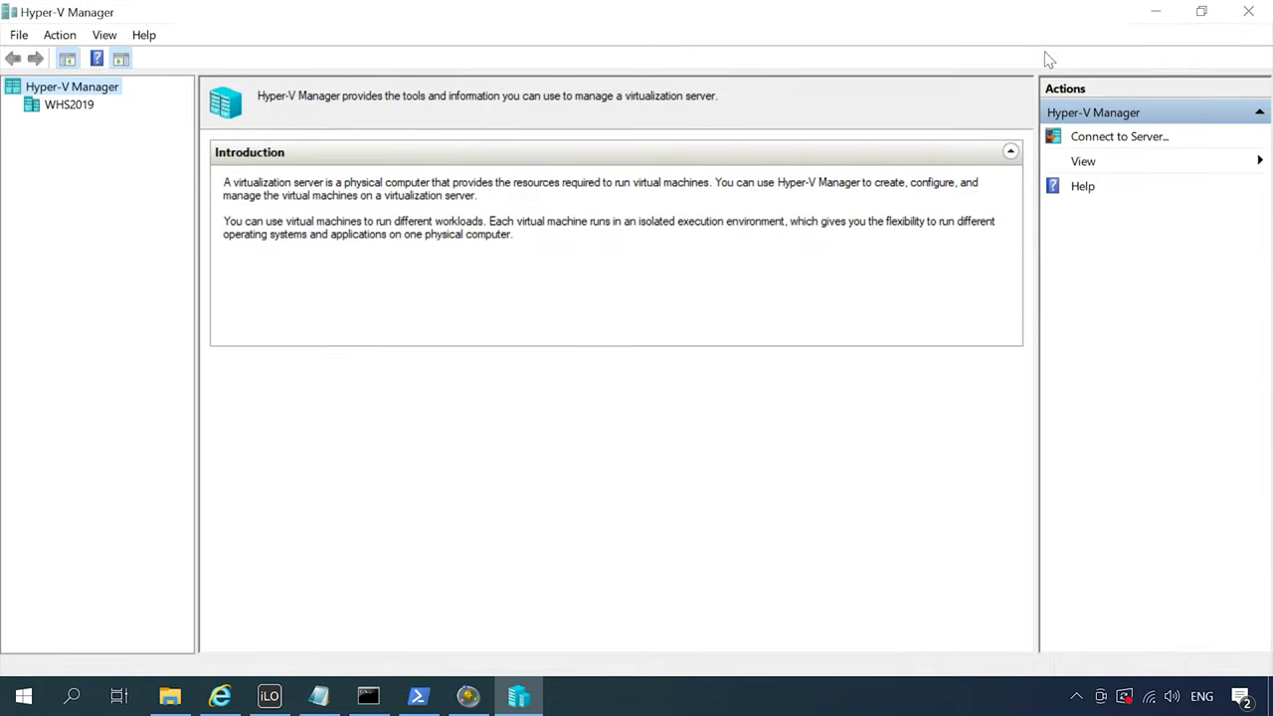
{"action": "left_click", "coordinate": [1120, 139]}
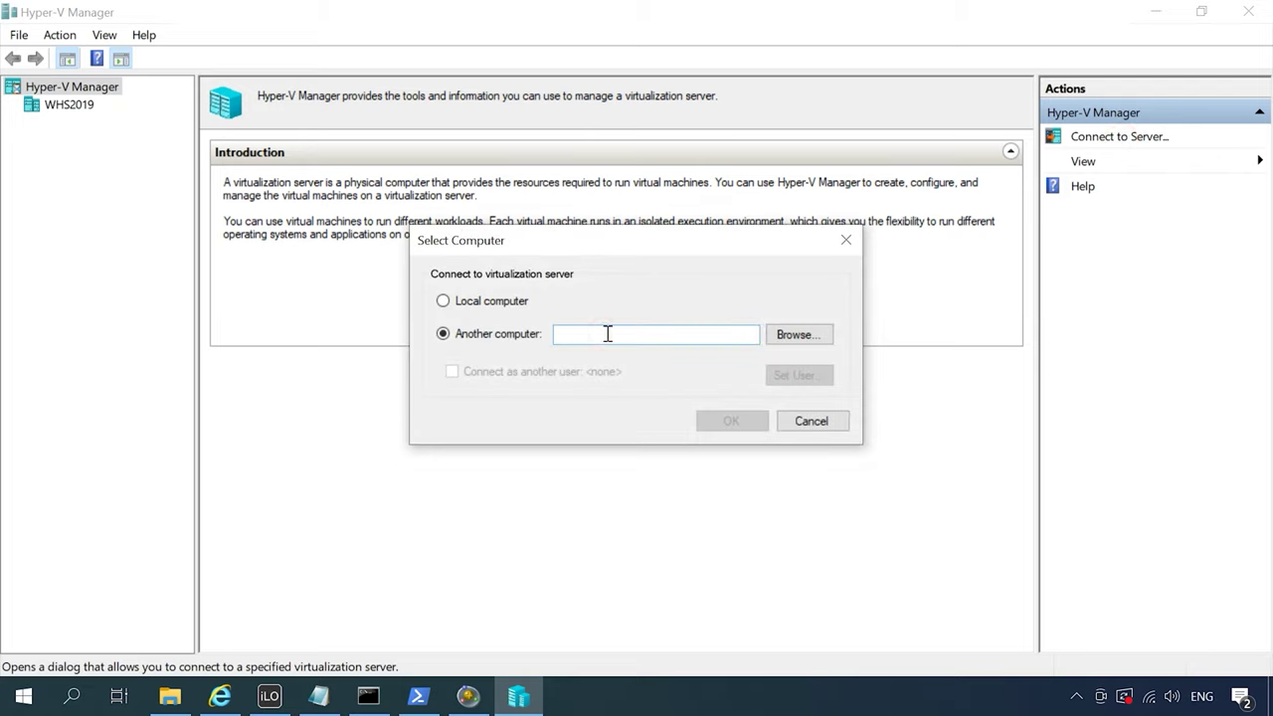
{"action": "type", "text": "WHS2019"}
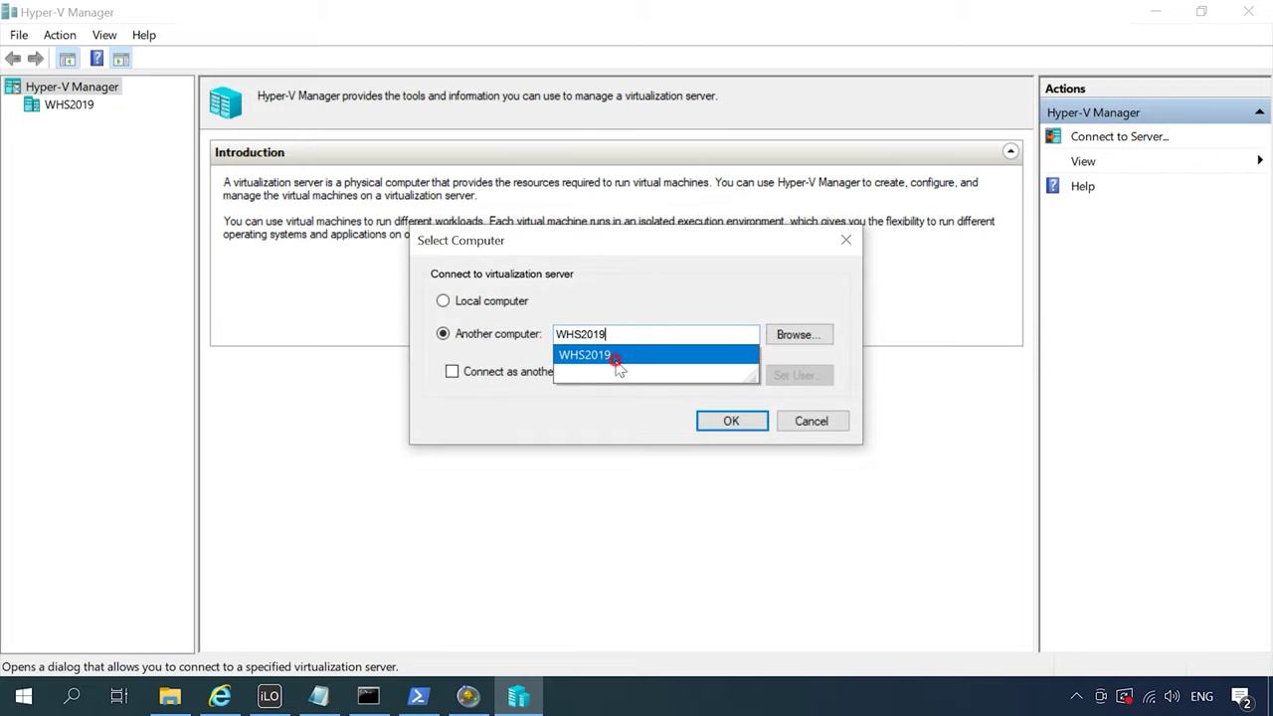
{"action": "left_click", "coordinate": [617, 358]}
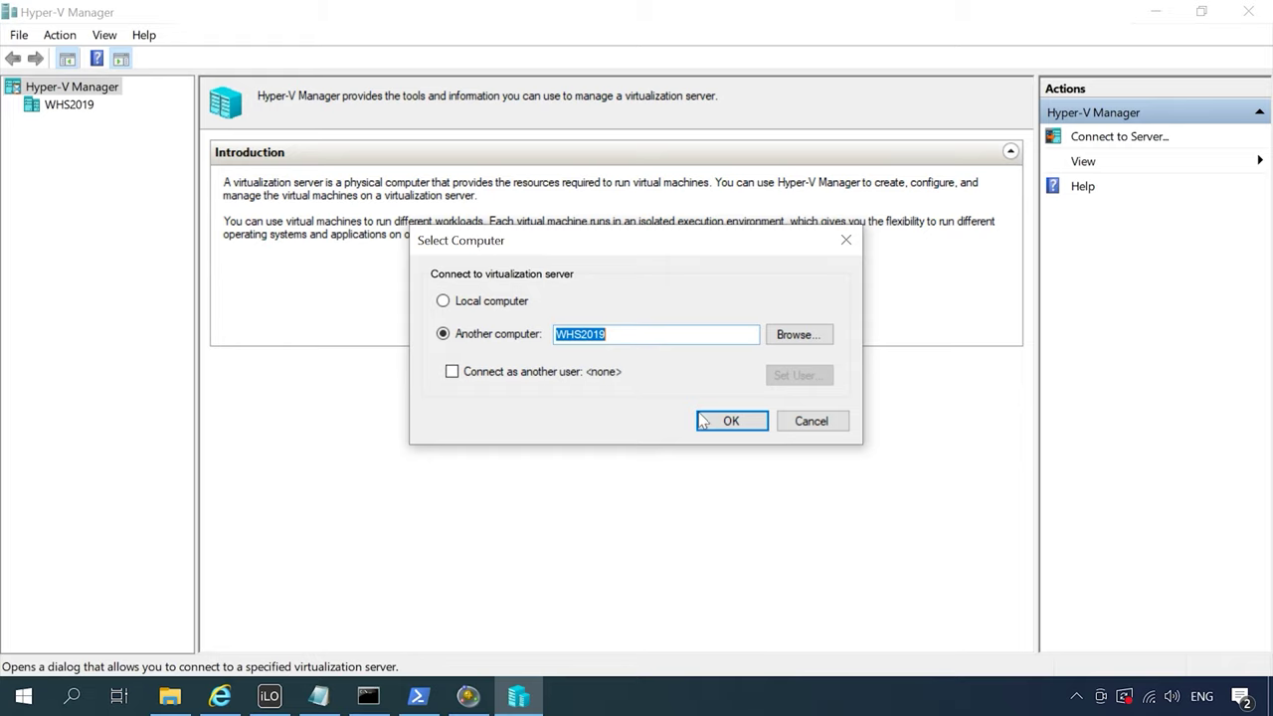
{"action": "left_click", "coordinate": [731, 420]}
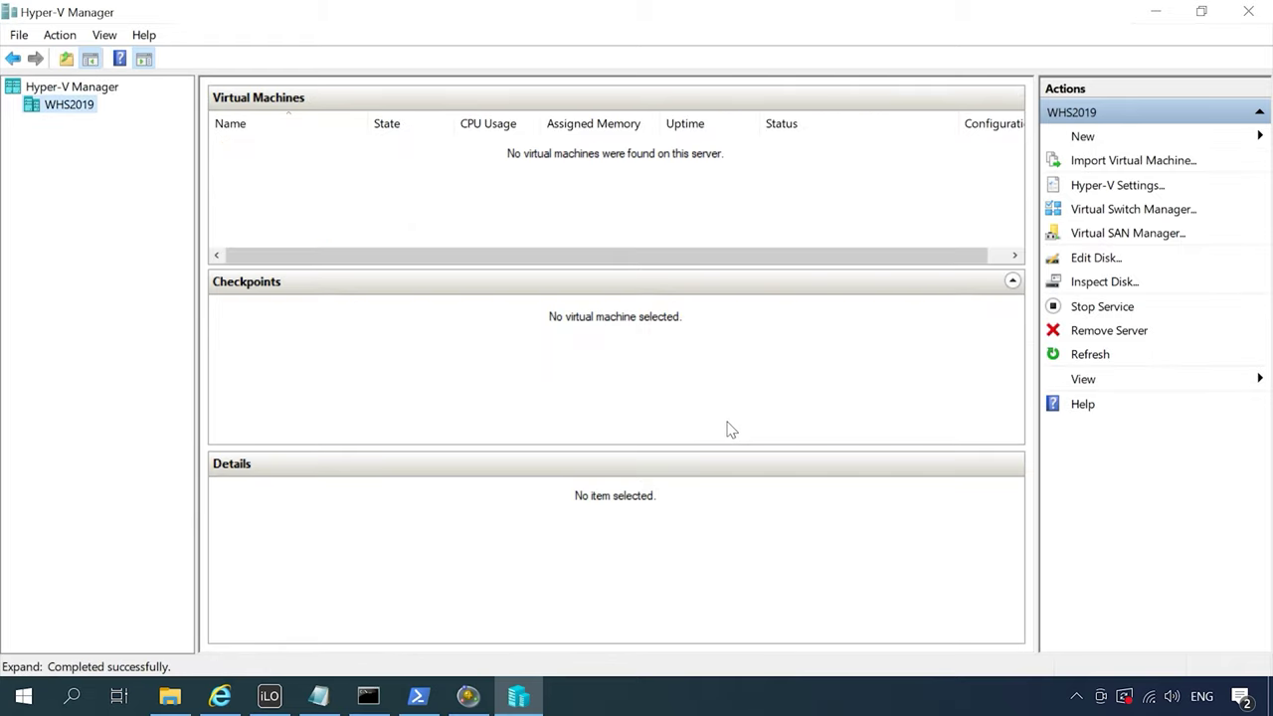
Choose New > Virtual Machine… in the Actions pane to start the New Virtual Machine Wizard
{"action": "left_click", "coordinate": [1130, 139]}
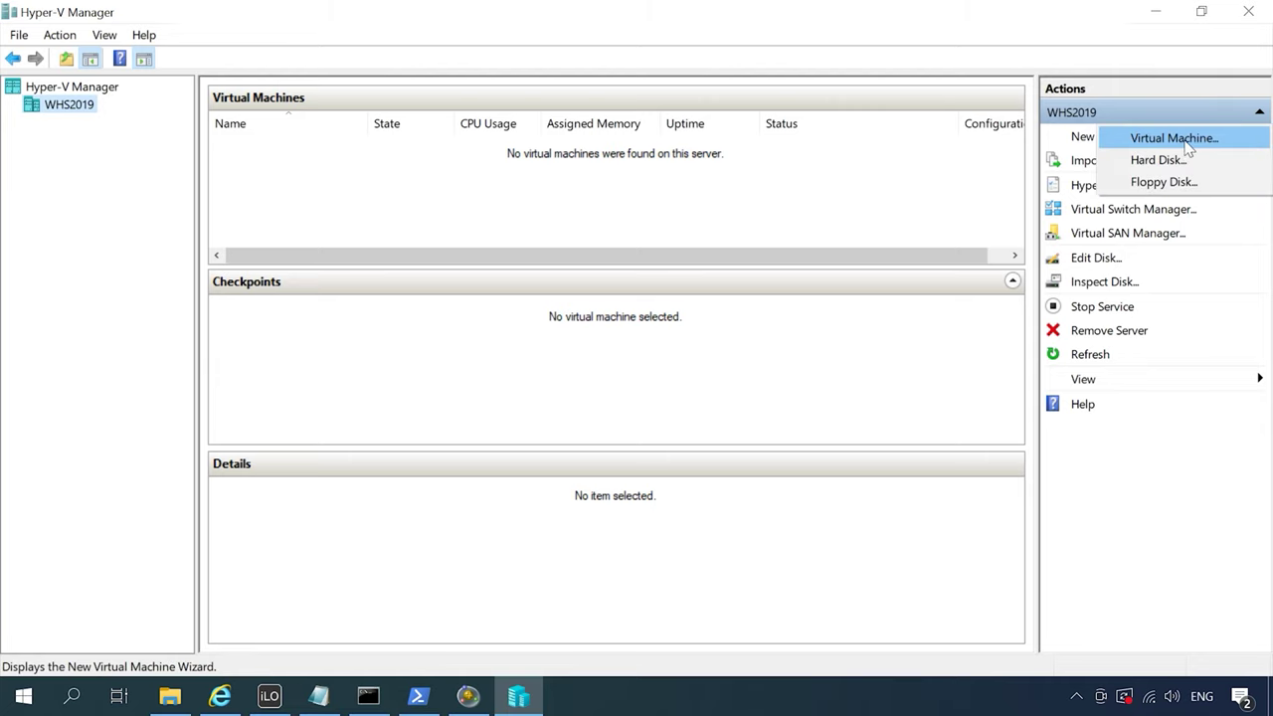
{"action": "left_click", "coordinate": [1183, 141]}
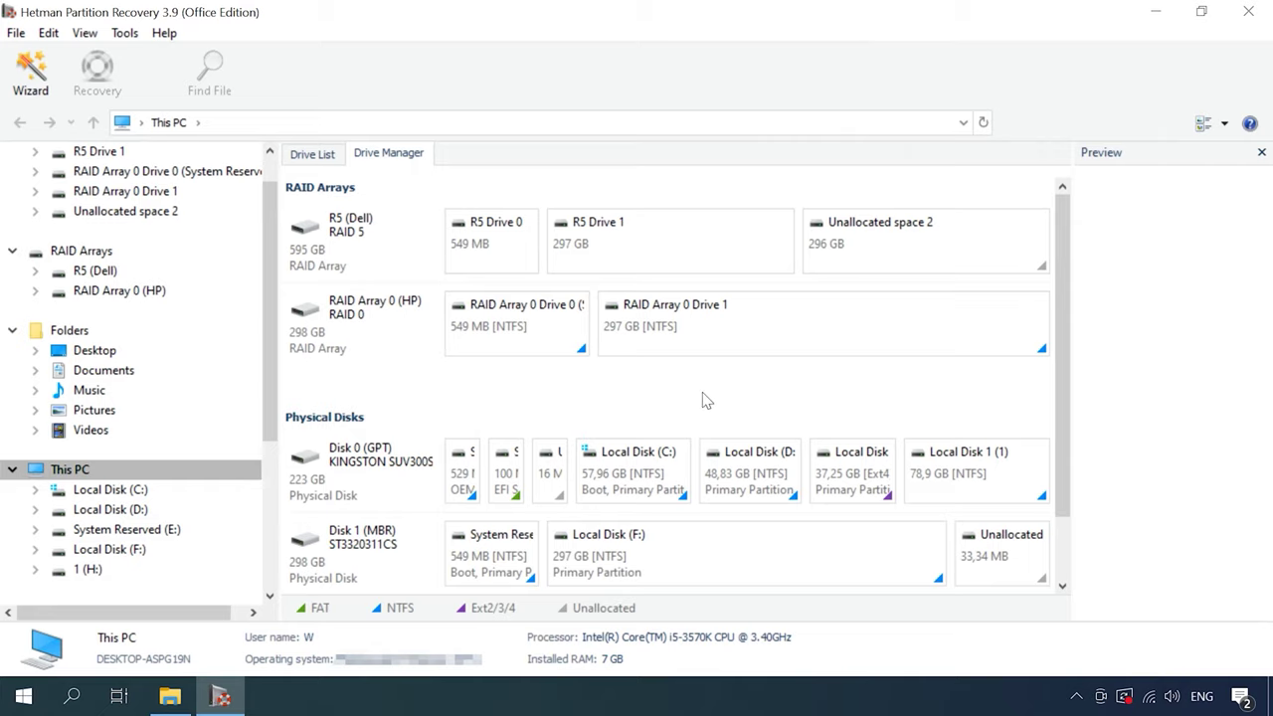
Select Disk 1 (MBR) and run a fast scan of Local Disk (F:) to list its folders
{"action": "left_click", "coordinate": [324, 579]}
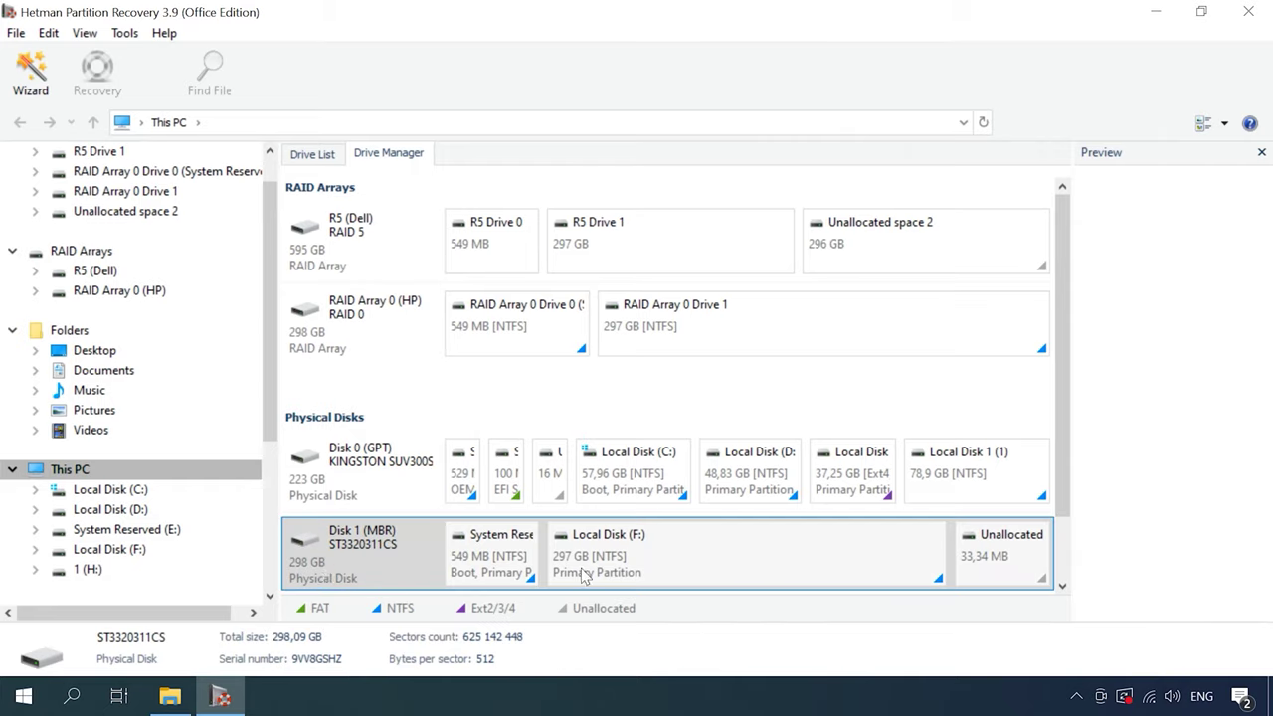
{"action": "right_click", "coordinate": [705, 569]}
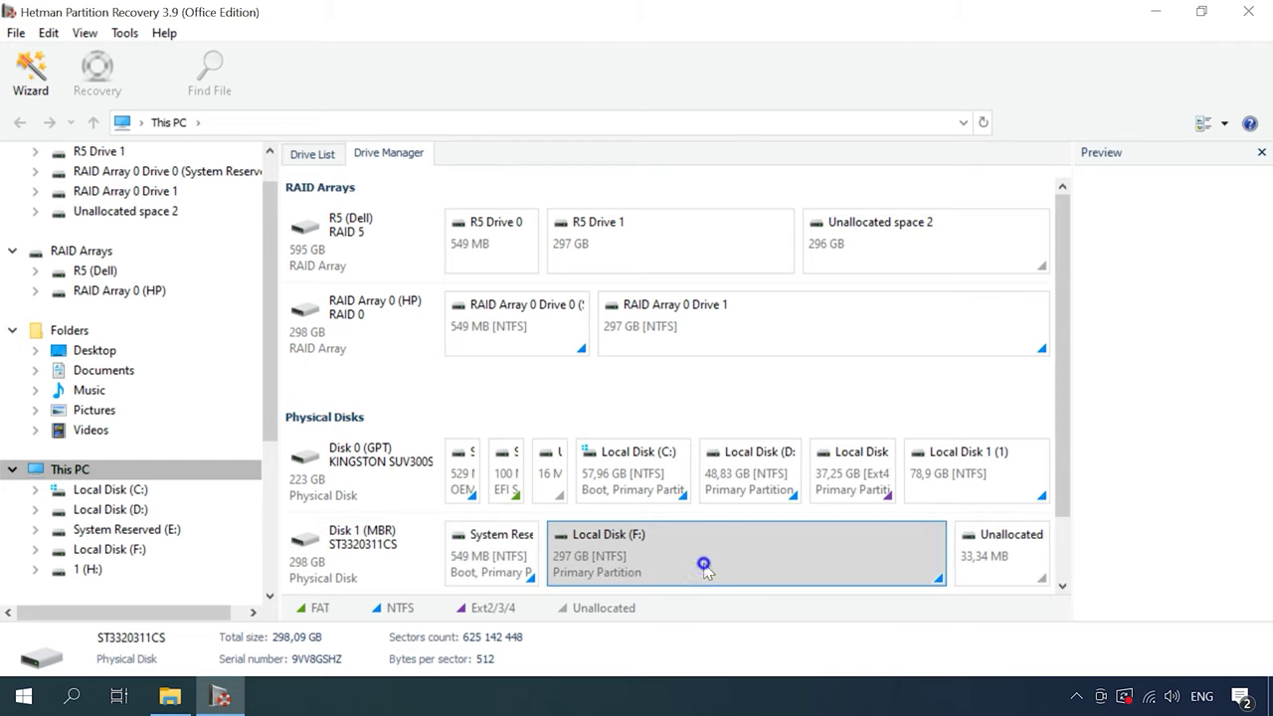
{"action": "left_click", "coordinate": [775, 394]}
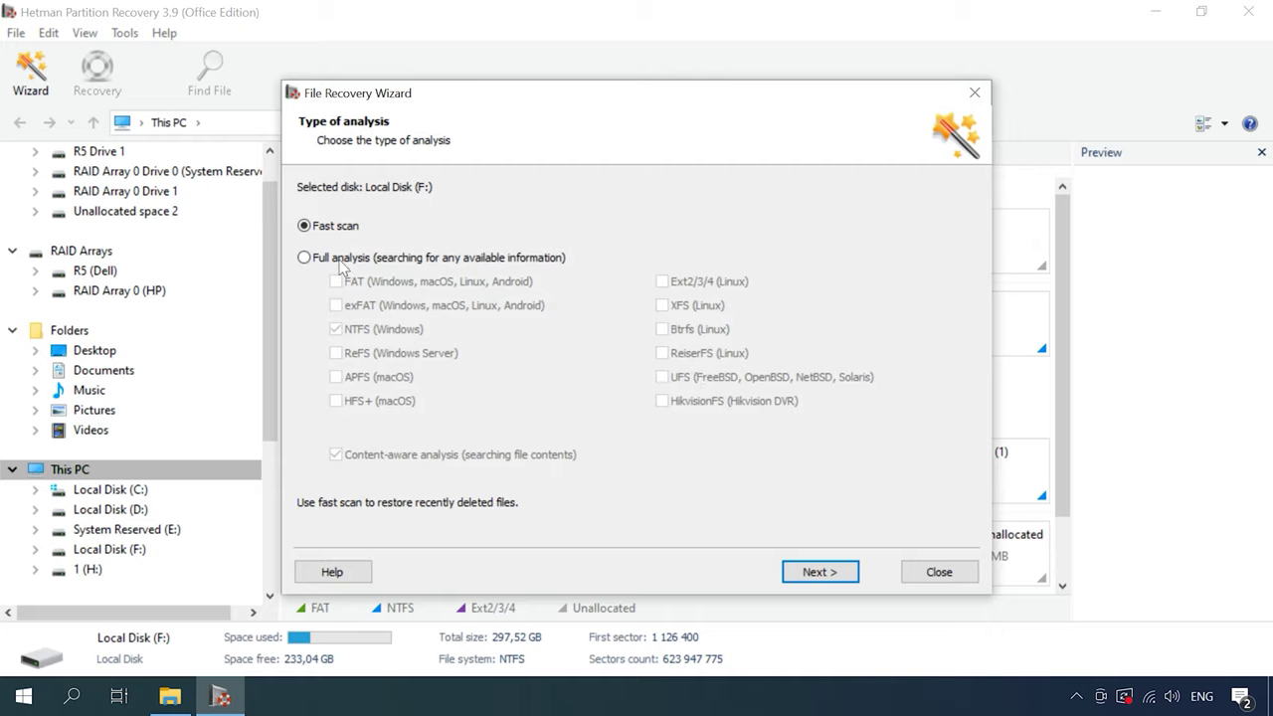
{"action": "left_click", "coordinate": [817, 571]}
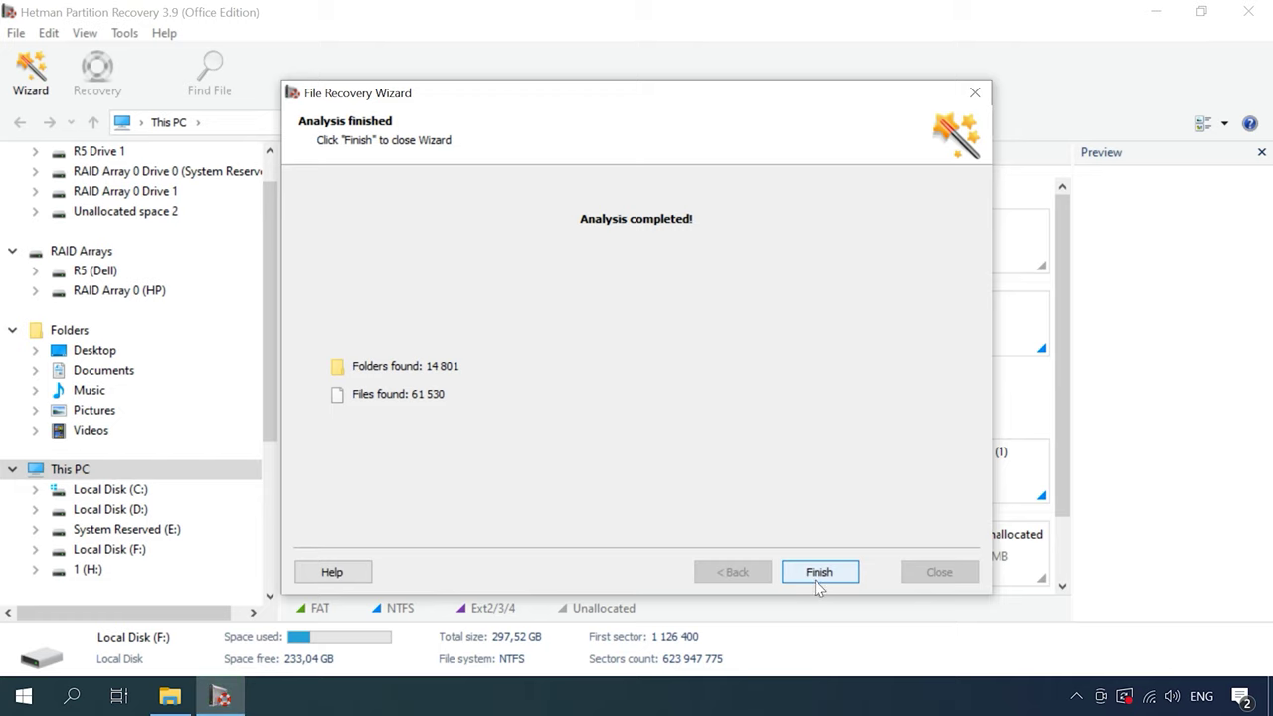
{"action": "left_click", "coordinate": [819, 572]}
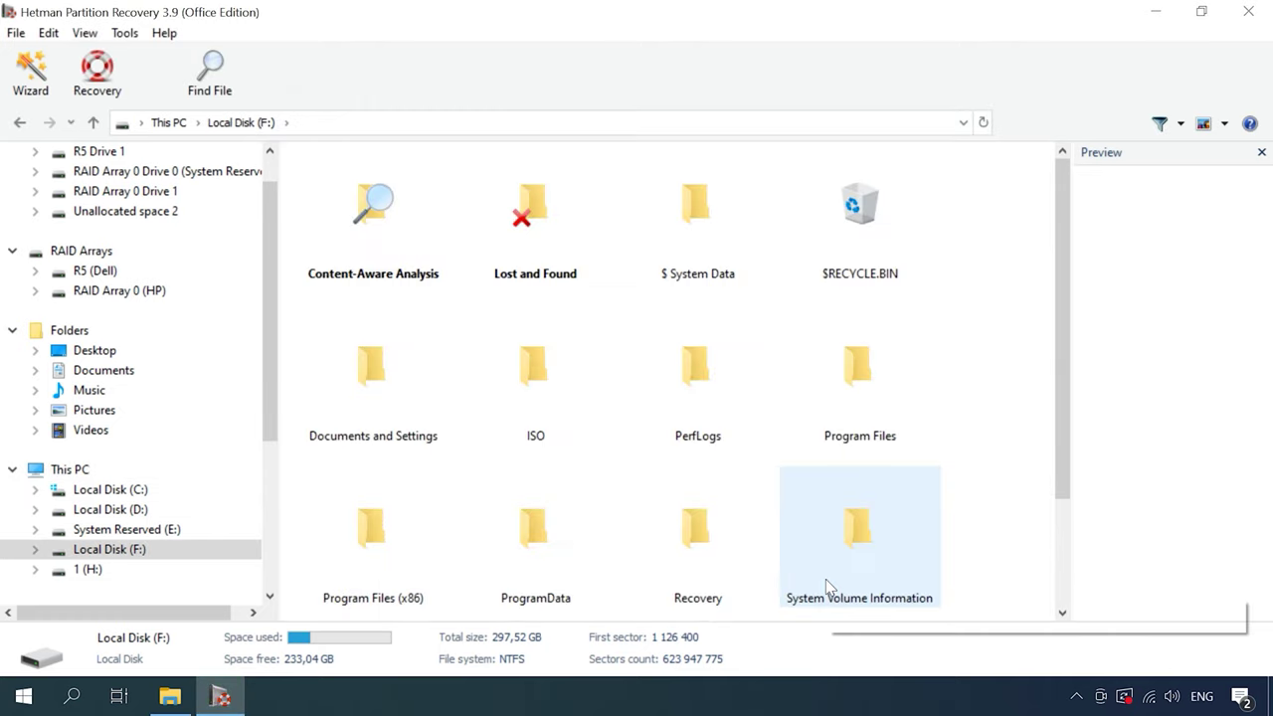
Browse Users > Public > Documents > Hyper-V > Virtual hard disks and select Win10.vhdx
{"action": "left_click_drag", "start_coordinate": [1062, 481], "coordinate": [1068, 606]}
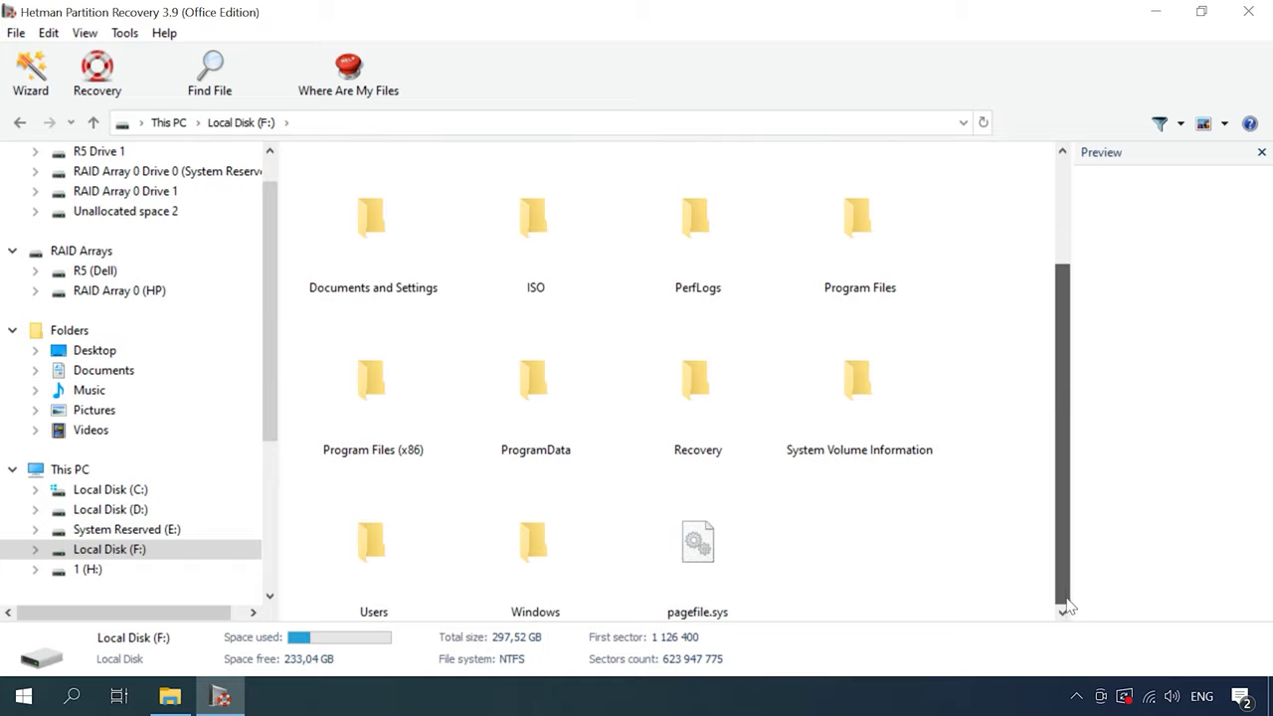
{"action": "double_click", "coordinate": [398, 565]}
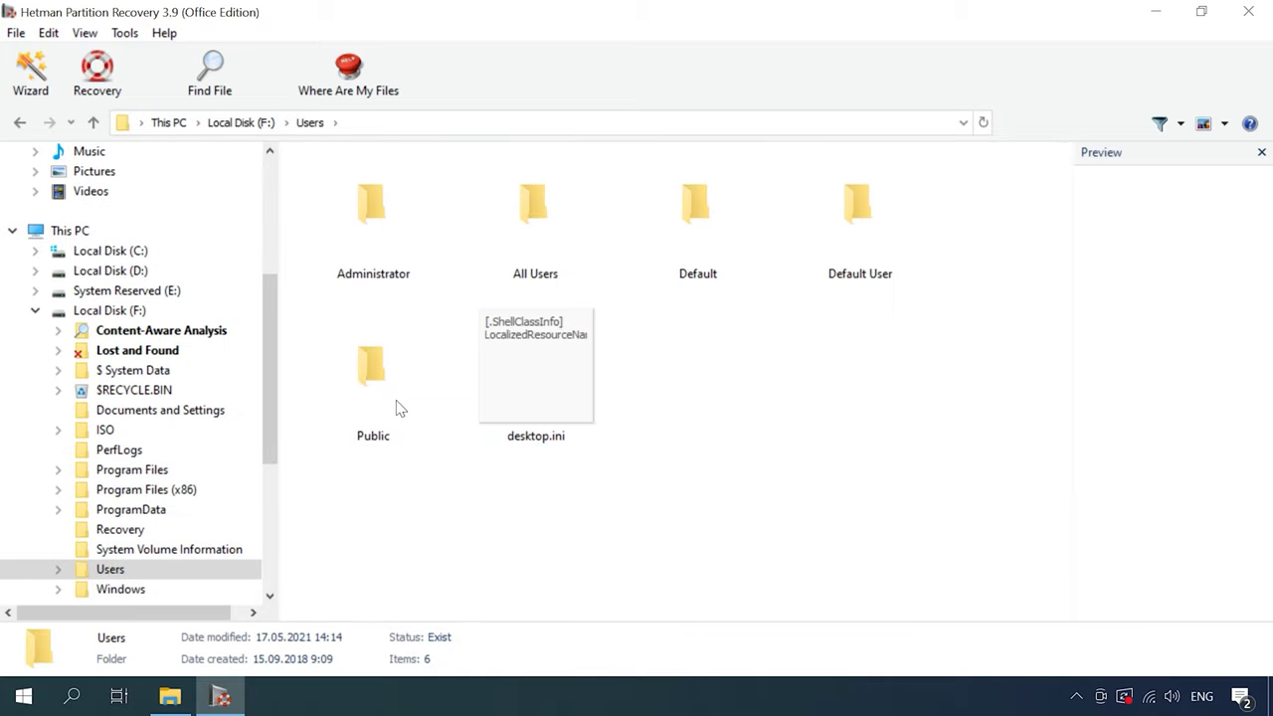
{"action": "double_click", "coordinate": [396, 408]}
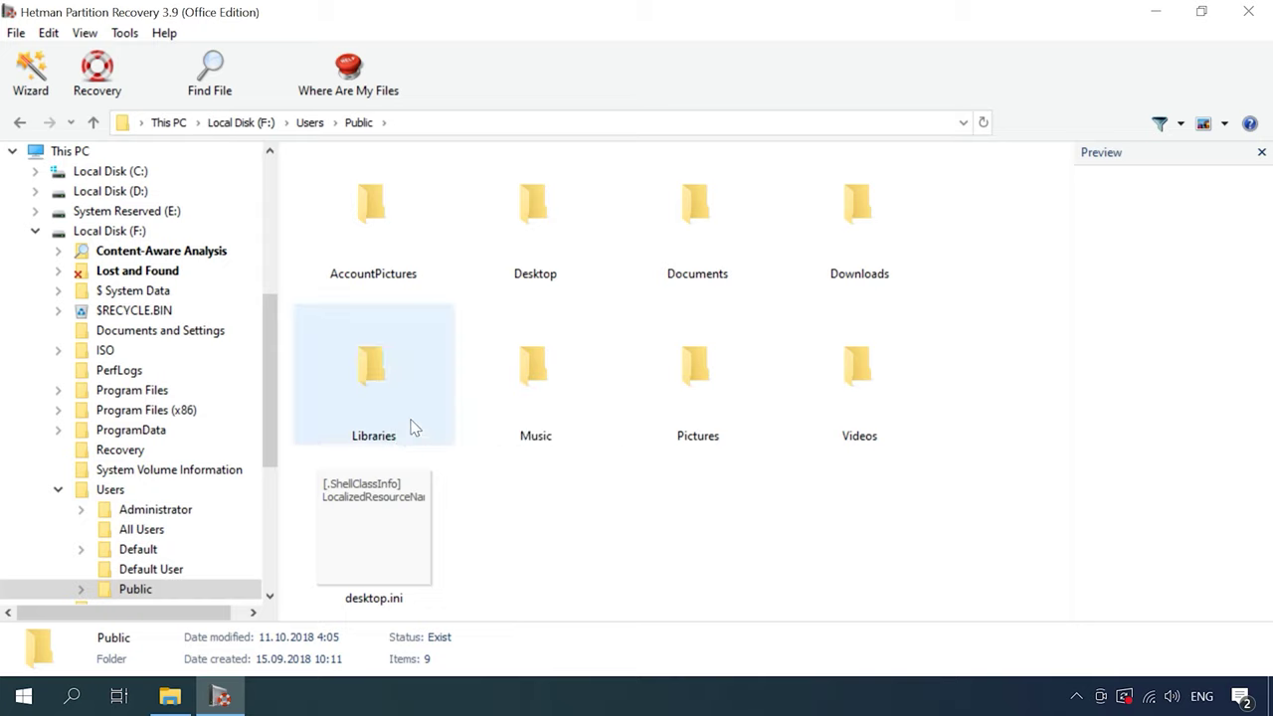
{"action": "double_click", "coordinate": [696, 249]}
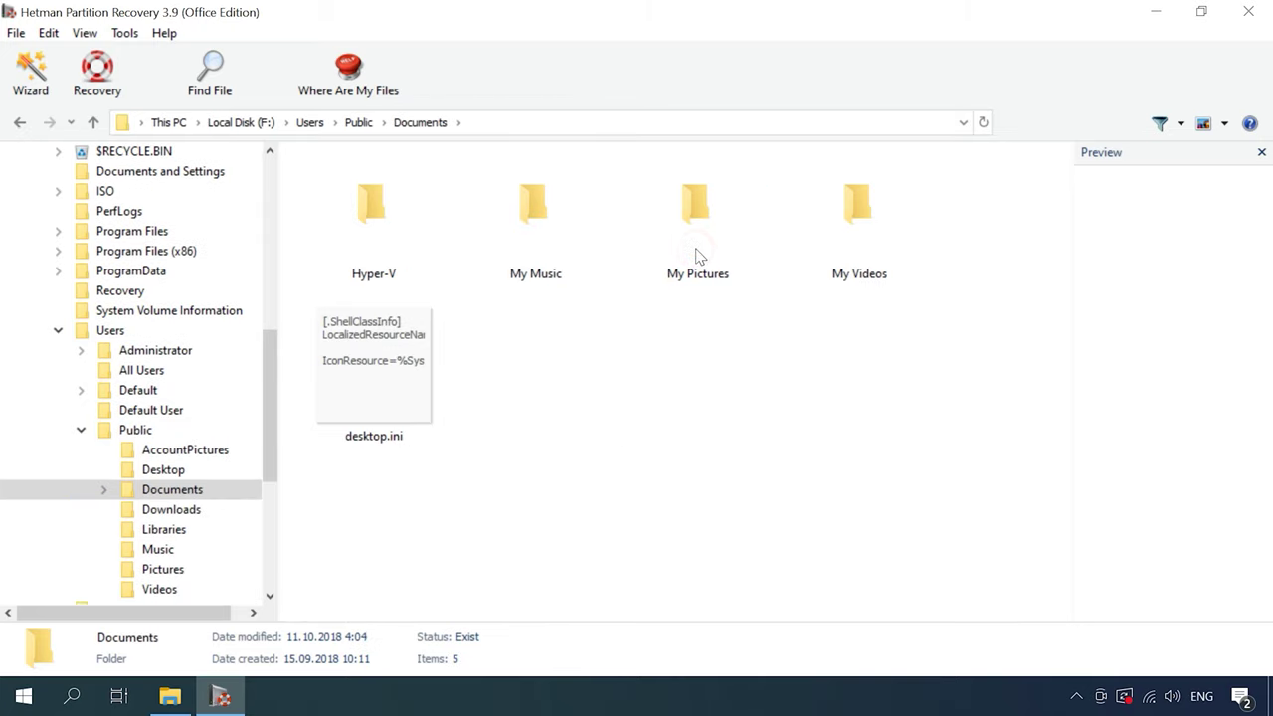
{"action": "double_click", "coordinate": [425, 249]}
{"action": "double_click", "coordinate": [387, 249]}
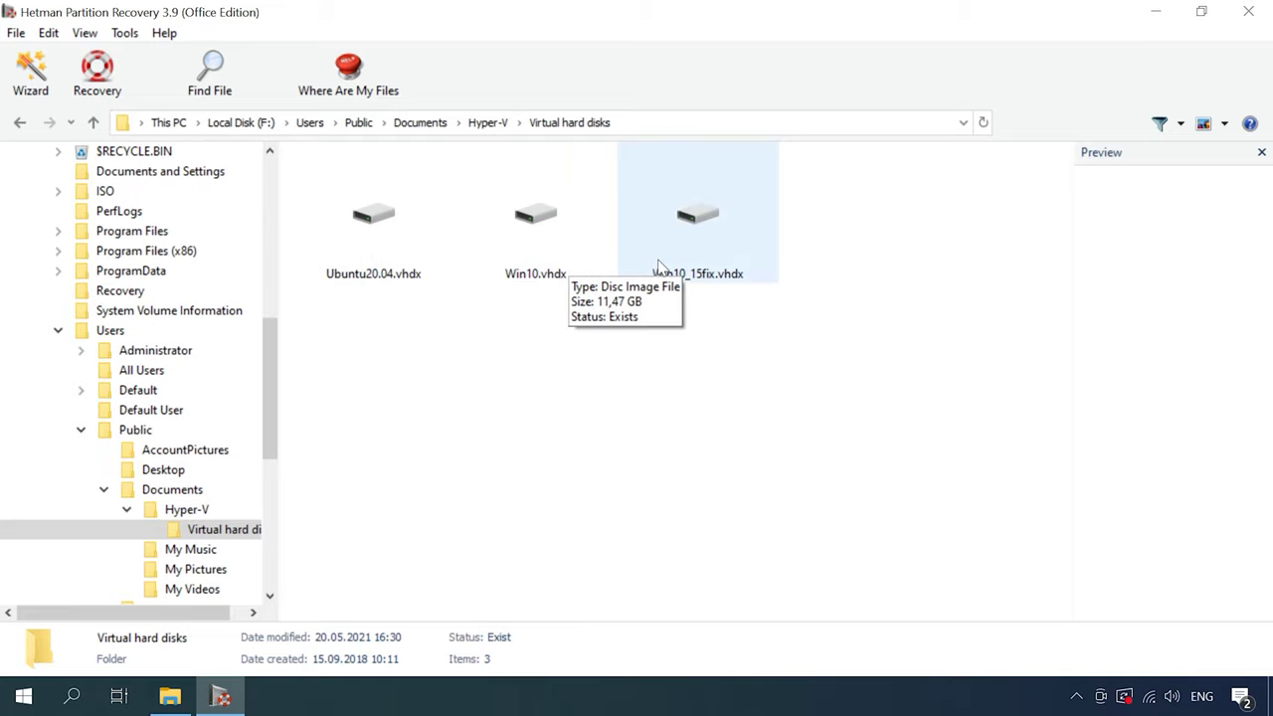
{"action": "left_click", "coordinate": [542, 257]}
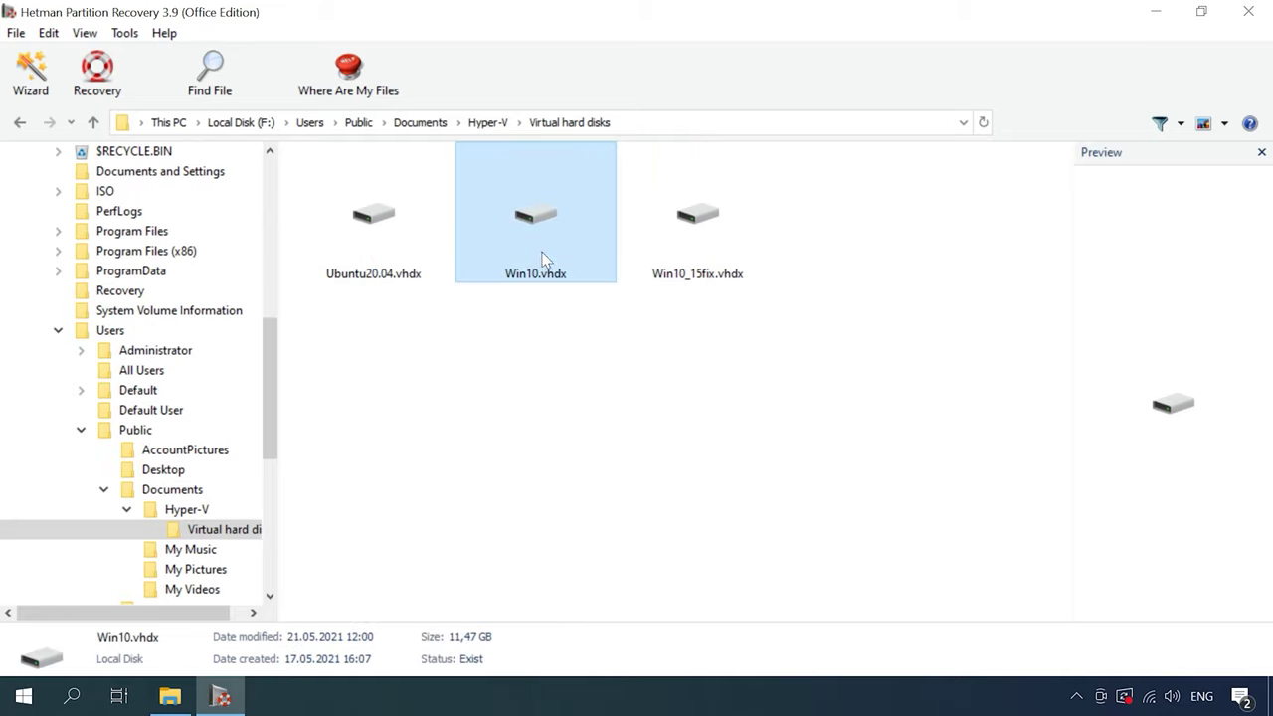